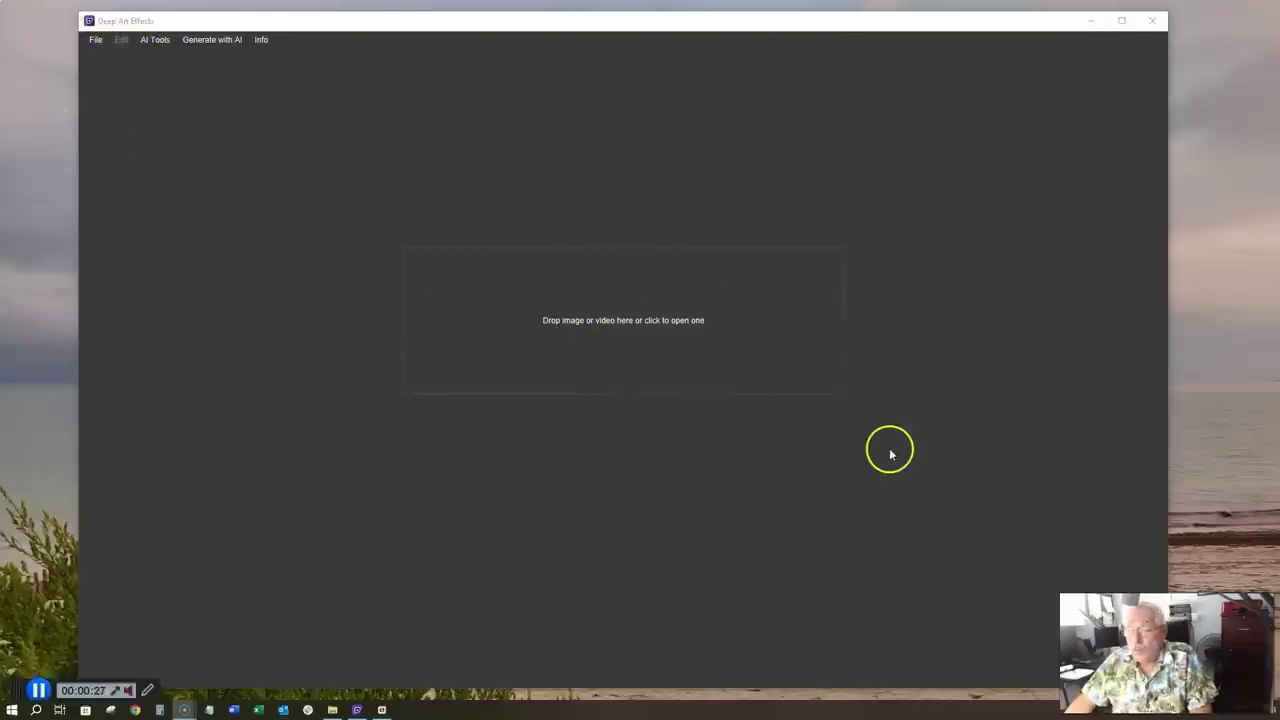
Load the horse photo from the file explorer into the empty workspace
left_click(332, 710)
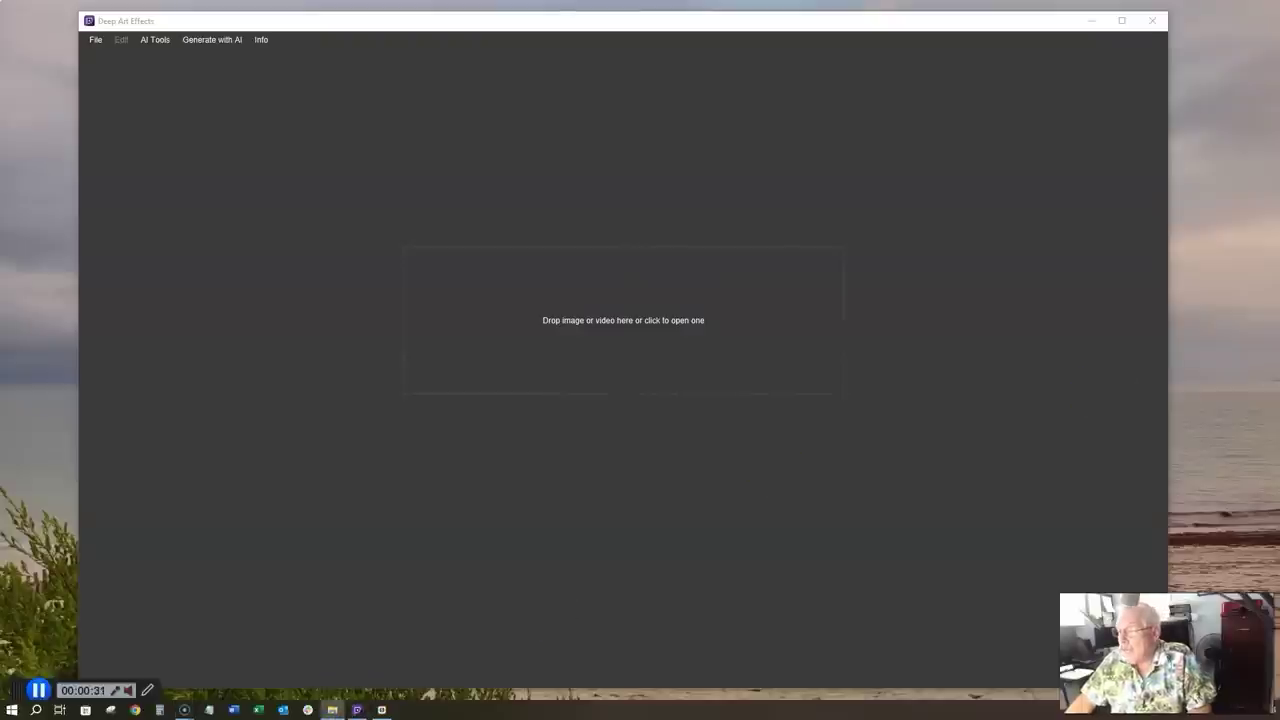
left_click_drag(1279, 346, 558, 320)
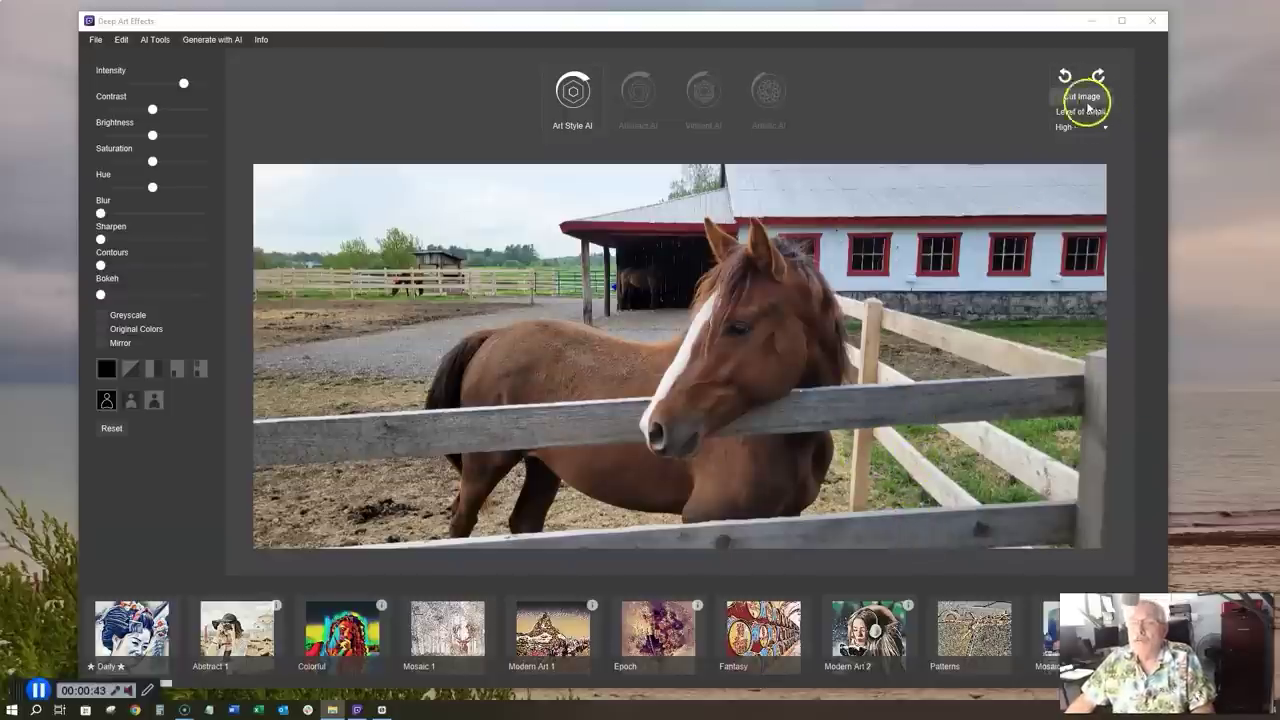
Crop the photo at full height from left of the horse's tail to just past its head, and maximize the window
left_click(1210, 92)
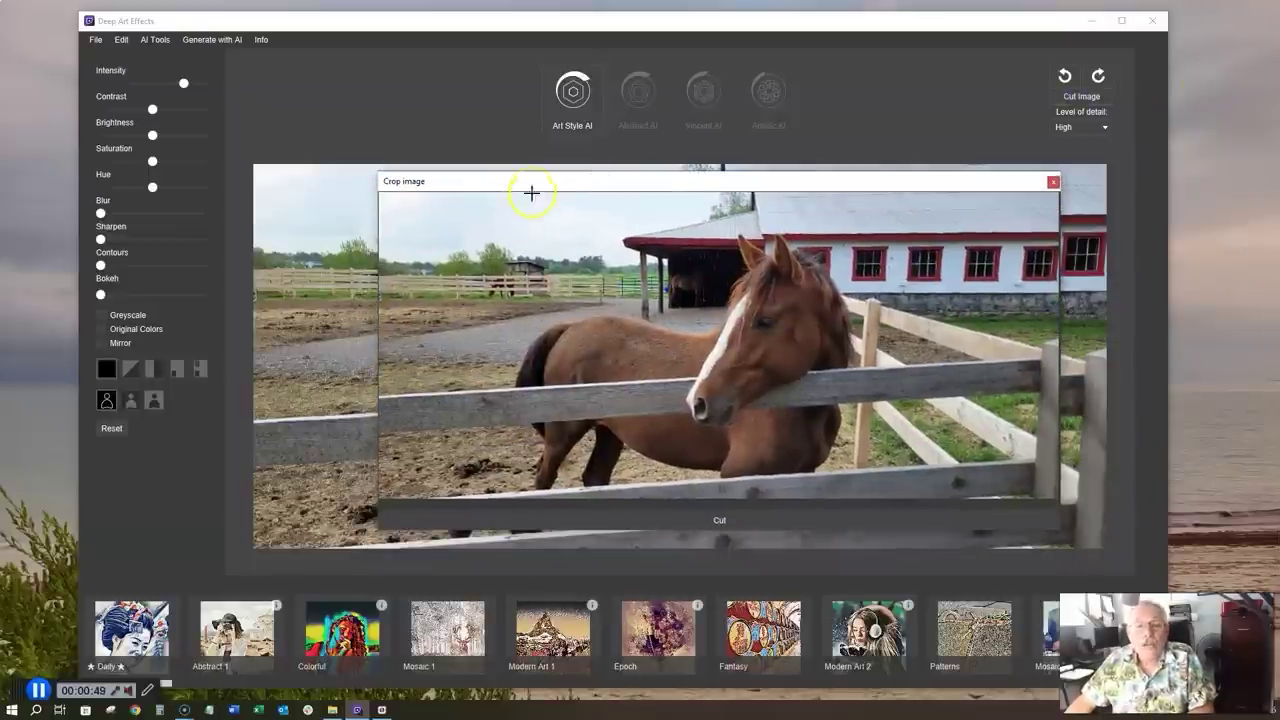
left_click_drag(545, 193, 890, 546)
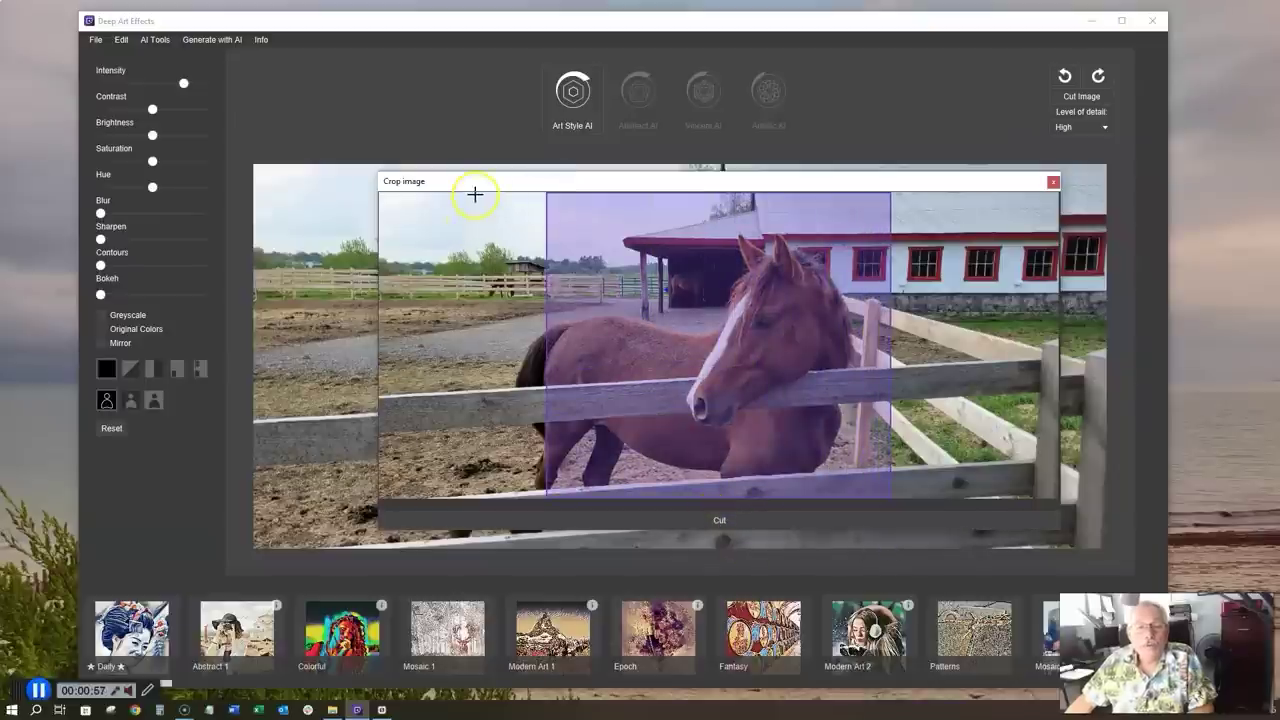
left_click_drag(475, 191, 883, 566)
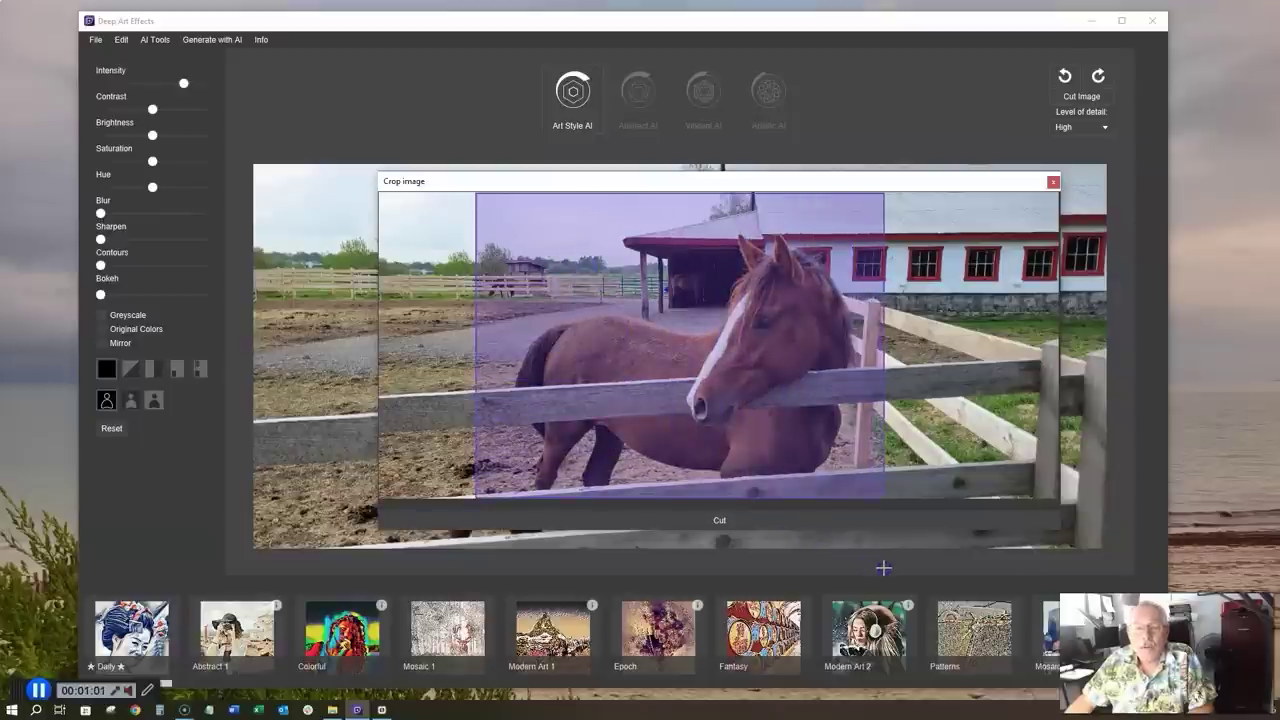
left_click(717, 520)
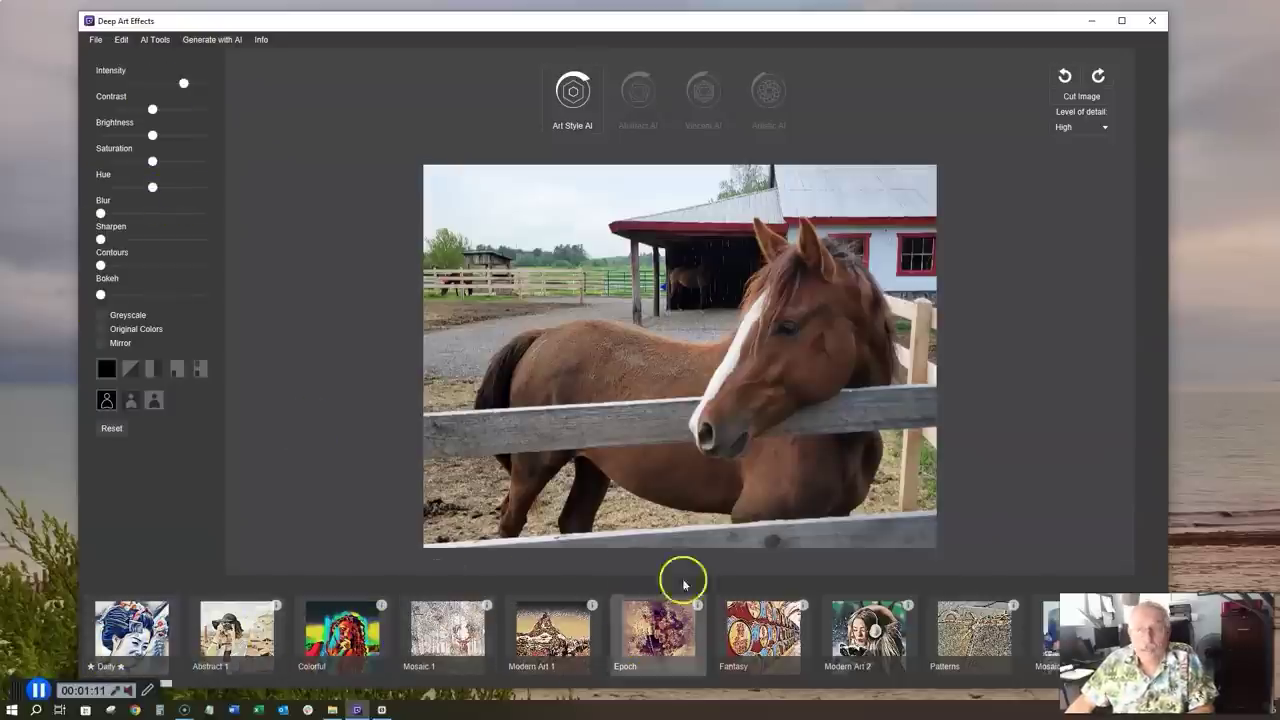
left_click(1121, 21)
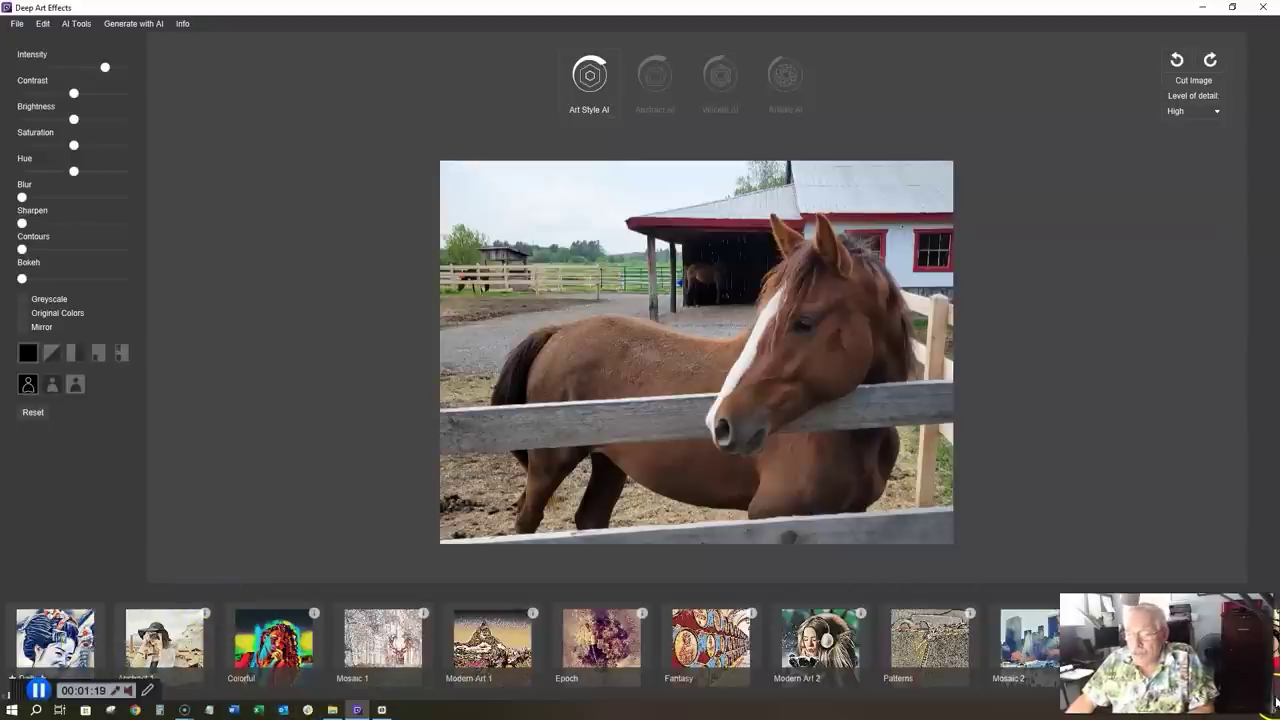
Apply the Epoch art style to the cropped horse picture
mouse_move(1275, 700)
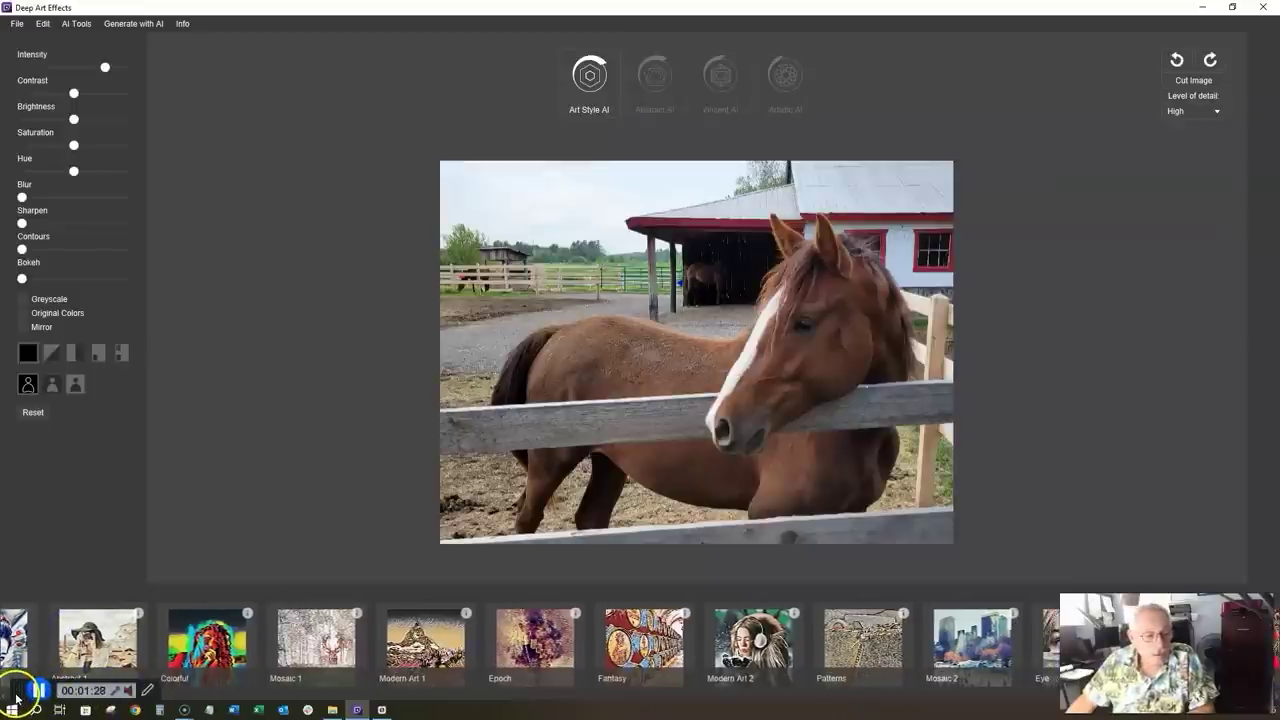
left_click_drag(10, 692, 1090, 213)
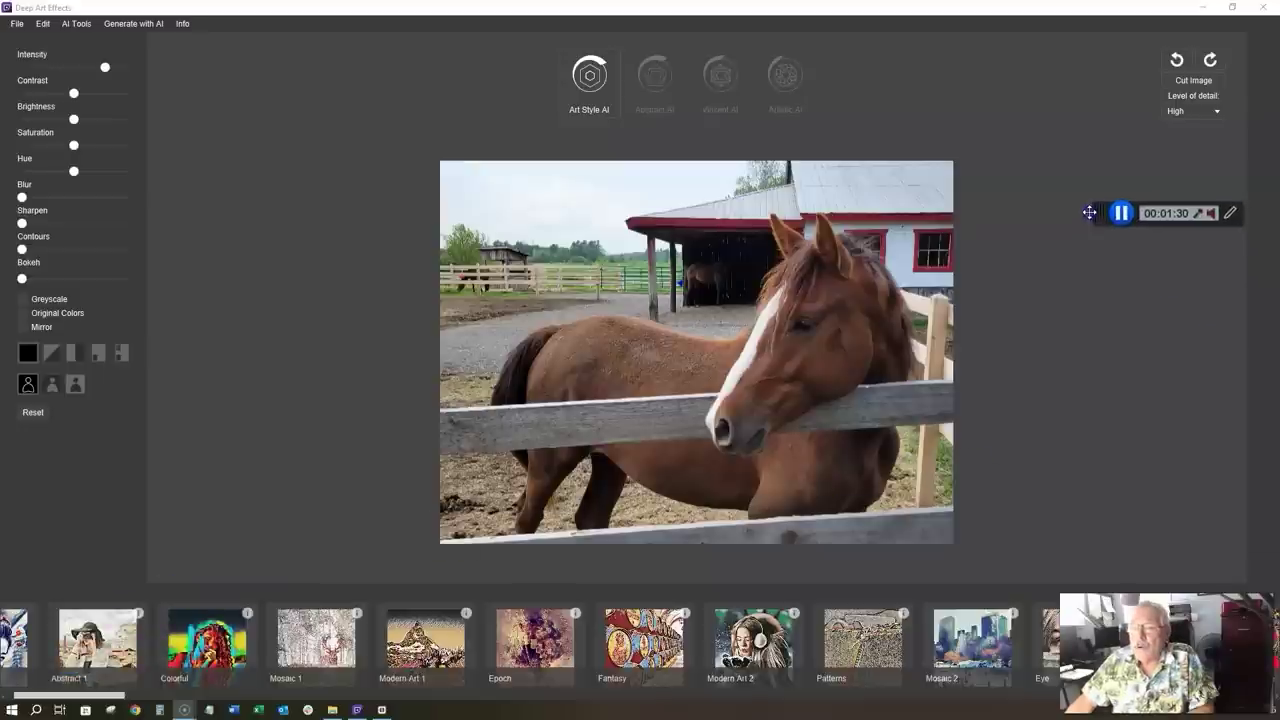
left_click(8, 697)
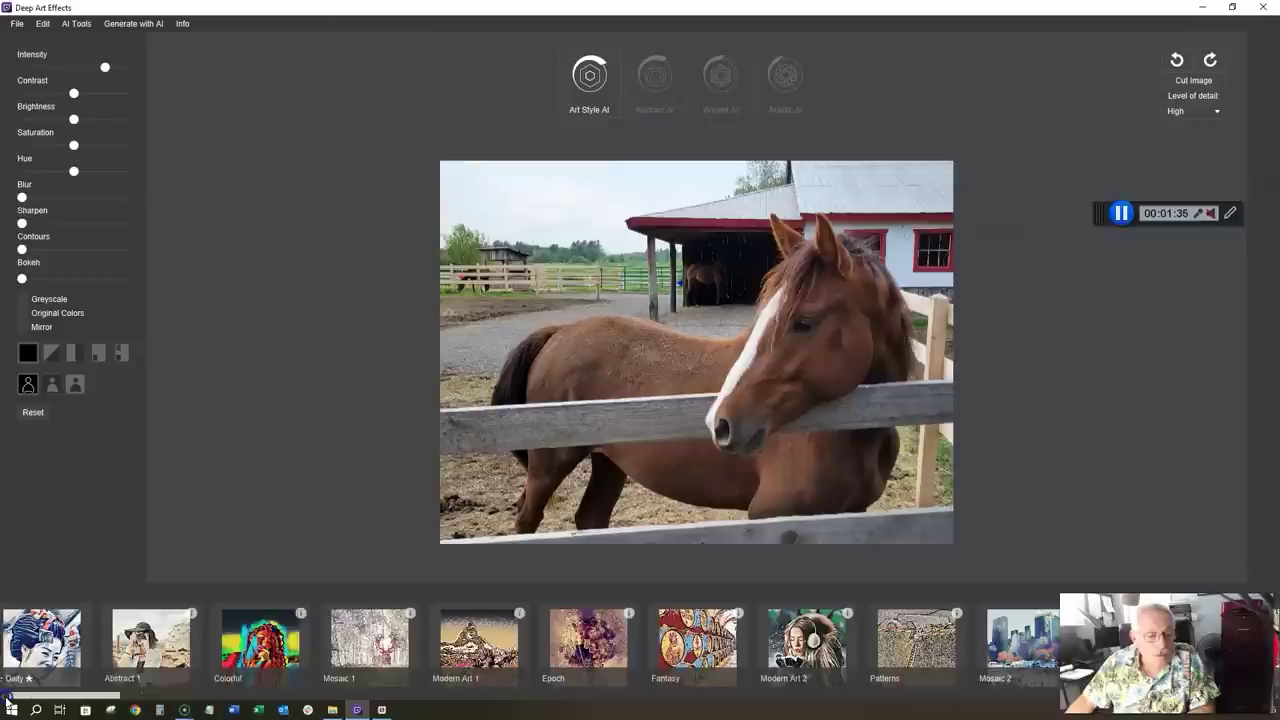
left_click(519, 660)
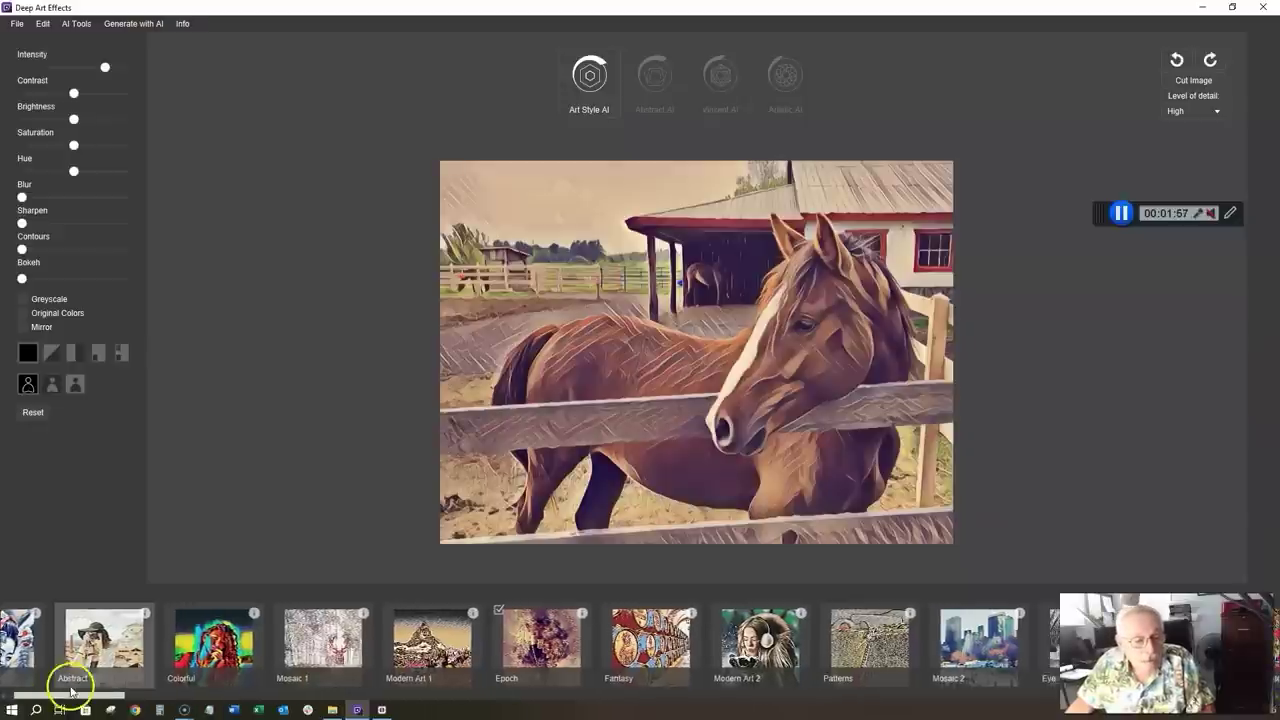
Browse the art style gallery and view the details of the Oil Painting style
mouse_move(86, 693)
left_mouse_down()
mouse_move(469, 710)
mouse_move(1100, 702)
mouse_move(1028, 696)
left_mouse_up()
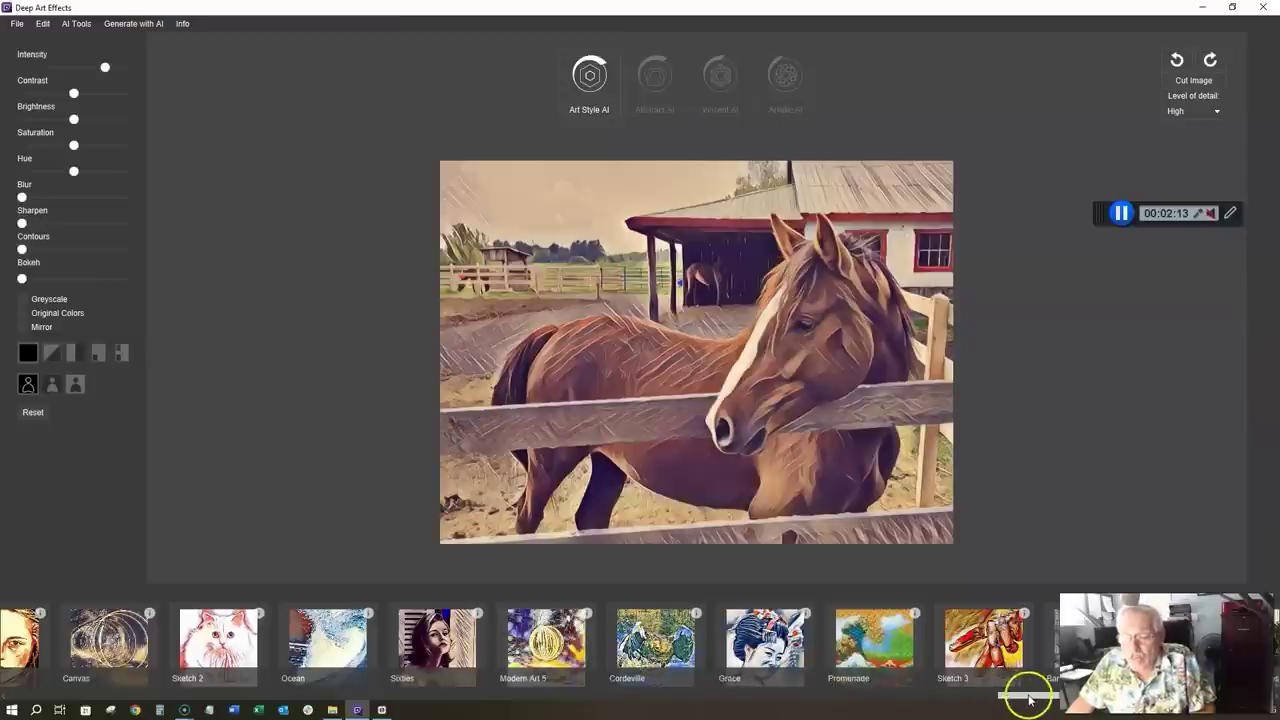
left_click_drag(1042, 698, 1058, 697)
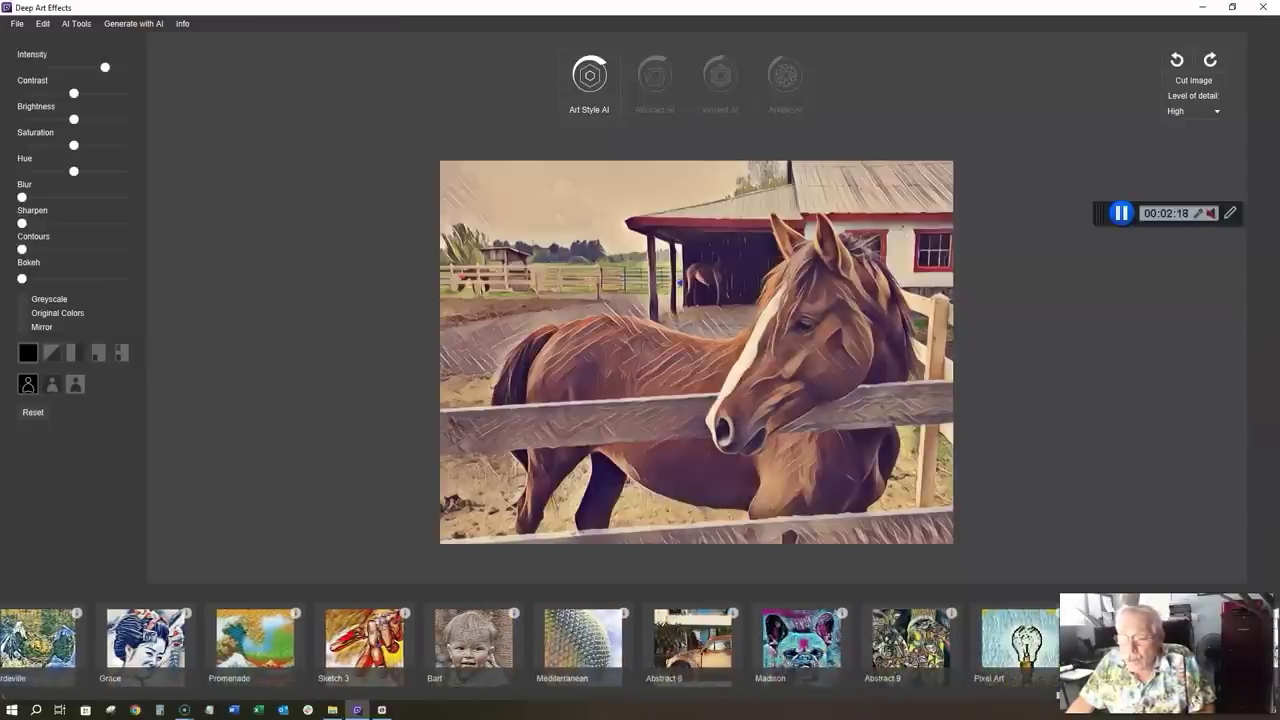
scroll(530, 645, "right", 5)
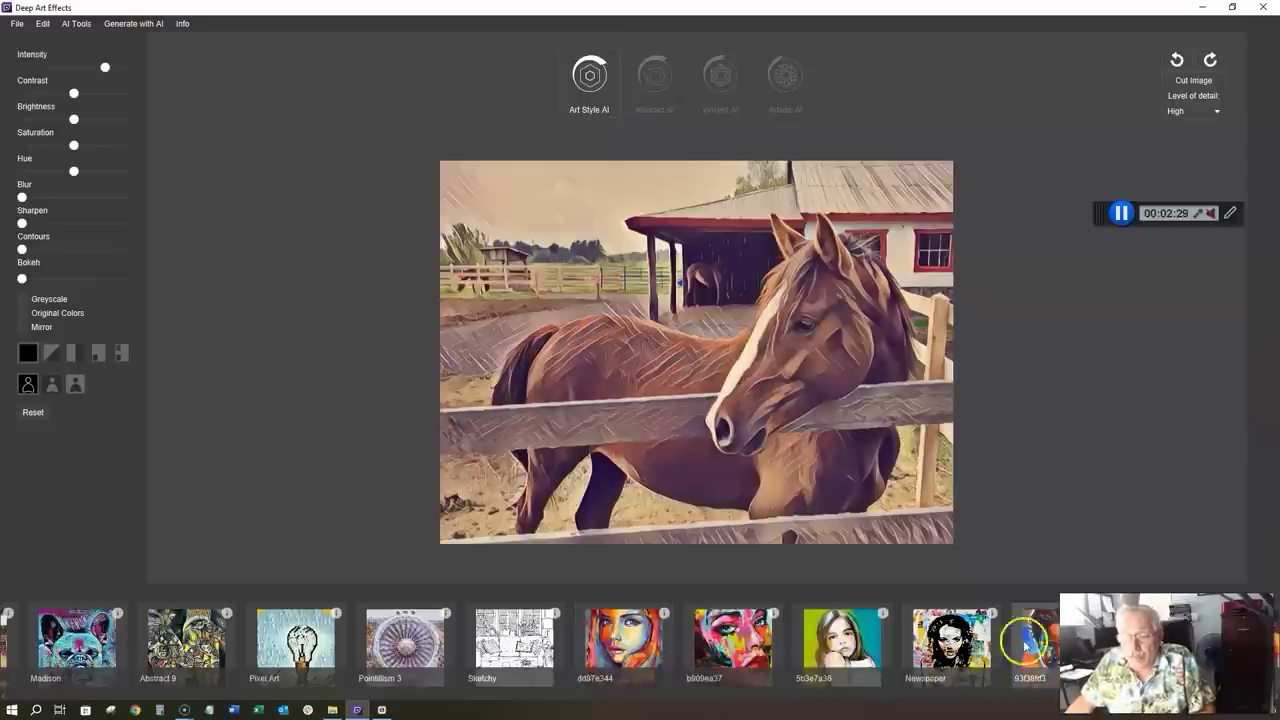
scroll(528, 645, "right", 4)
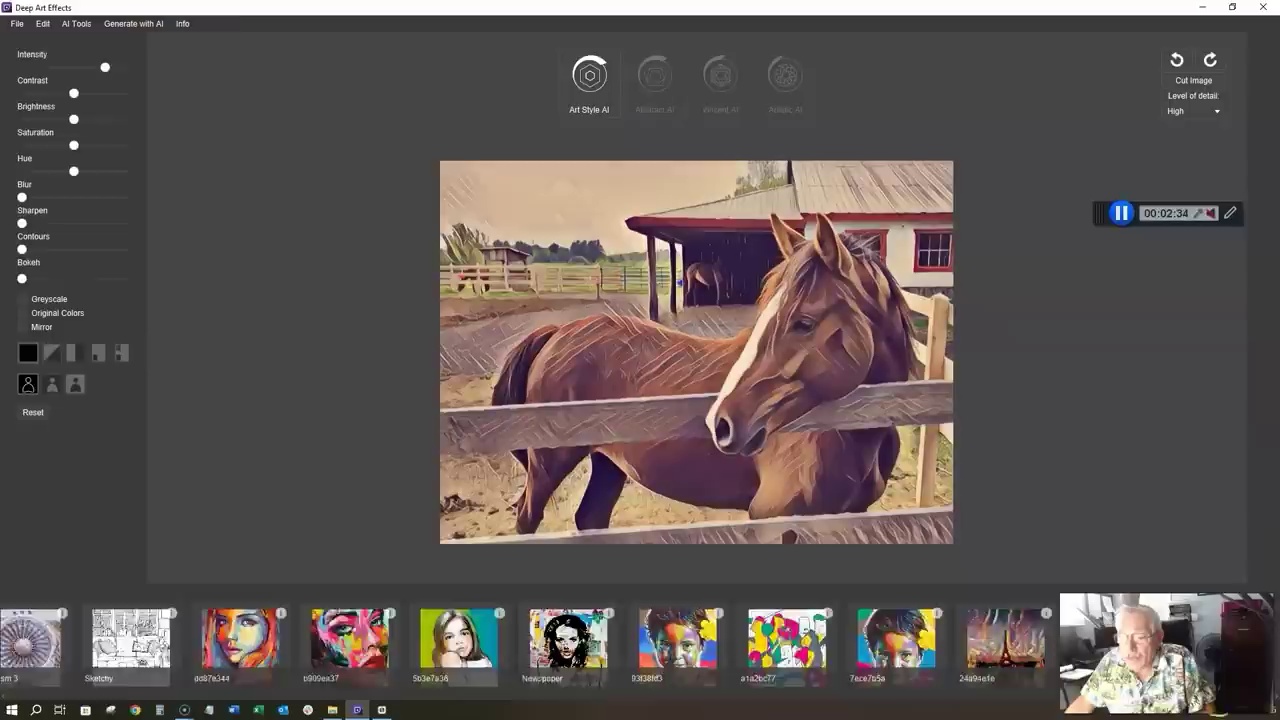
scroll(1034, 697, "right", 10)
left_click_drag(1034, 697, 970, 714)
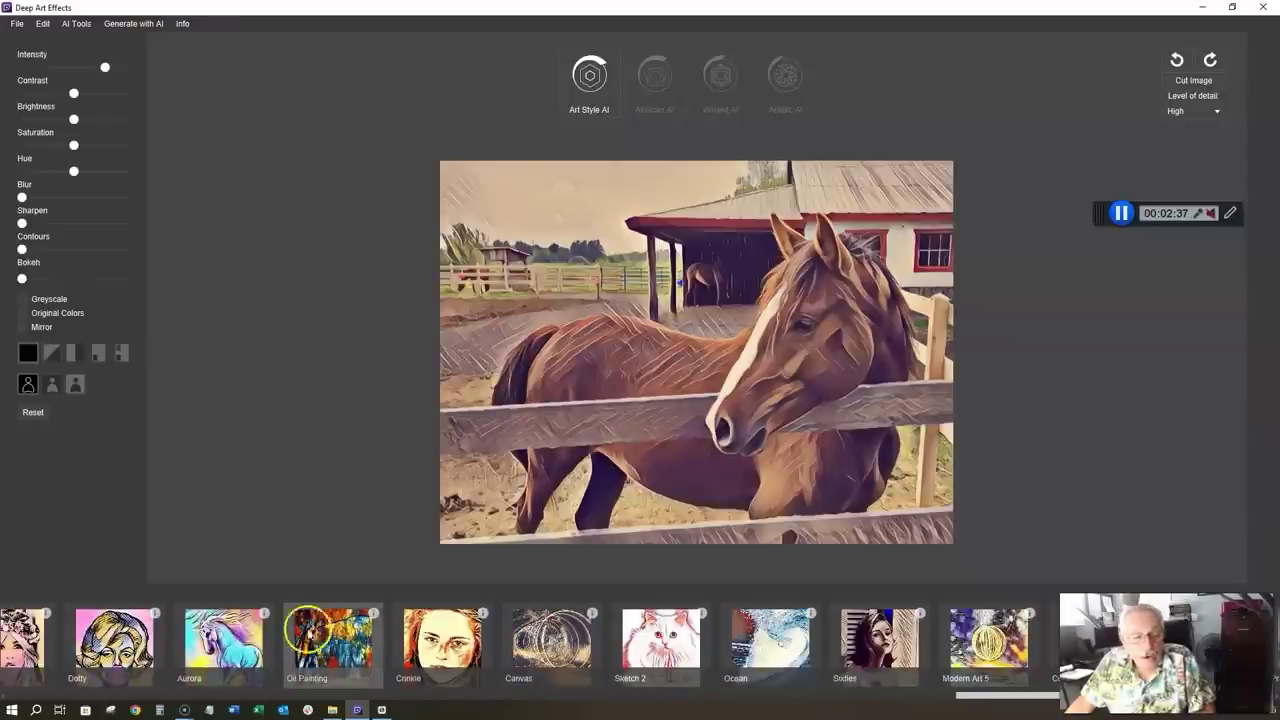
left_click(372, 611)
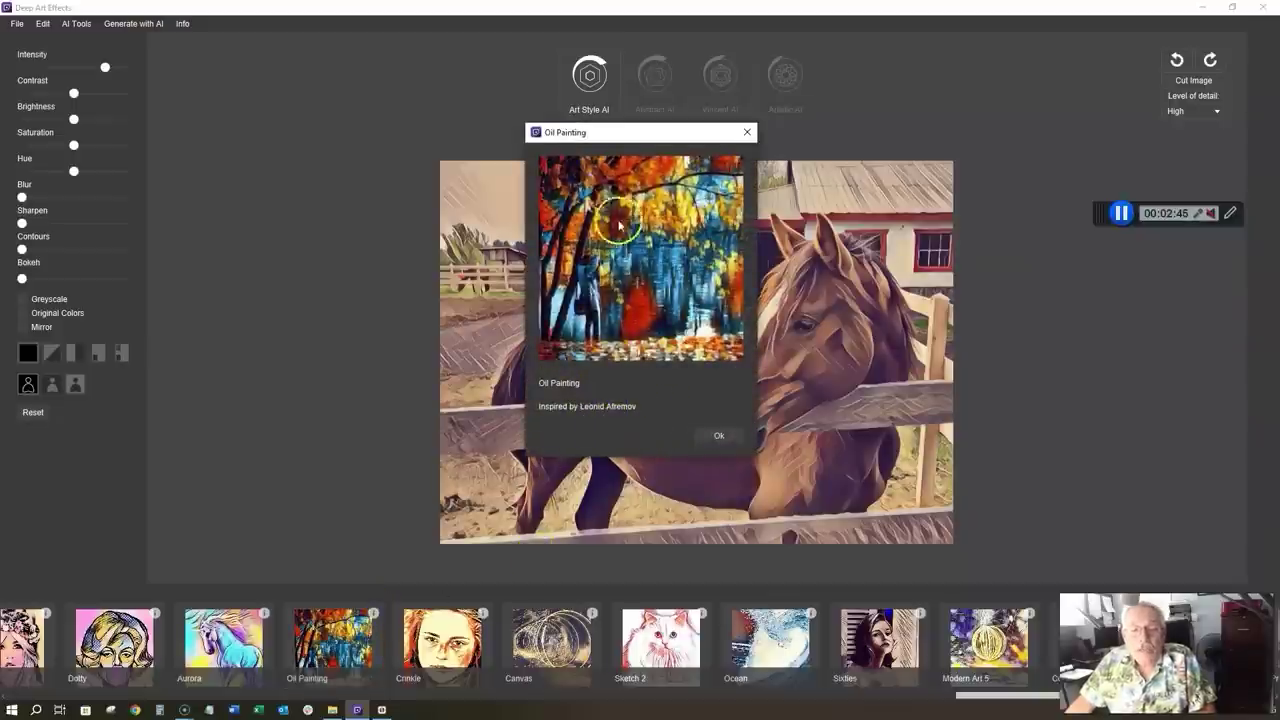
left_click(718, 435)
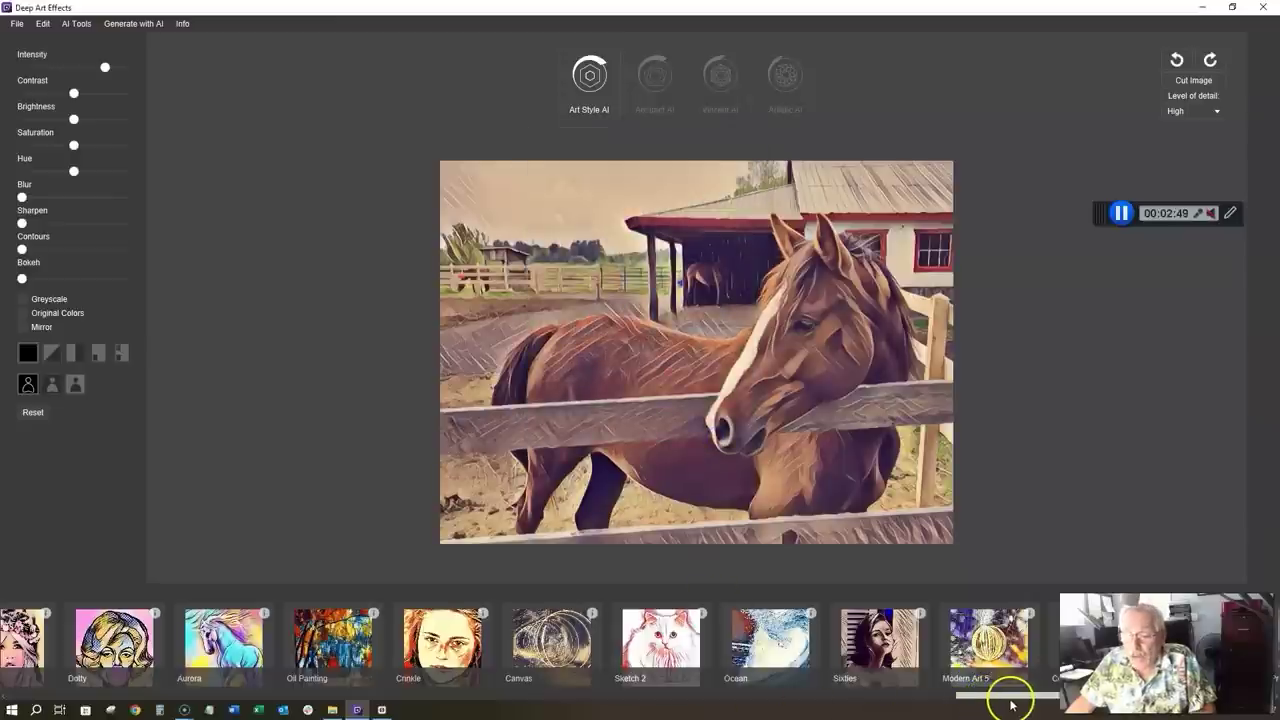
View the details of the Modern Art 4 style and apply it to the horse picture
left_click_drag(1013, 705, 886, 703)
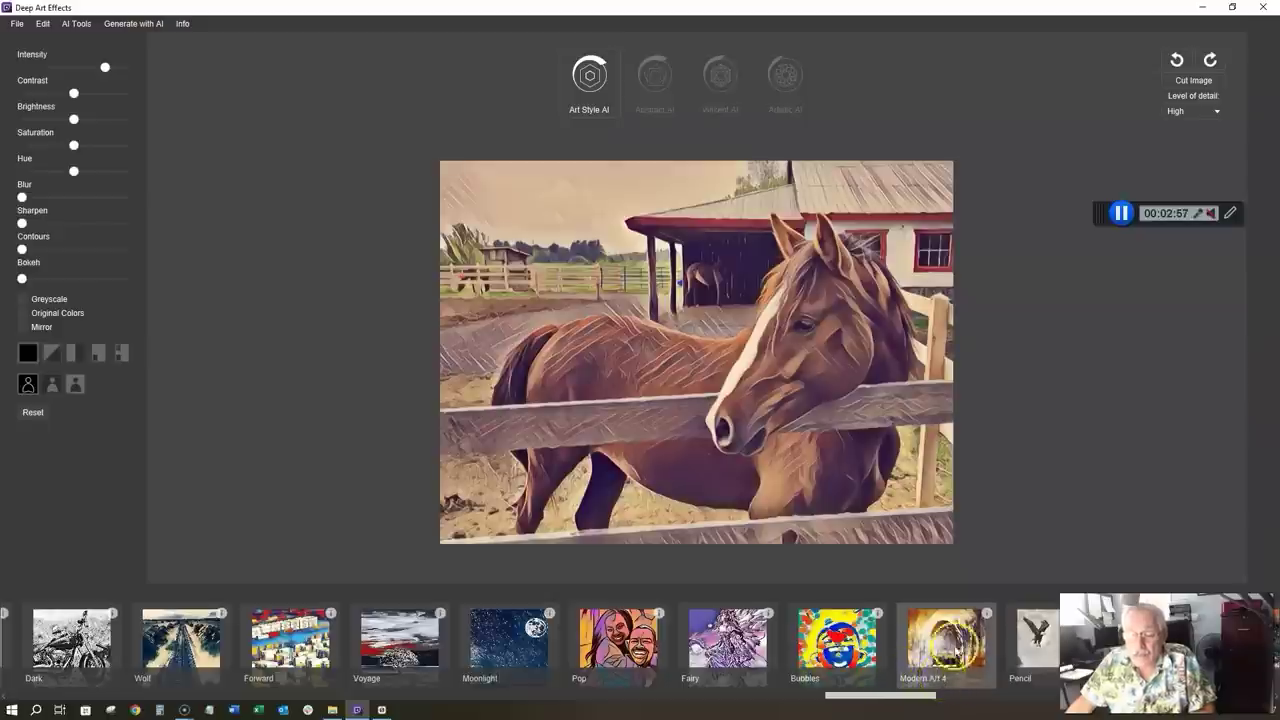
left_click(988, 614)
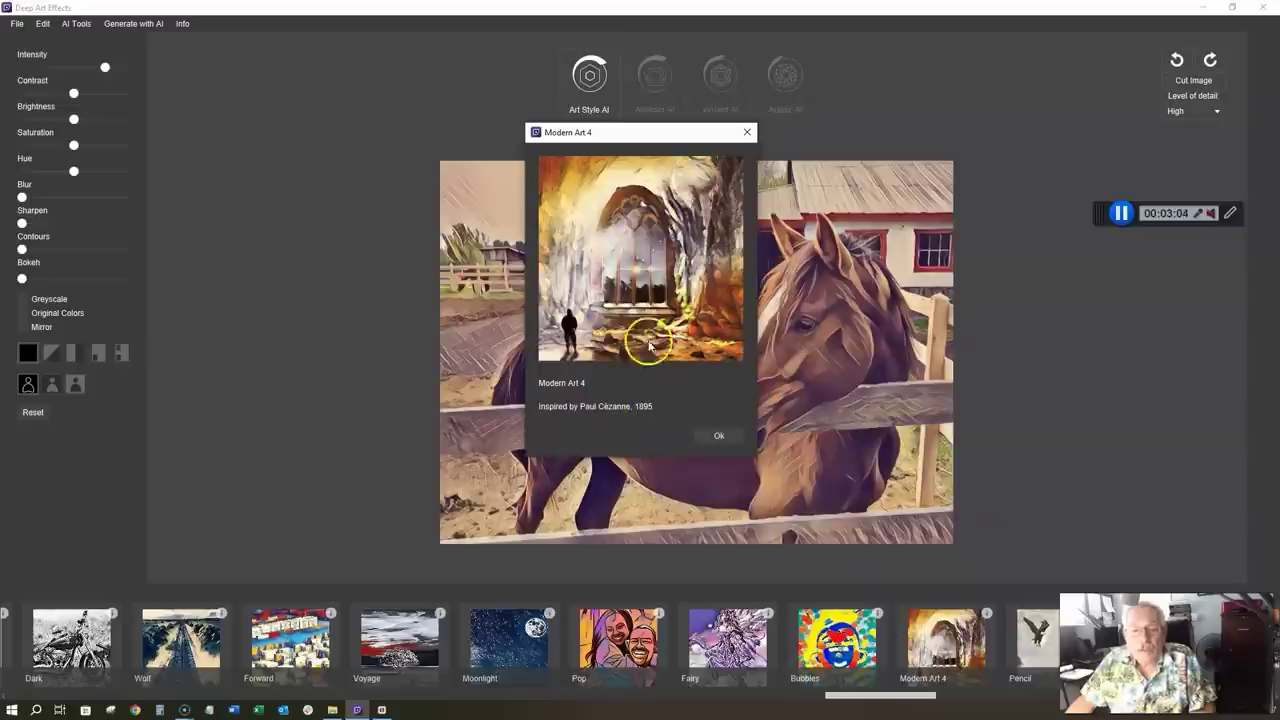
left_click(719, 437)
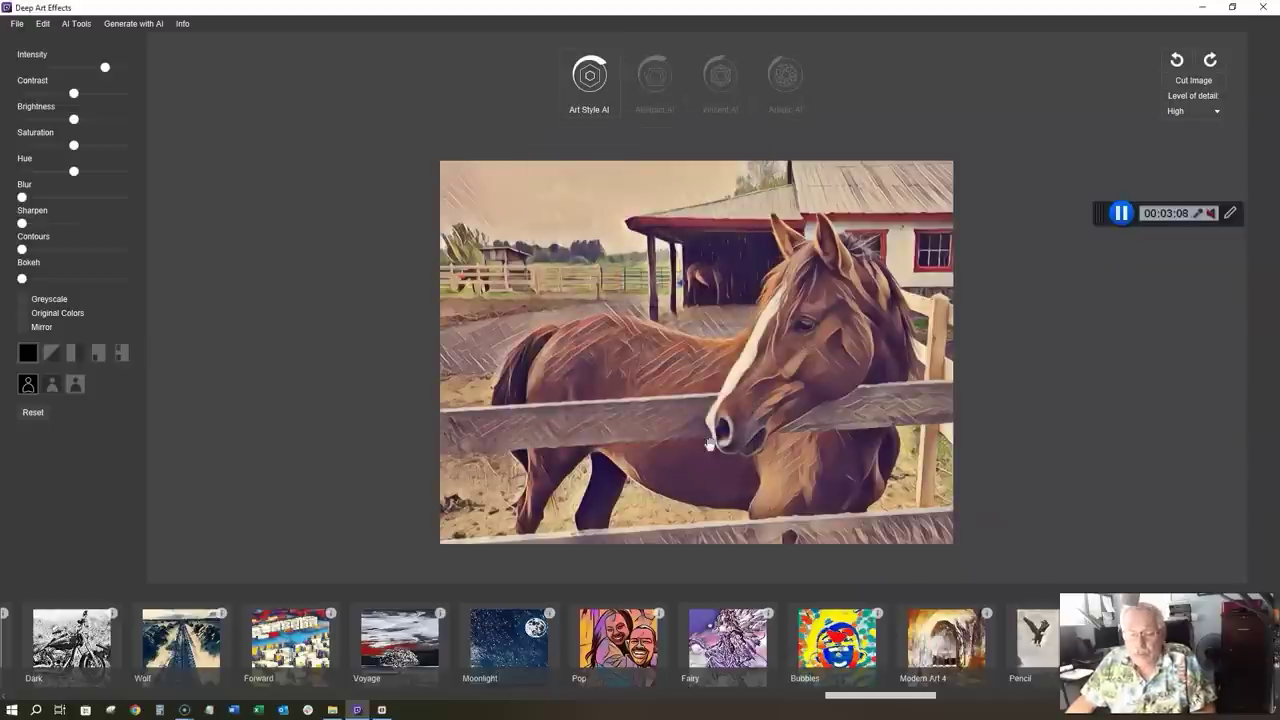
left_click(952, 646)
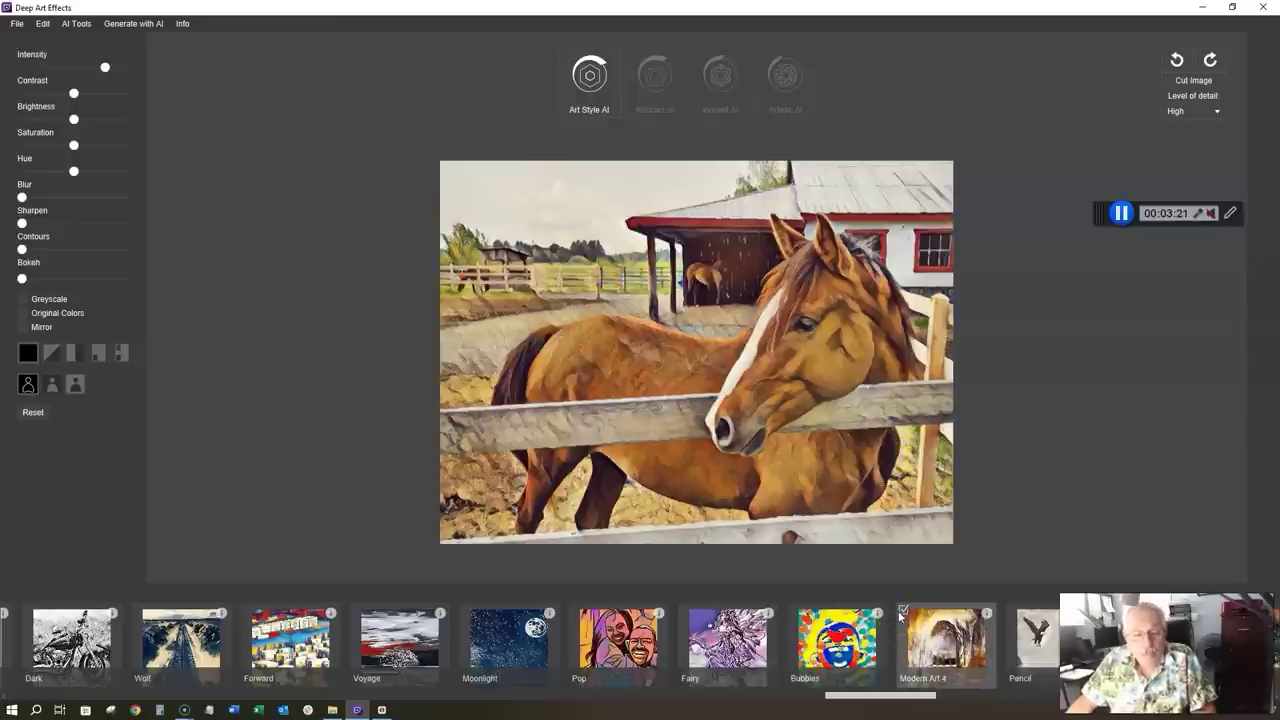
Apply the Pop style and compare it with the Modern Art 4 rendering by switching between the two
left_click(620, 656)
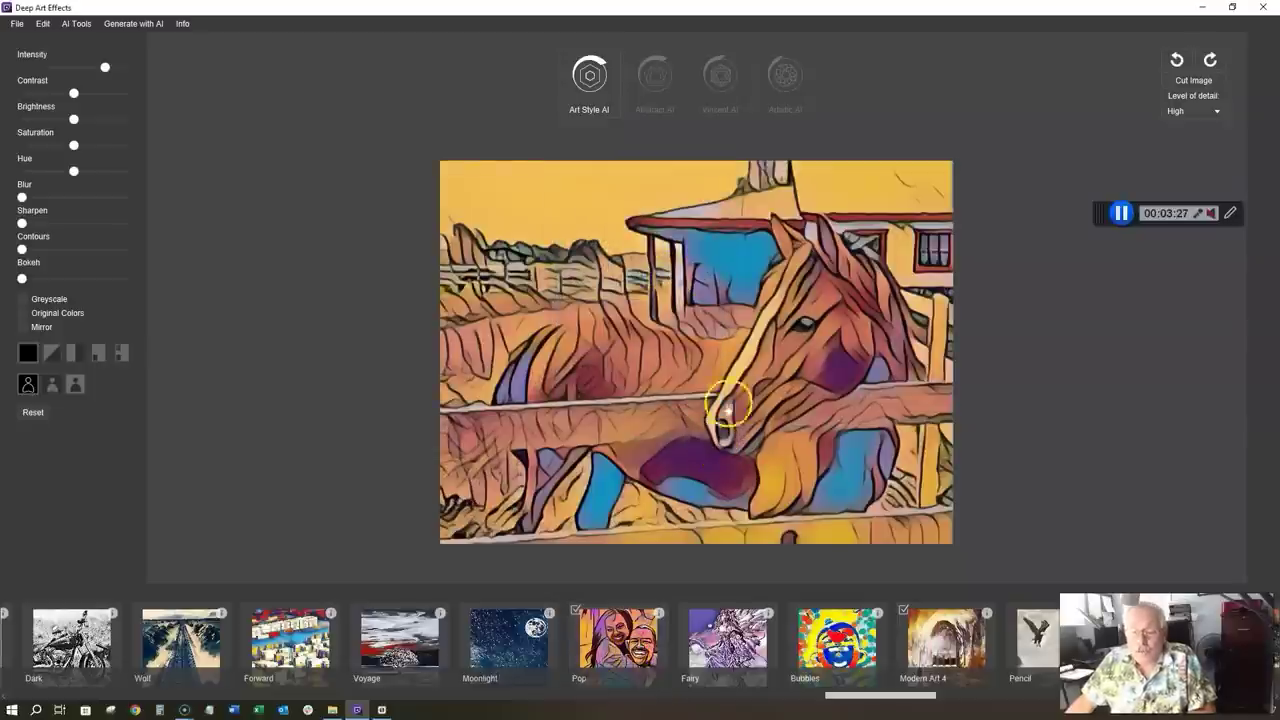
left_click(918, 638)
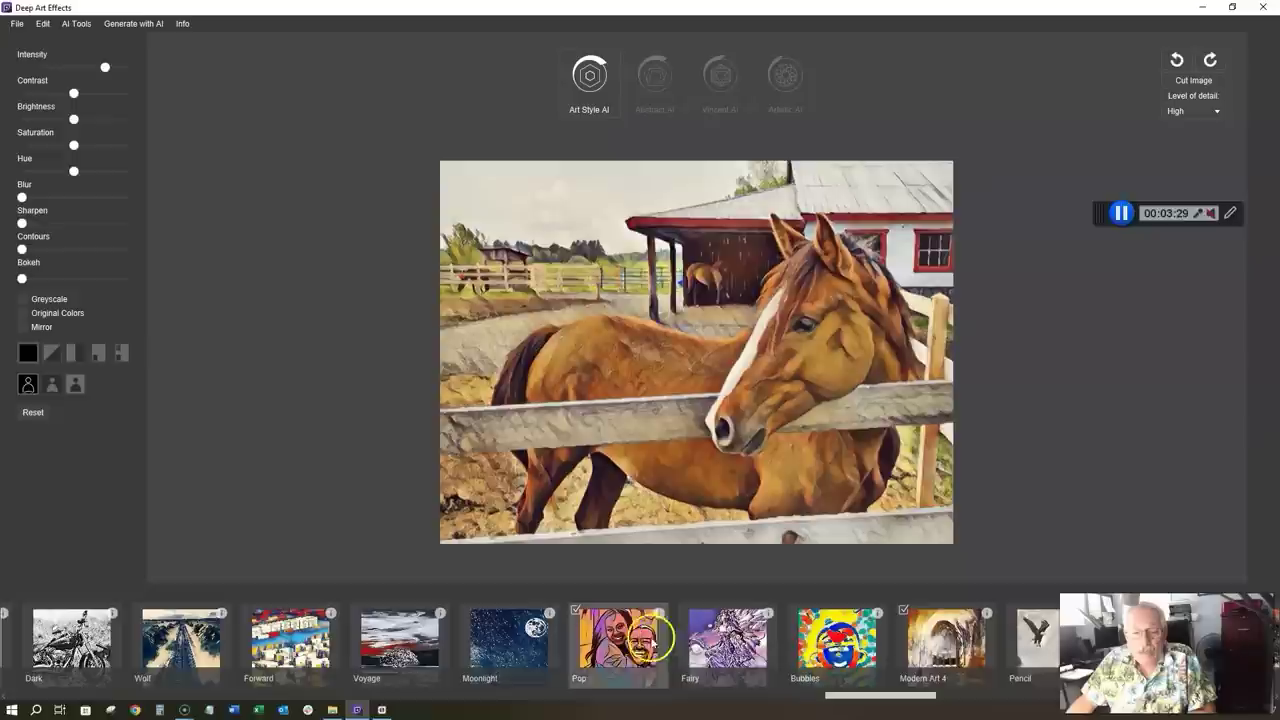
left_click(640, 637)
left_click(872, 628)
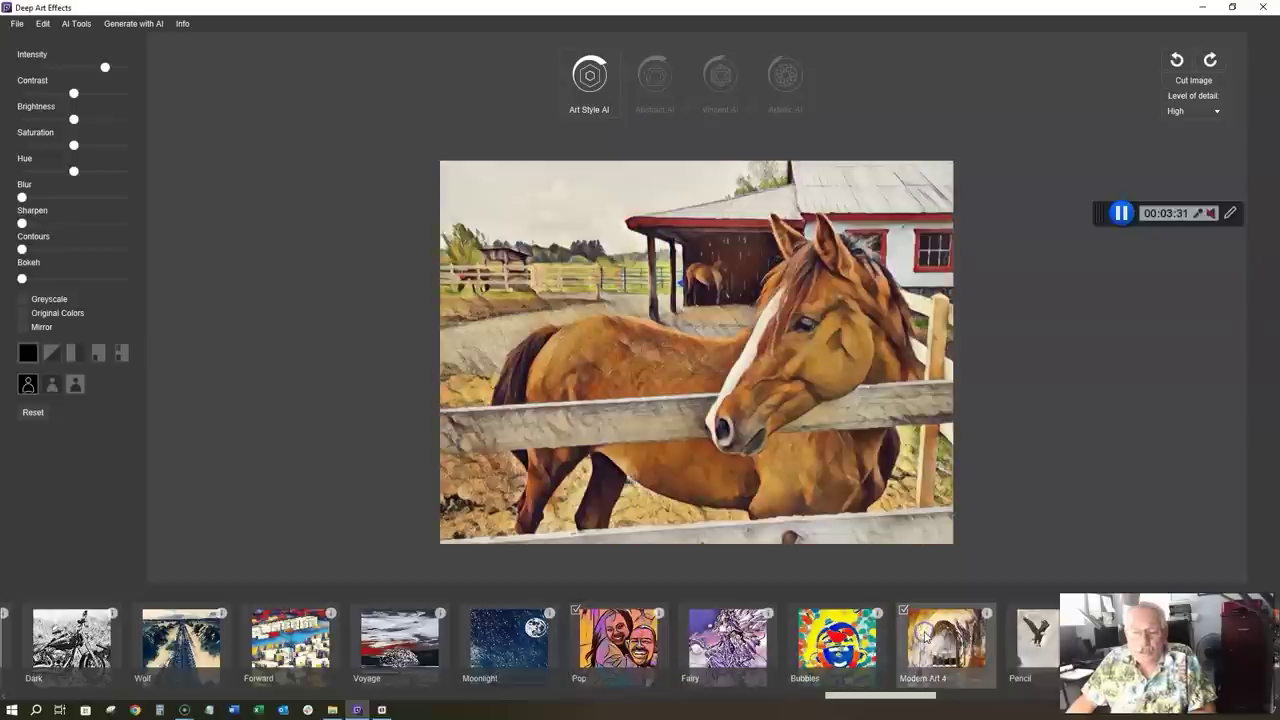
left_click(728, 640)
left_click(614, 636)
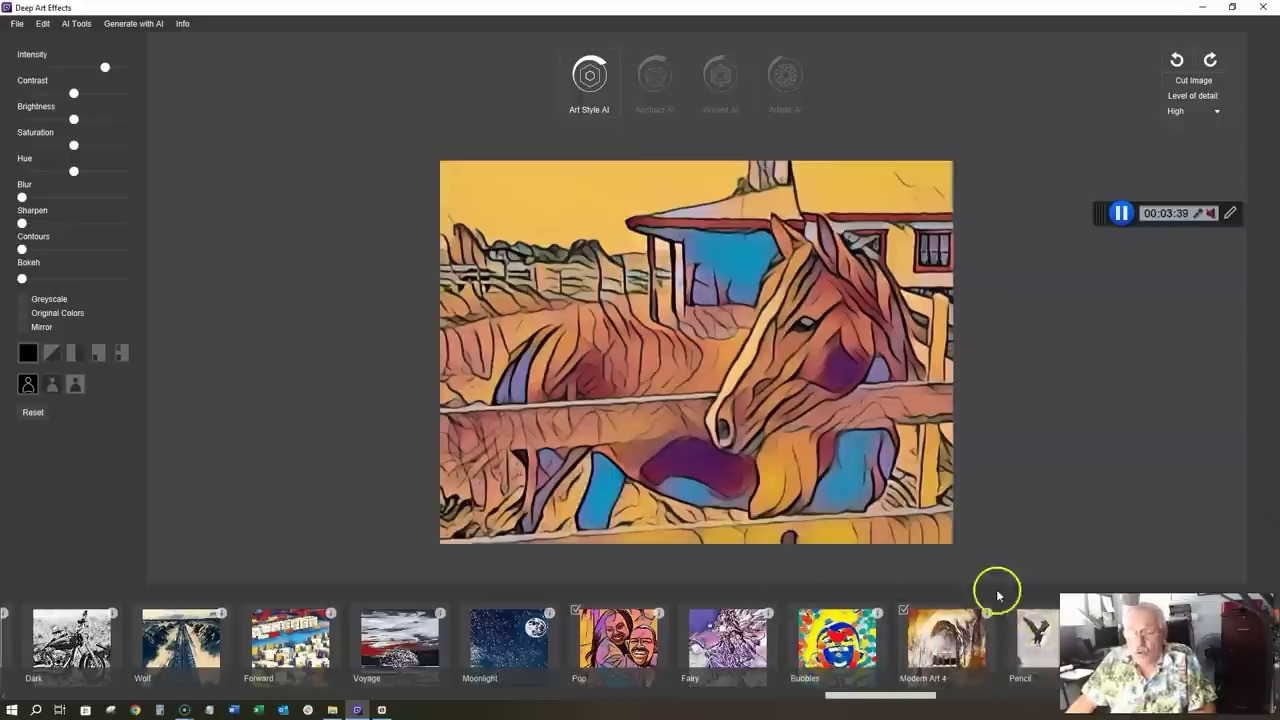
Apply the Pencil style to the horse picture and view that style's details
left_click(1030, 640)
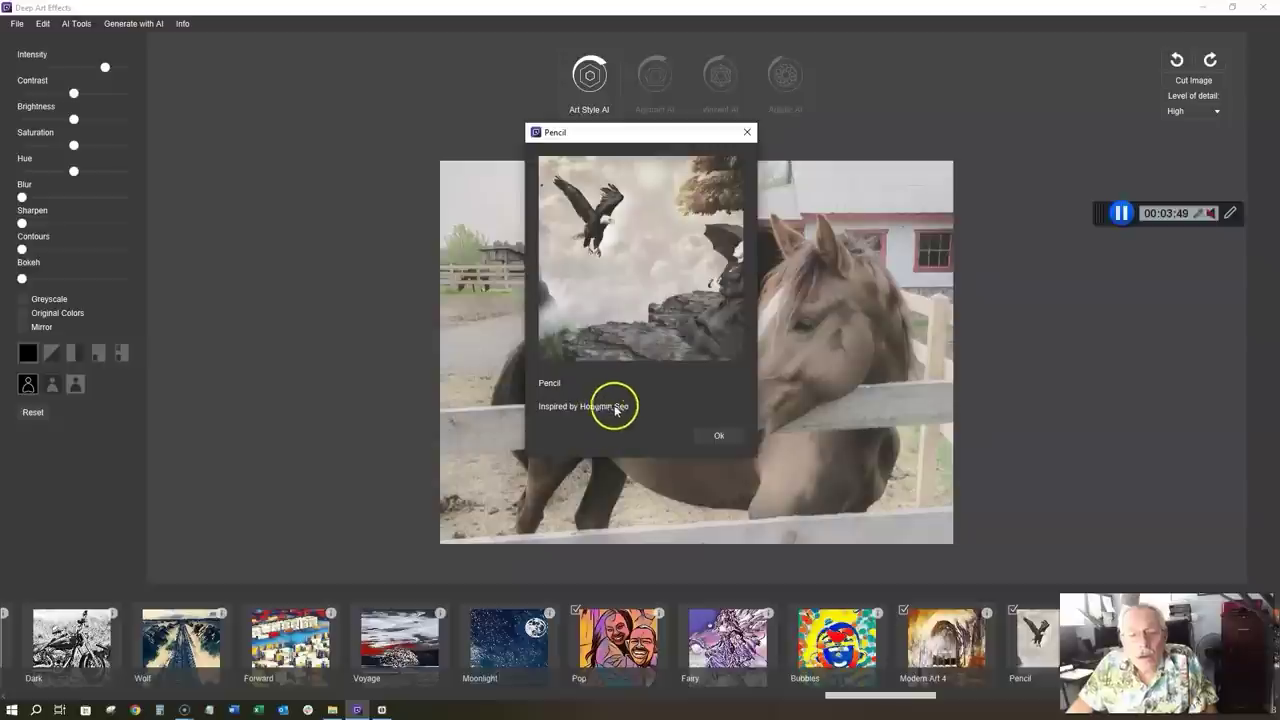
left_click(722, 438)
Browse more of the style gallery and view the details of the Ocean style
mouse_move(903, 692)
left_mouse_down()
mouse_move(960, 693)
mouse_move(750, 695)
left_mouse_up()
scroll(1168, 716, "right", 5)
scroll(1172, 716, "left", 4)
scroll(1177, 714, "right", 2)
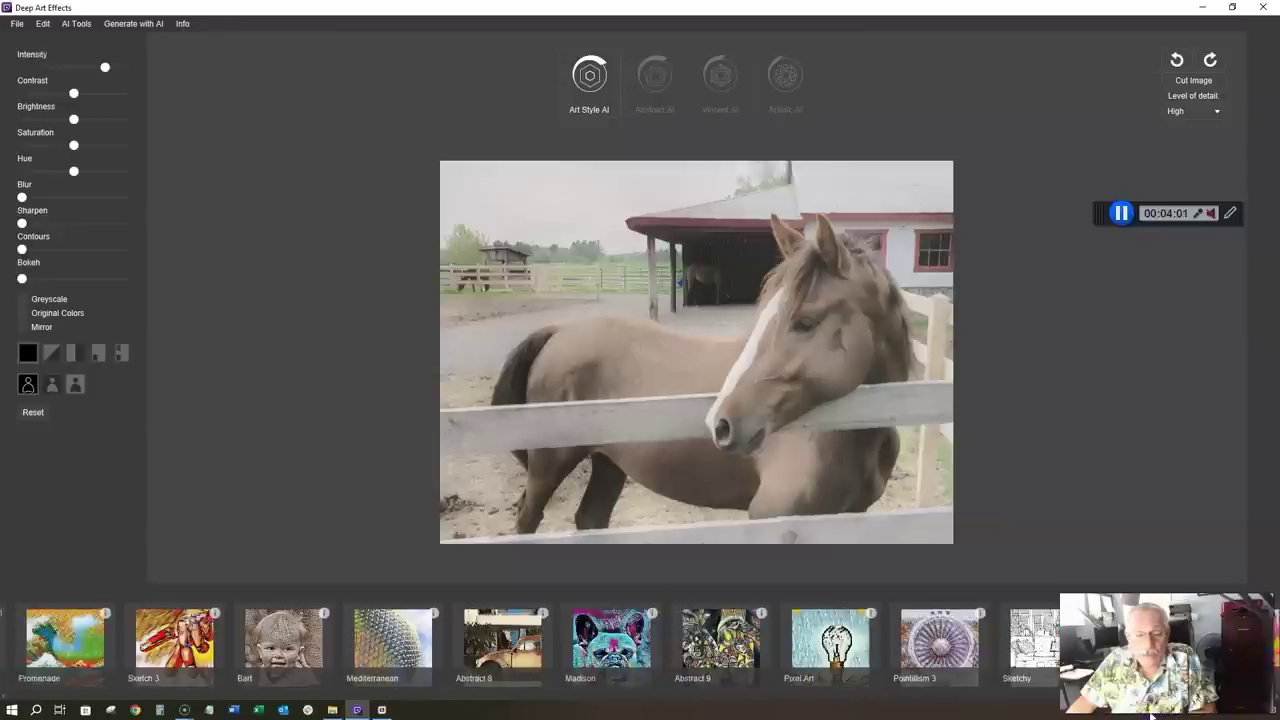
scroll(1197, 716, "left", 10)
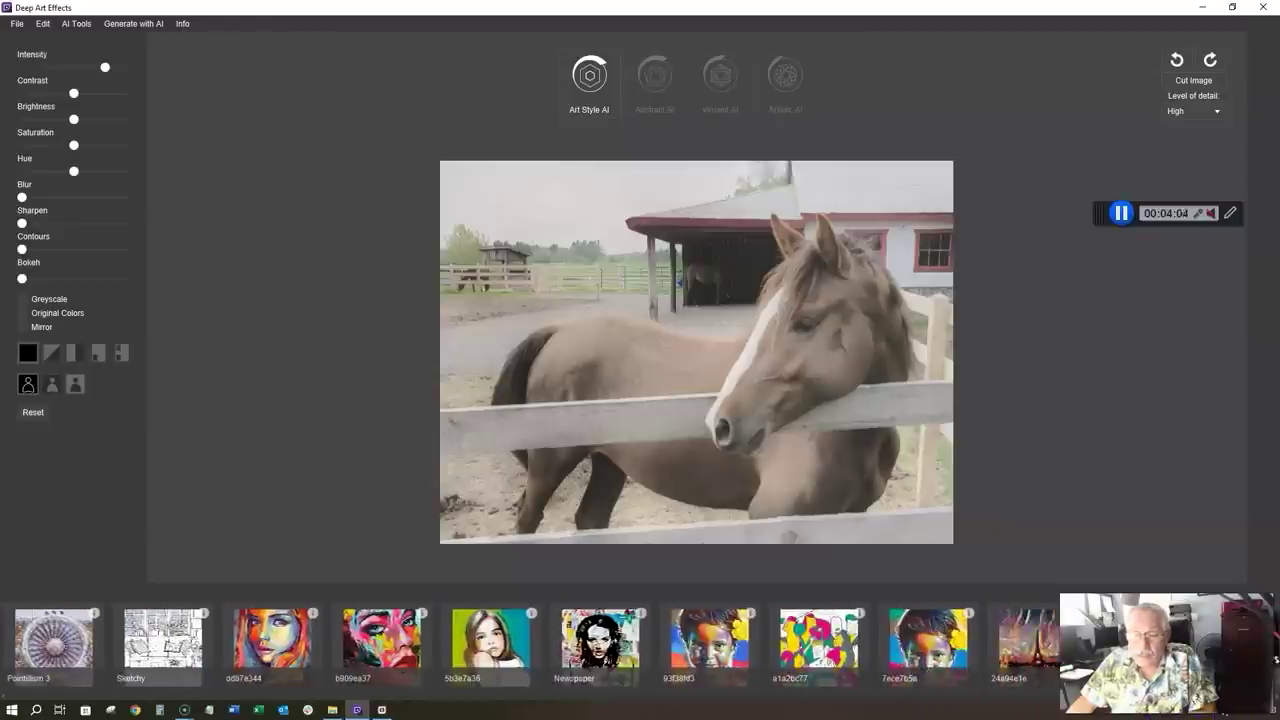
scroll(1105, 716, "left", 3)
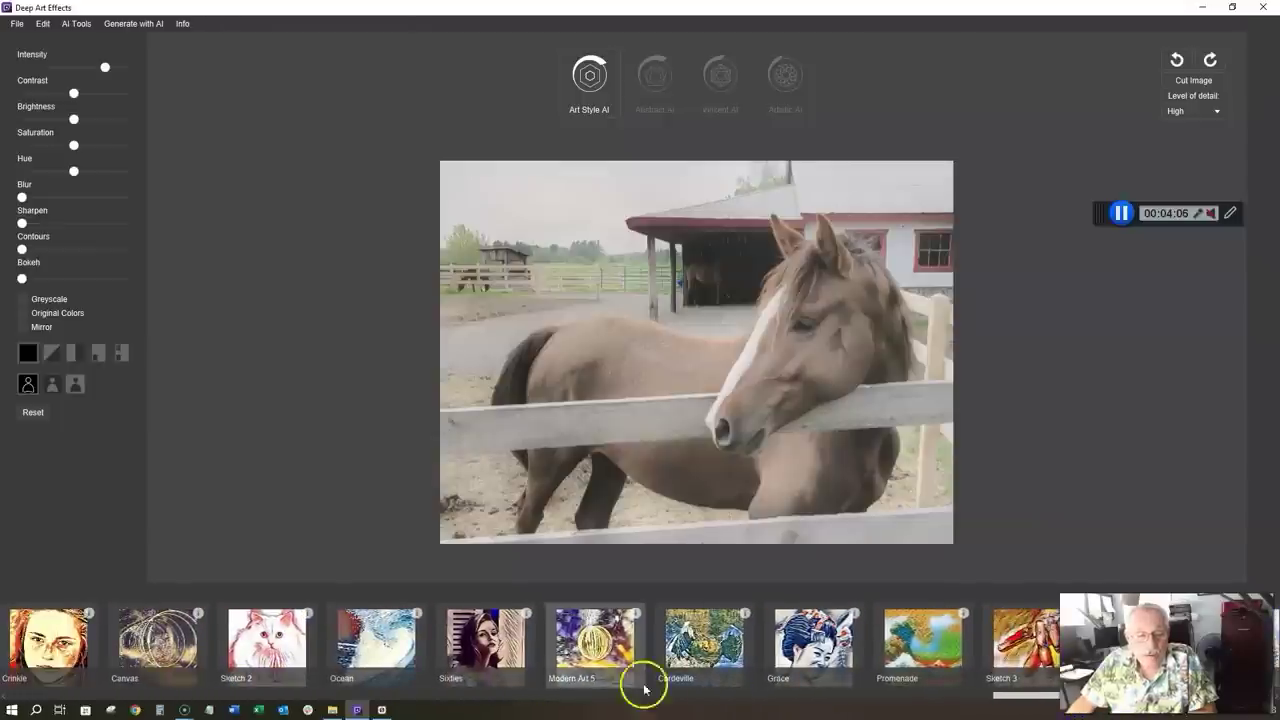
left_click(416, 613)
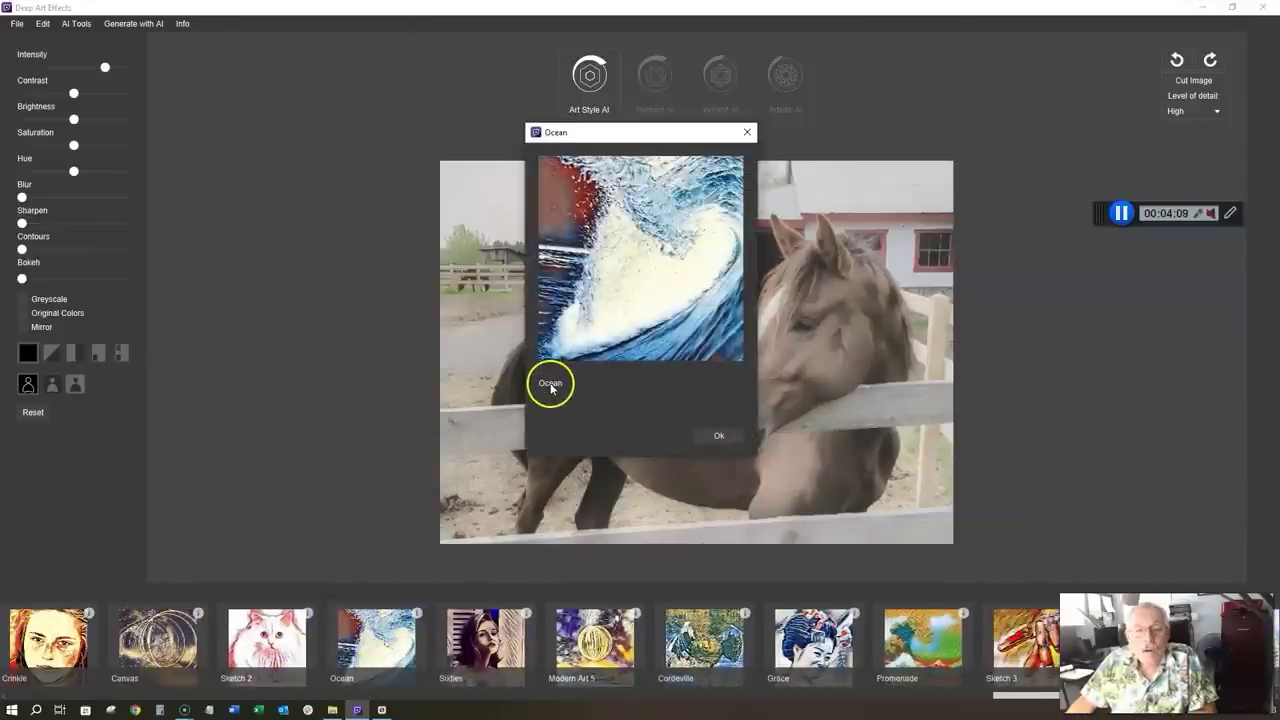
left_click(735, 437)
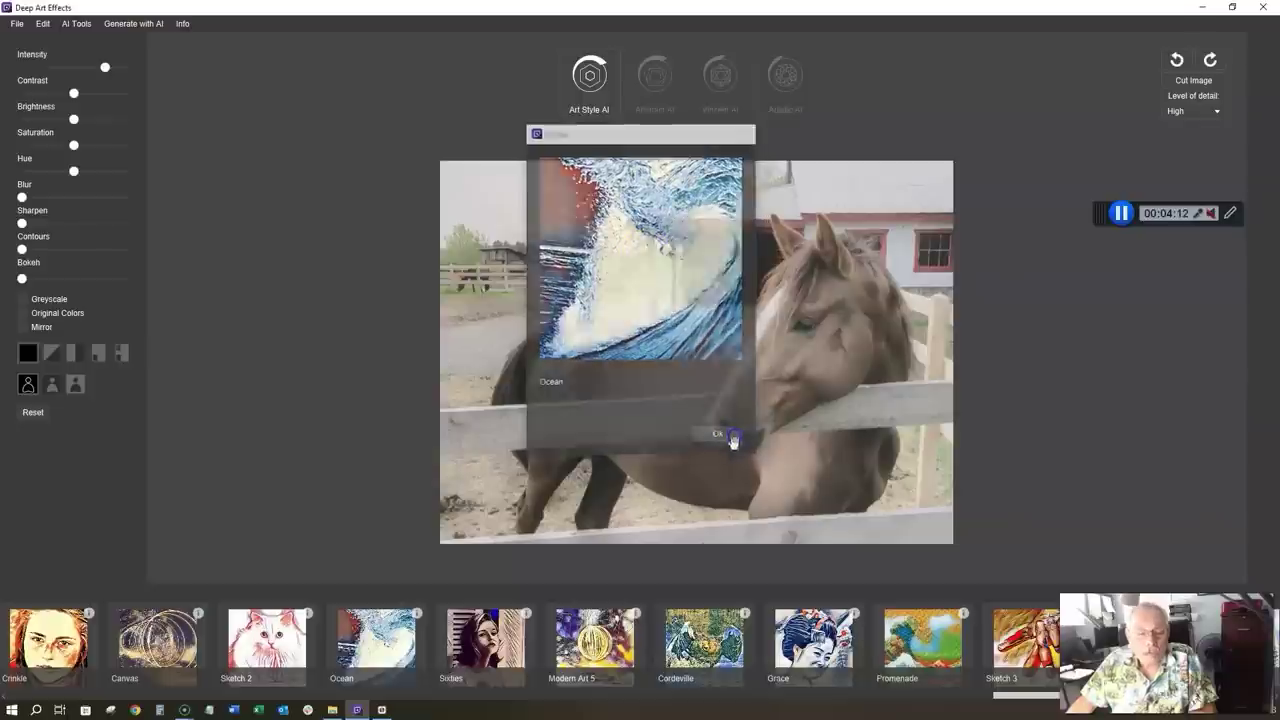
Apply the Sketch 2 style, slightly raise intensity and contrast, slightly lower brightness and saturation, and shift the hue slightly down
left_click(262, 645)
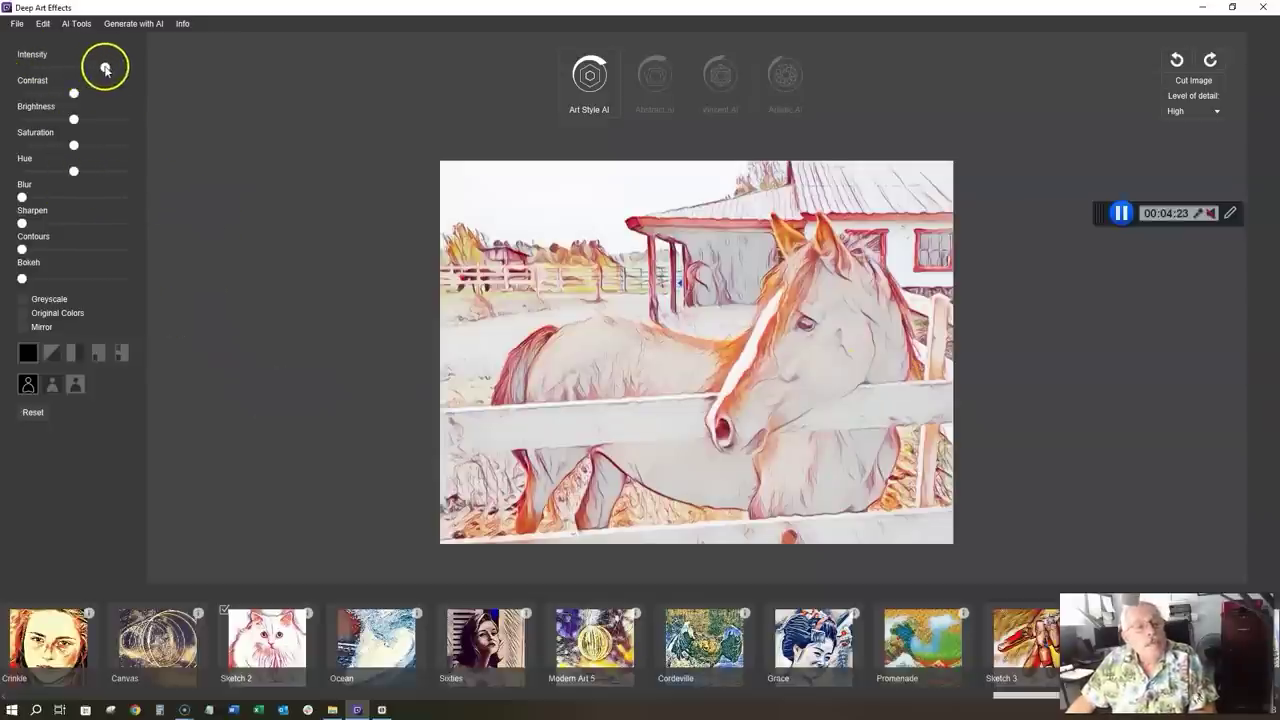
mouse_move(107, 68)
left_mouse_down()
mouse_move(126, 66)
mouse_move(69, 66)
mouse_move(127, 67)
mouse_move(4, 76)
mouse_move(108, 72)
mouse_move(72, 94)
mouse_move(103, 92)
mouse_move(75, 92)
mouse_move(86, 120)
mouse_move(72, 119)
mouse_move(74, 145)
mouse_move(91, 144)
mouse_move(59, 146)
left_mouse_up()
left_click(74, 119)
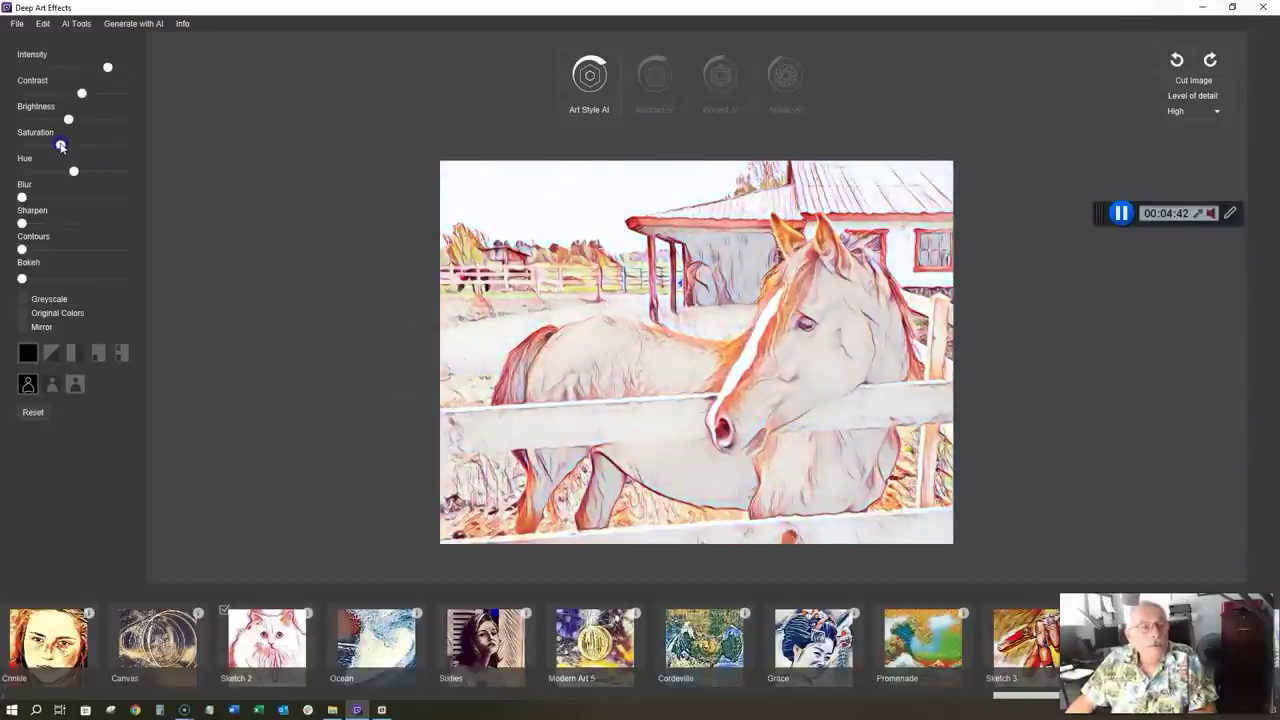
mouse_move(59, 176)
left_mouse_down()
mouse_move(20, 170)
mouse_move(73, 173)
left_mouse_up()
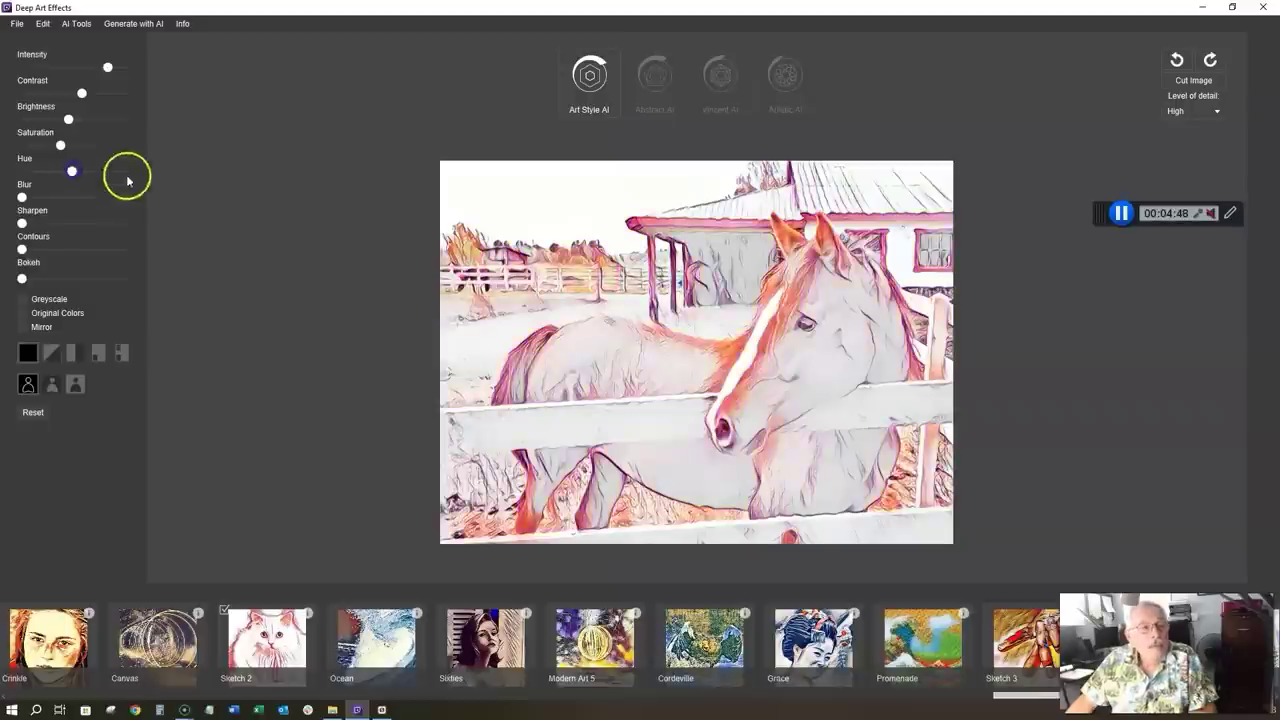
Try the blur, sharpen and contours adjustments on the horse picture and set each back to its minimum
left_click_drag(32, 200, 5, 208)
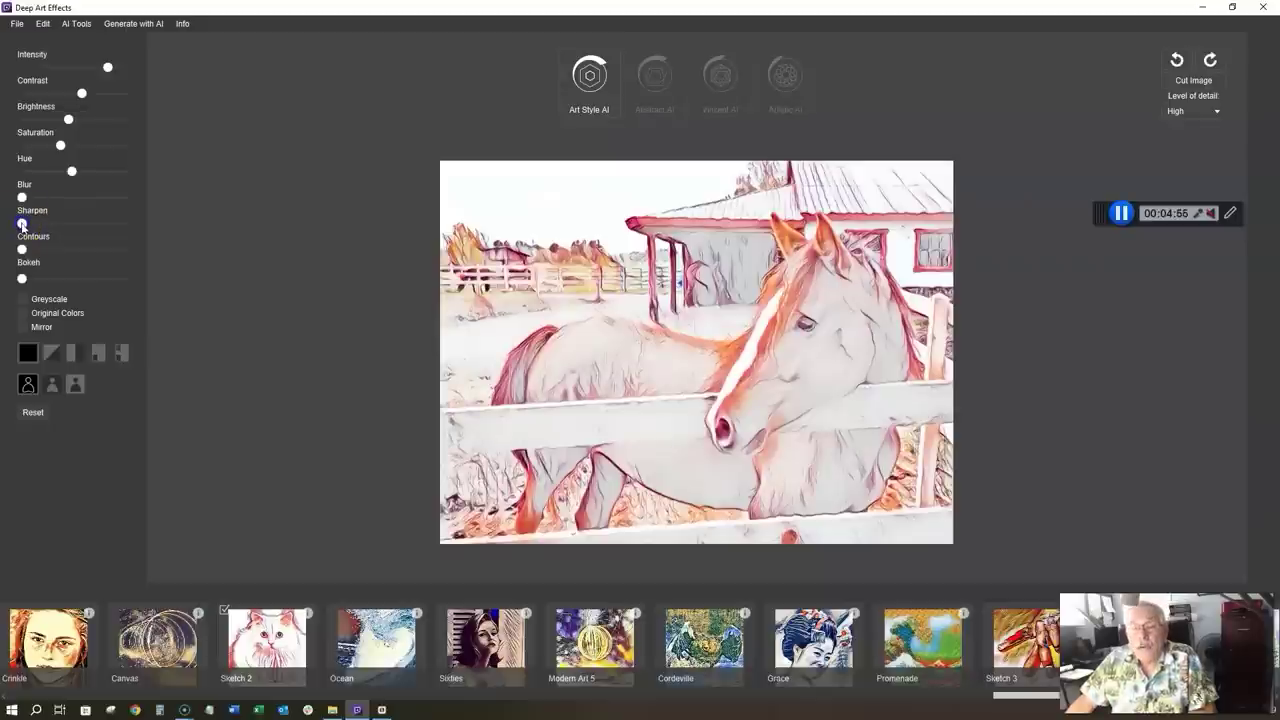
left_click_drag(58, 226, 172, 220)
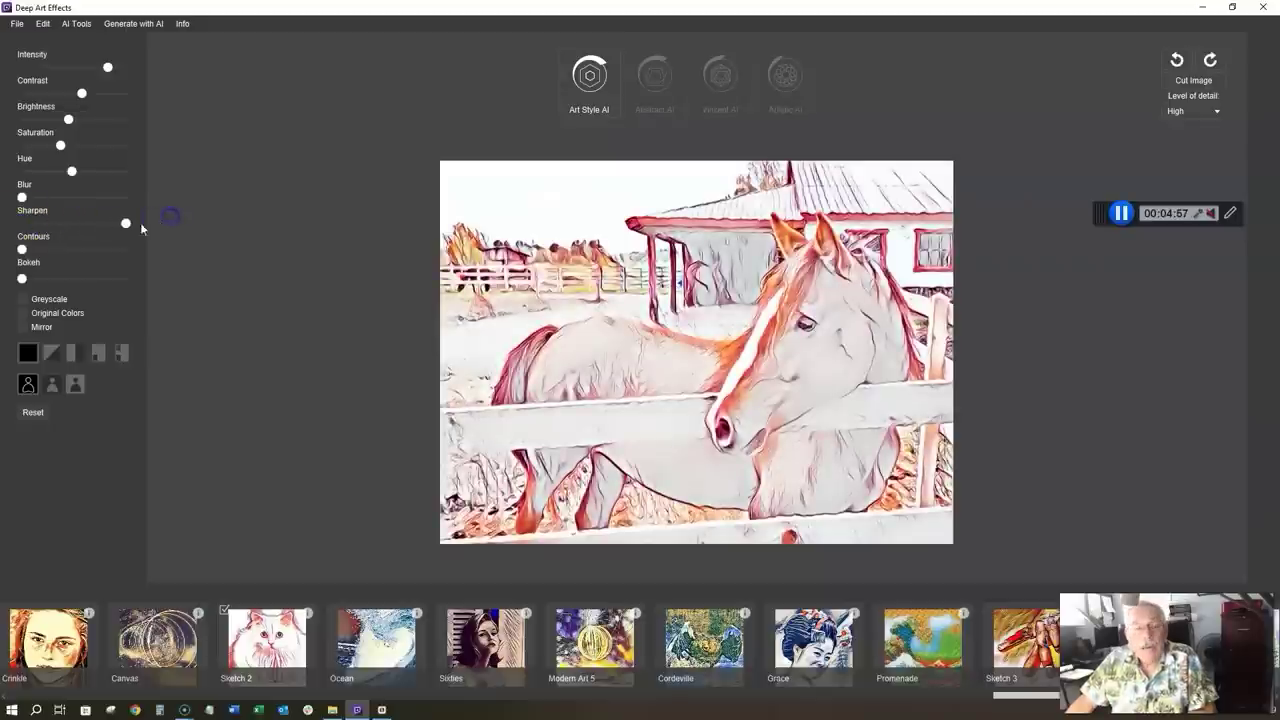
left_click_drag(40, 236, 22, 279)
left_click(24, 250)
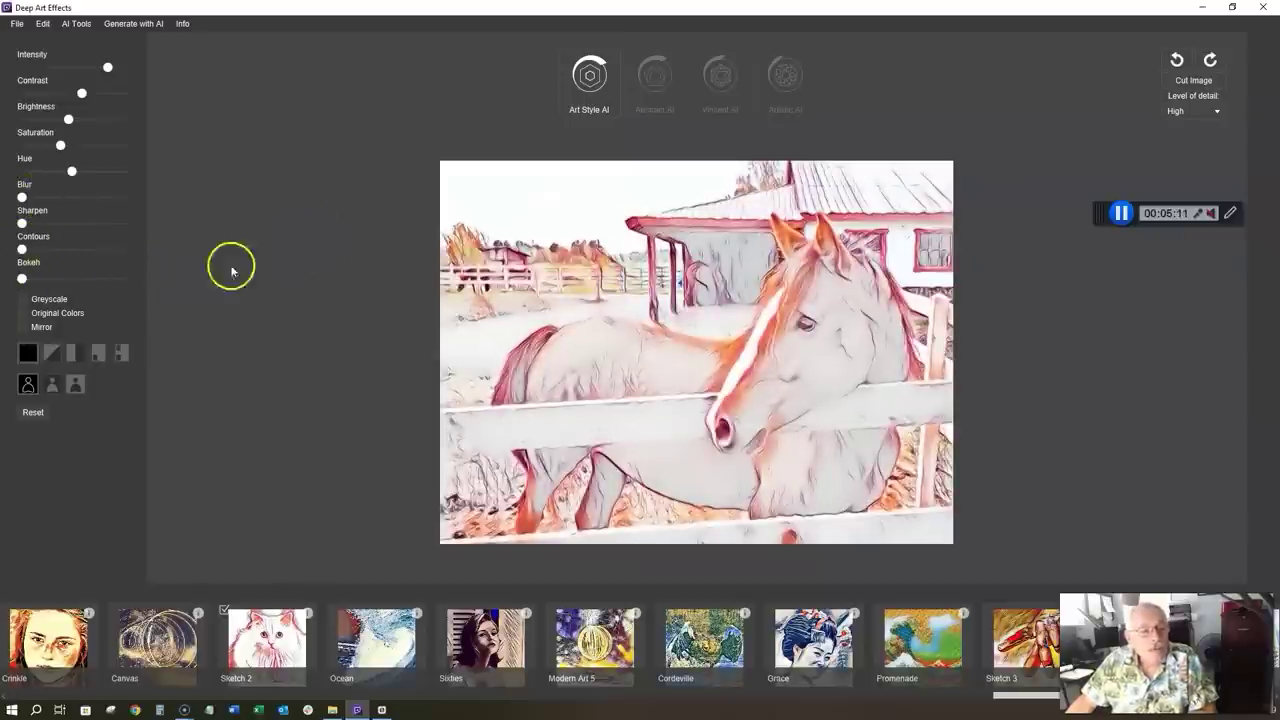
Preview the horse picture in greyscale, switch it to Original Colors instead, and raise the intensity to its maximum
left_click(24, 300)
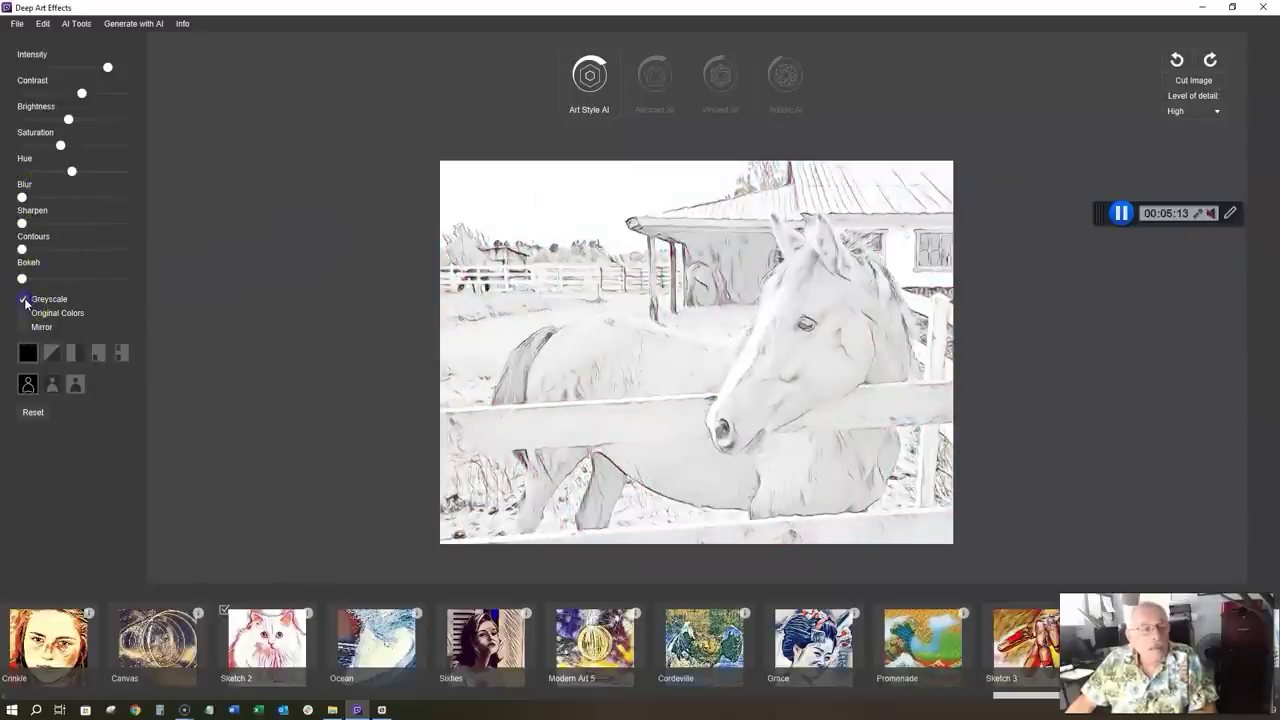
left_click(24, 300)
left_click(24, 314)
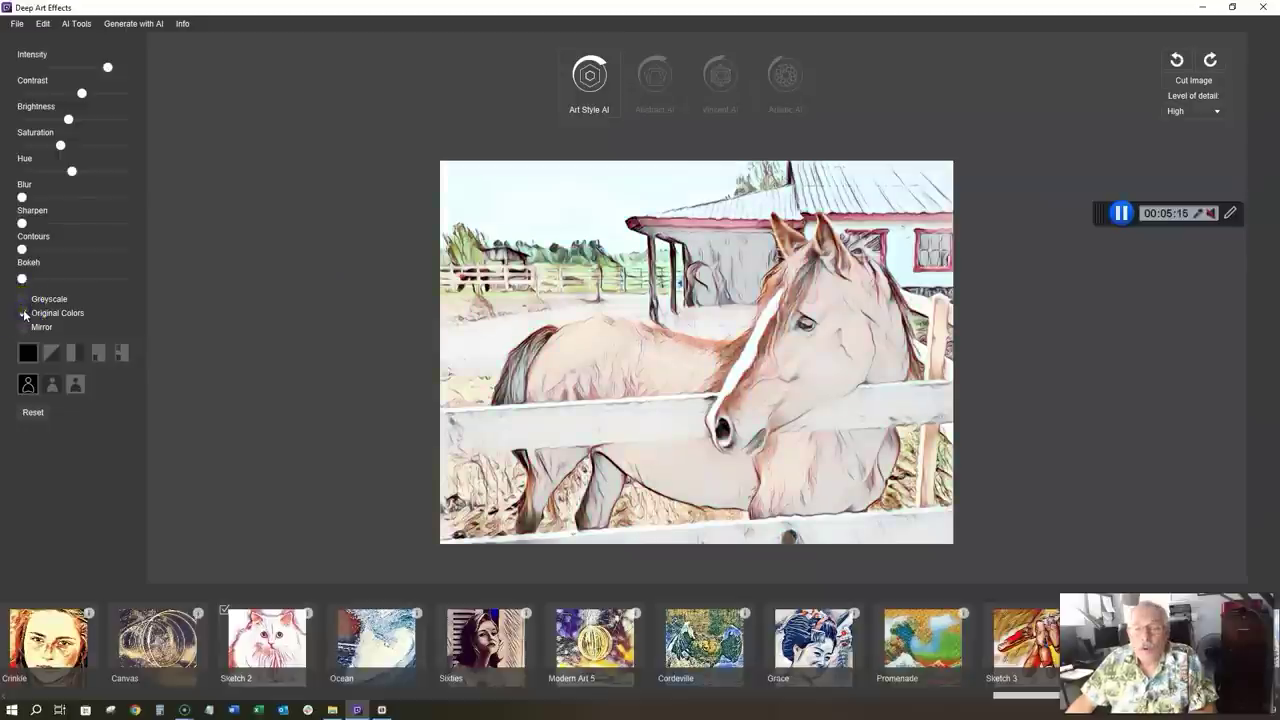
left_click(24, 314)
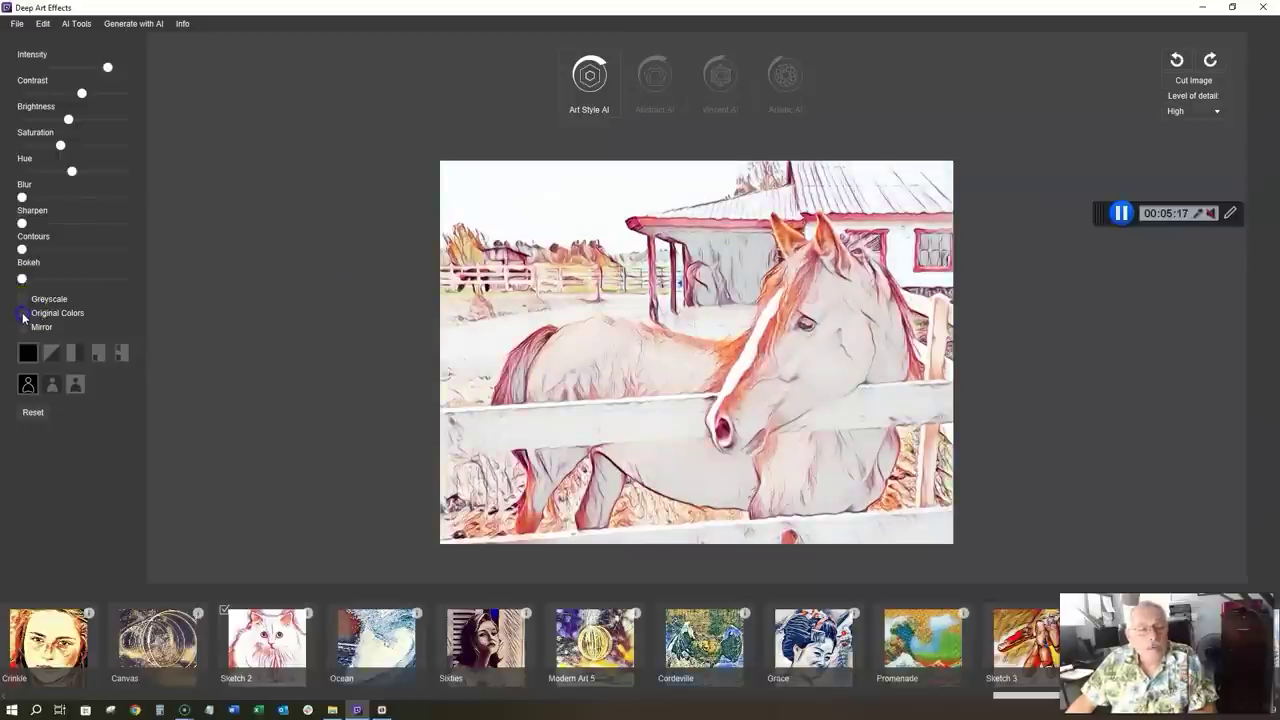
left_click(24, 314)
mouse_move(107, 67)
left_mouse_down()
mouse_move(126, 65)
mouse_move(57, 69)
mouse_move(149, 77)
left_mouse_up()
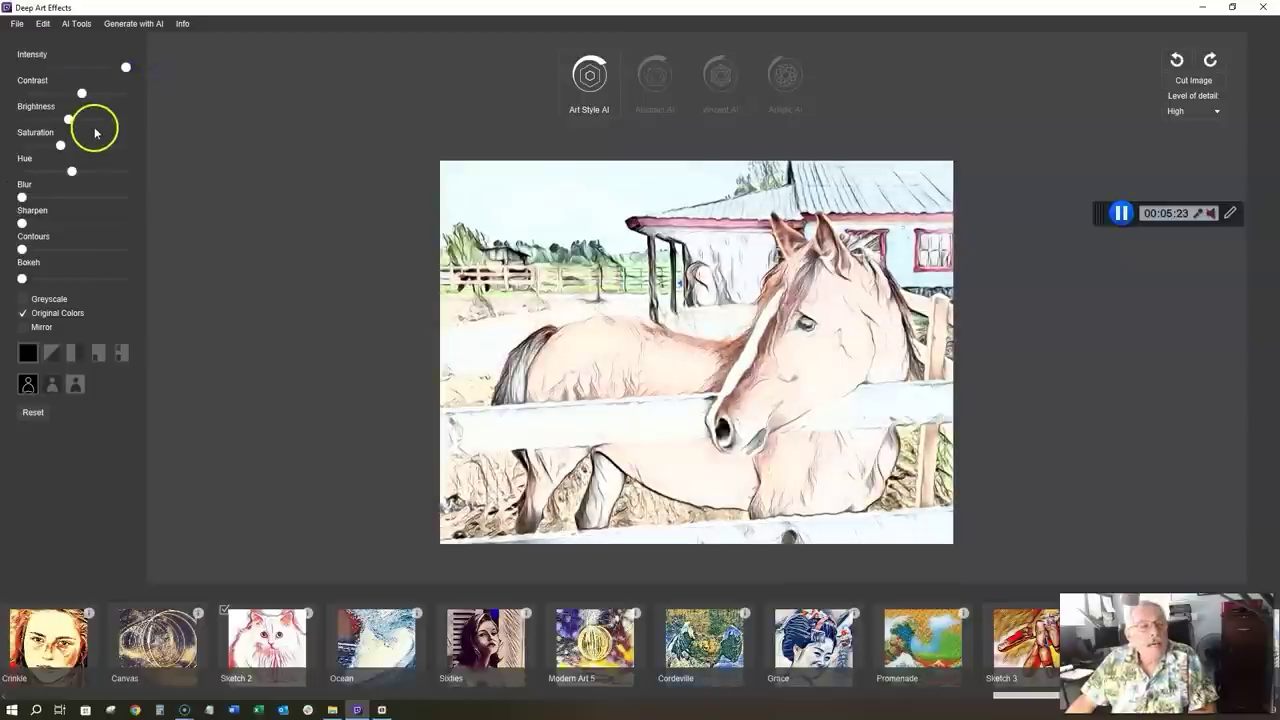
Try minimum saturation and mirroring on the horse picture, reverting each one
left_click_drag(60, 145, 22, 145)
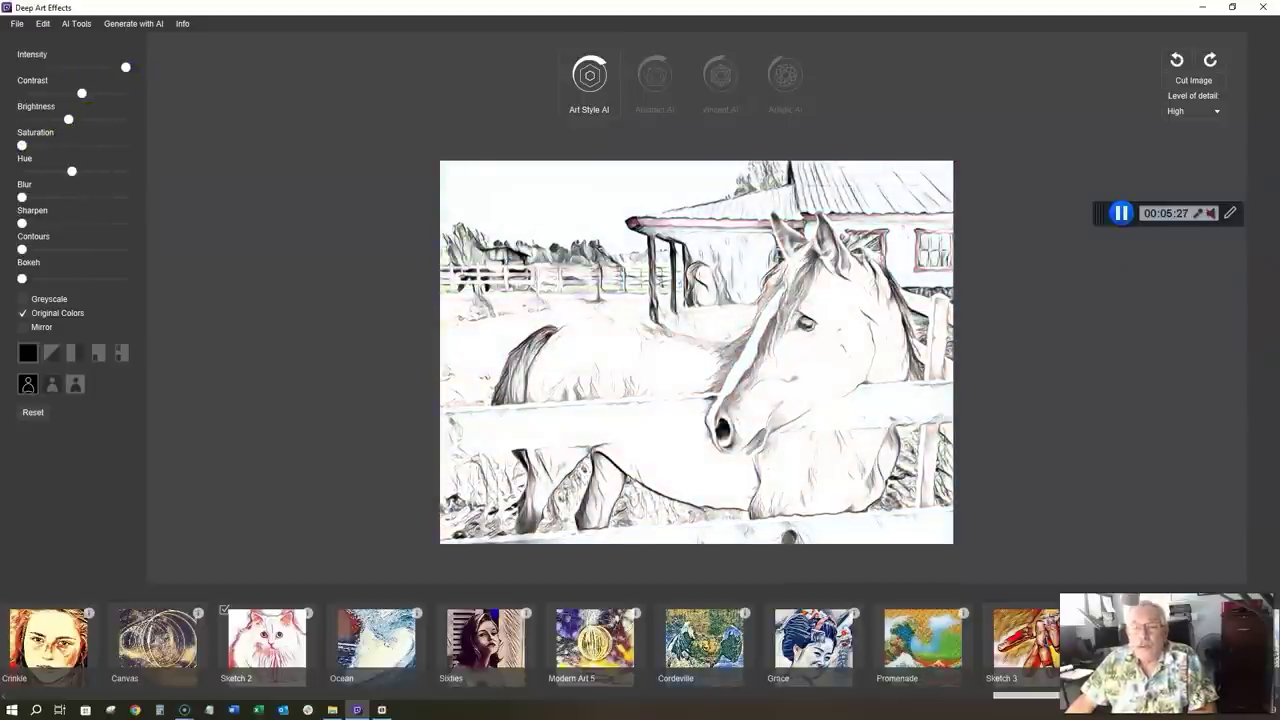
left_click_drag(22, 145, 63, 156)
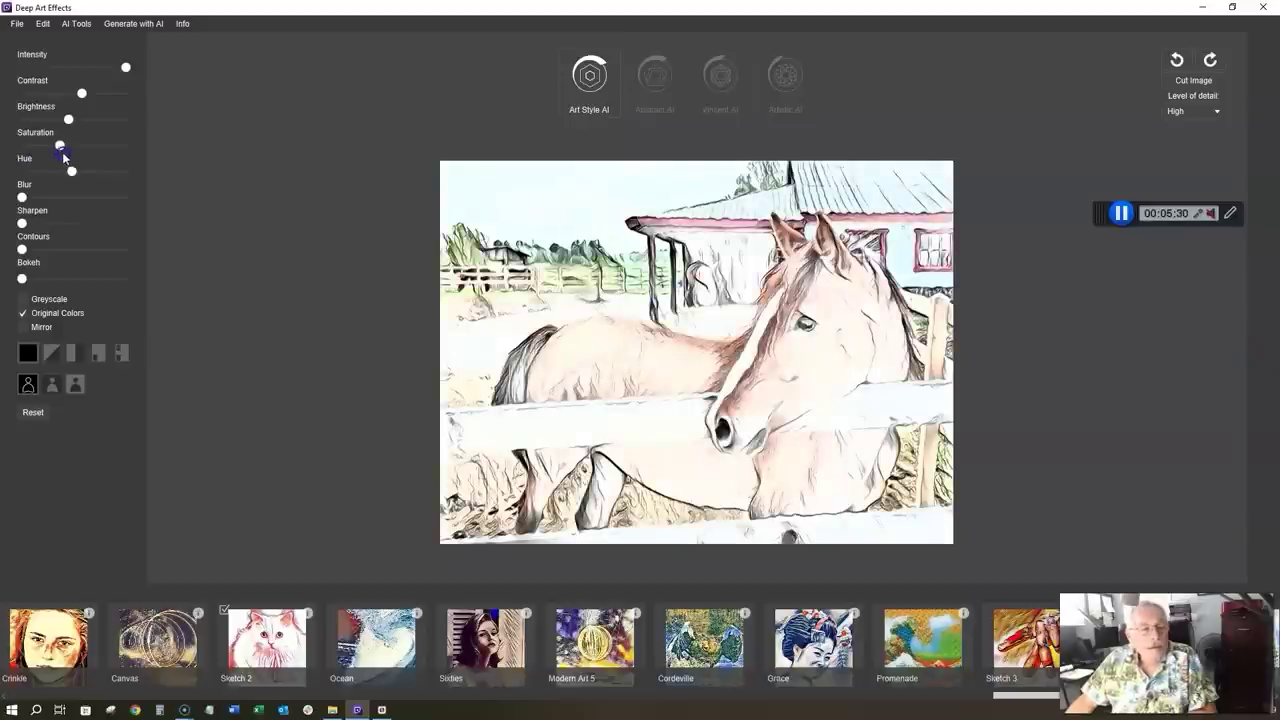
left_click(26, 328)
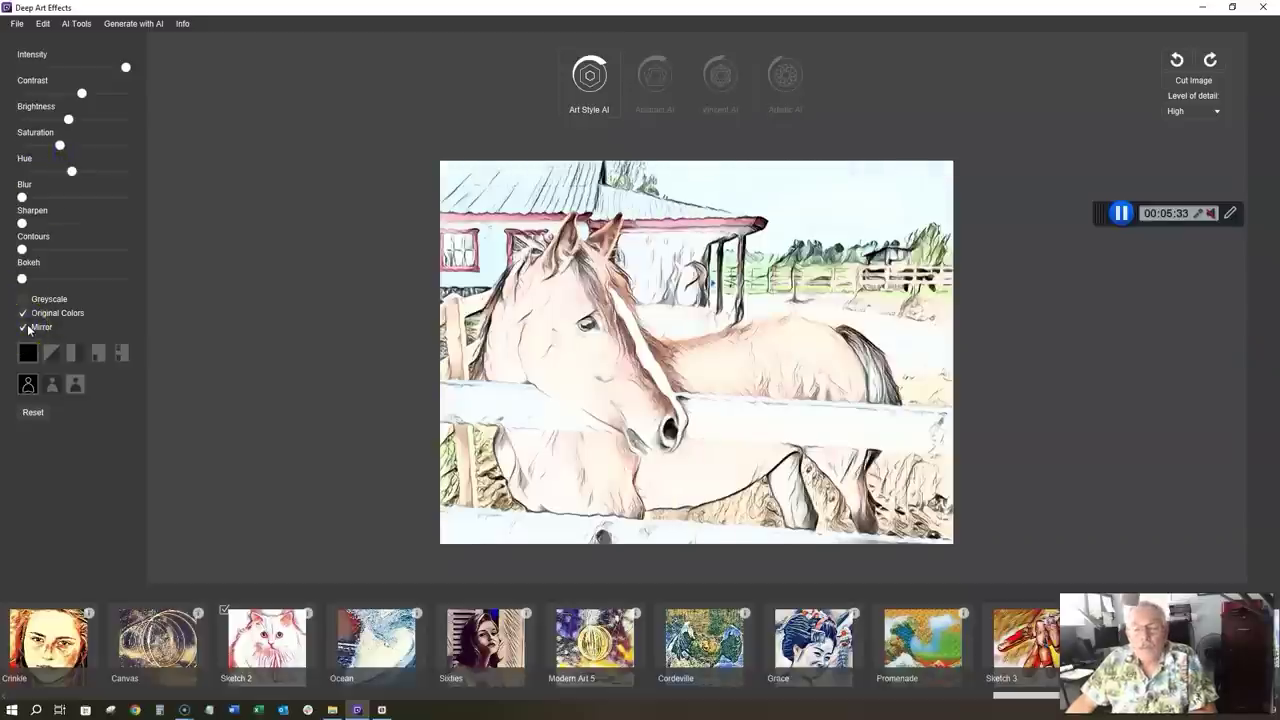
left_click(26, 328)
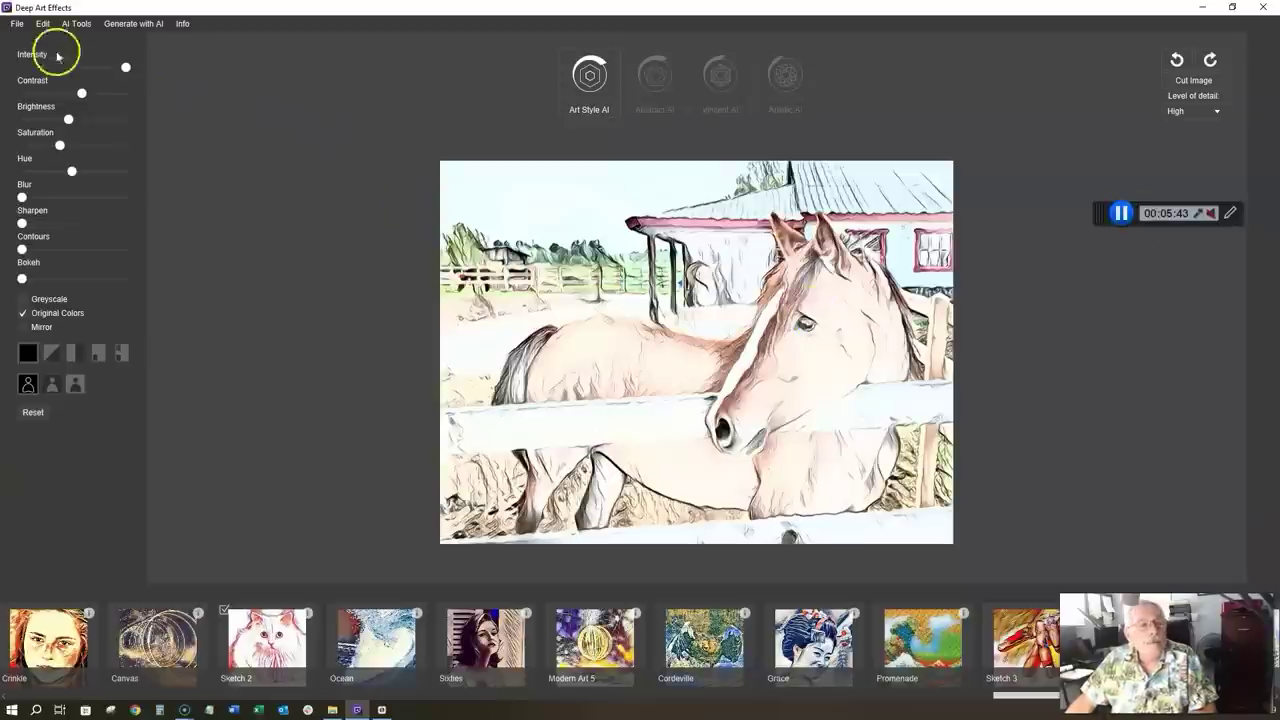
left_click(17, 24)
left_click(20, 62)
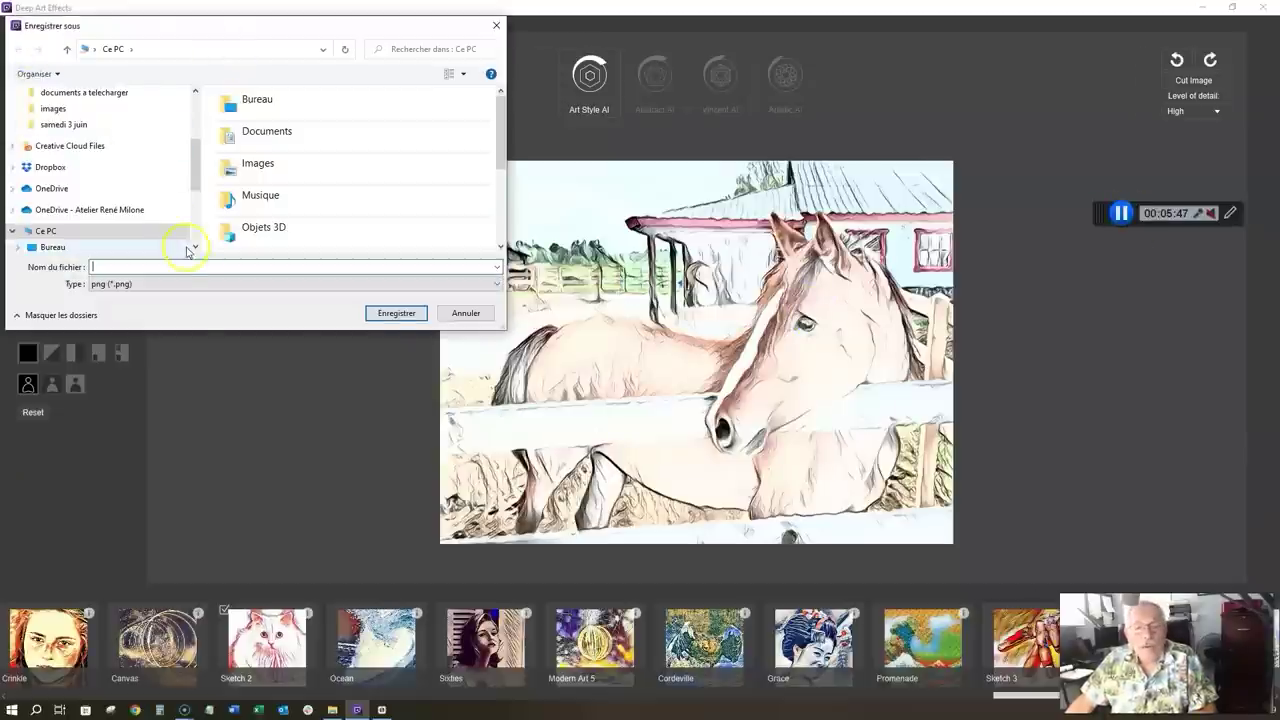
left_click(467, 314)
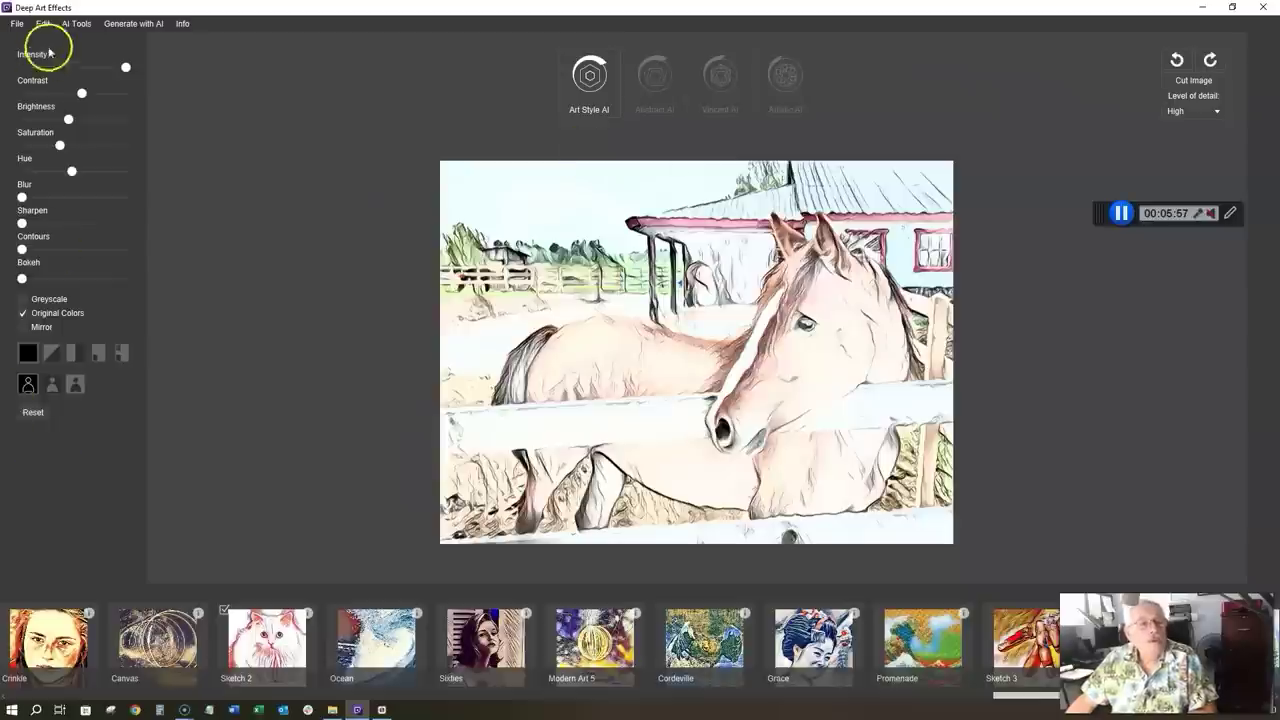
left_click(18, 24)
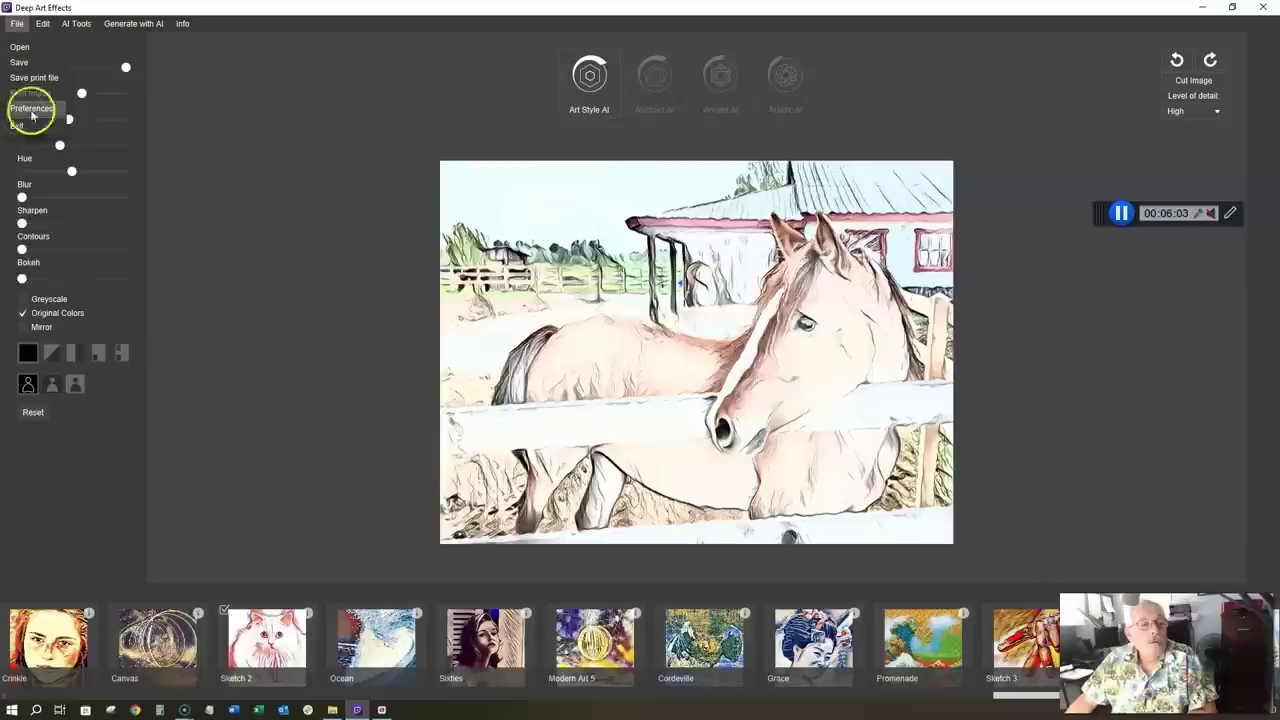
left_click(43, 23)
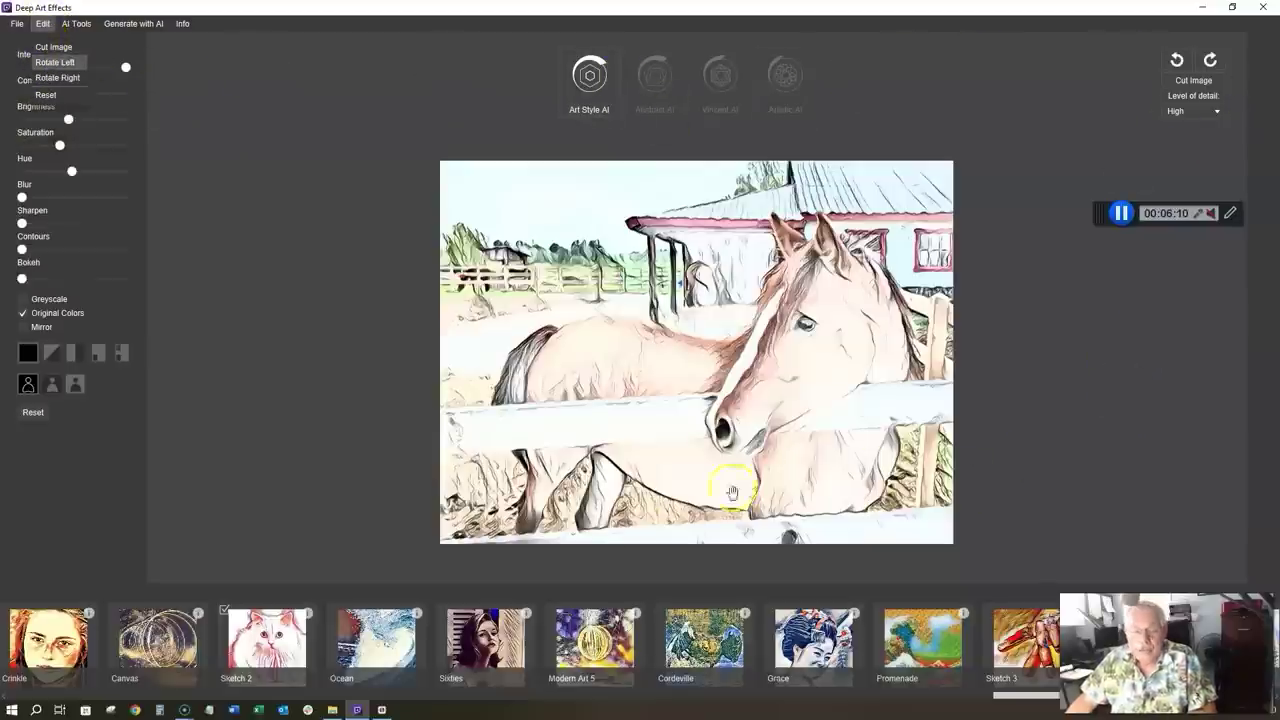
left_click(217, 420)
Start saving the horse picture and choose the images folder inside YouTube > samedi 3 juin on the DATA (D:) drive
left_click(18, 24)
left_click(21, 61)
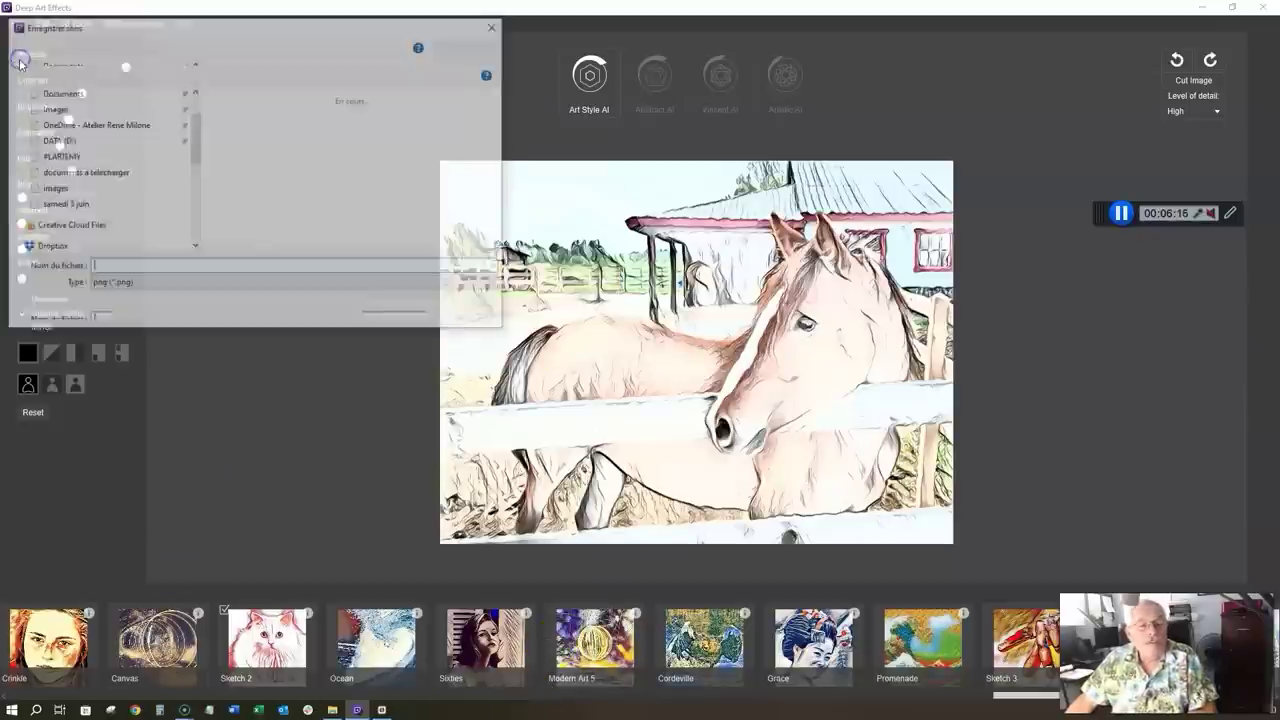
scroll(120, 166, "down", 4)
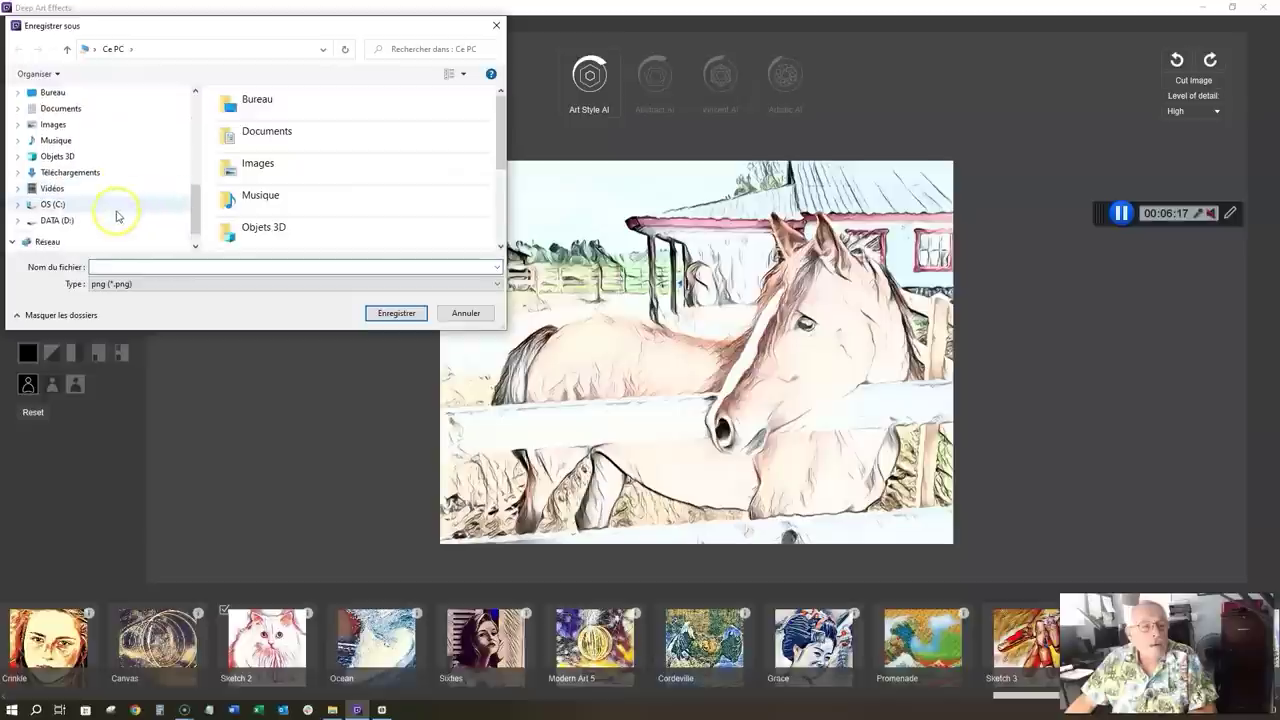
left_click(91, 190)
scroll(360, 210, "down", 10)
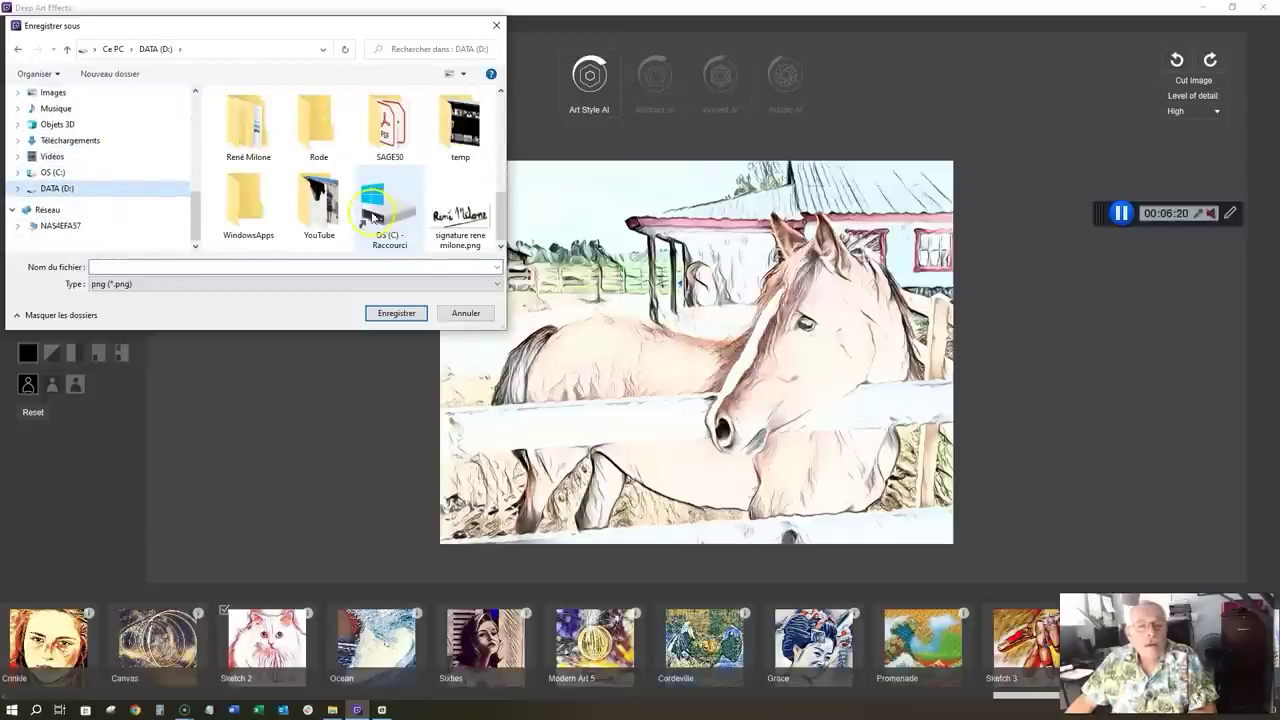
double_click(319, 205)
double_click(243, 105)
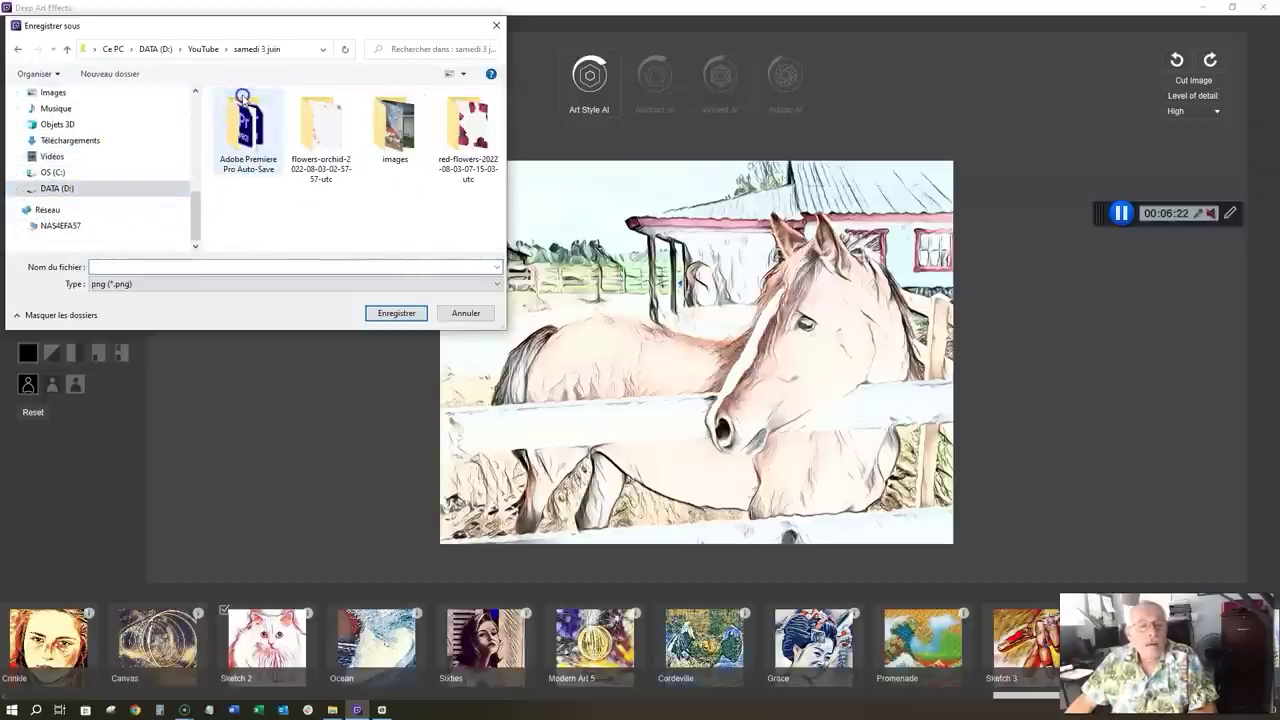
double_click(380, 140)
Name the picture file 1, choose its file type, and save it
left_click(190, 267)
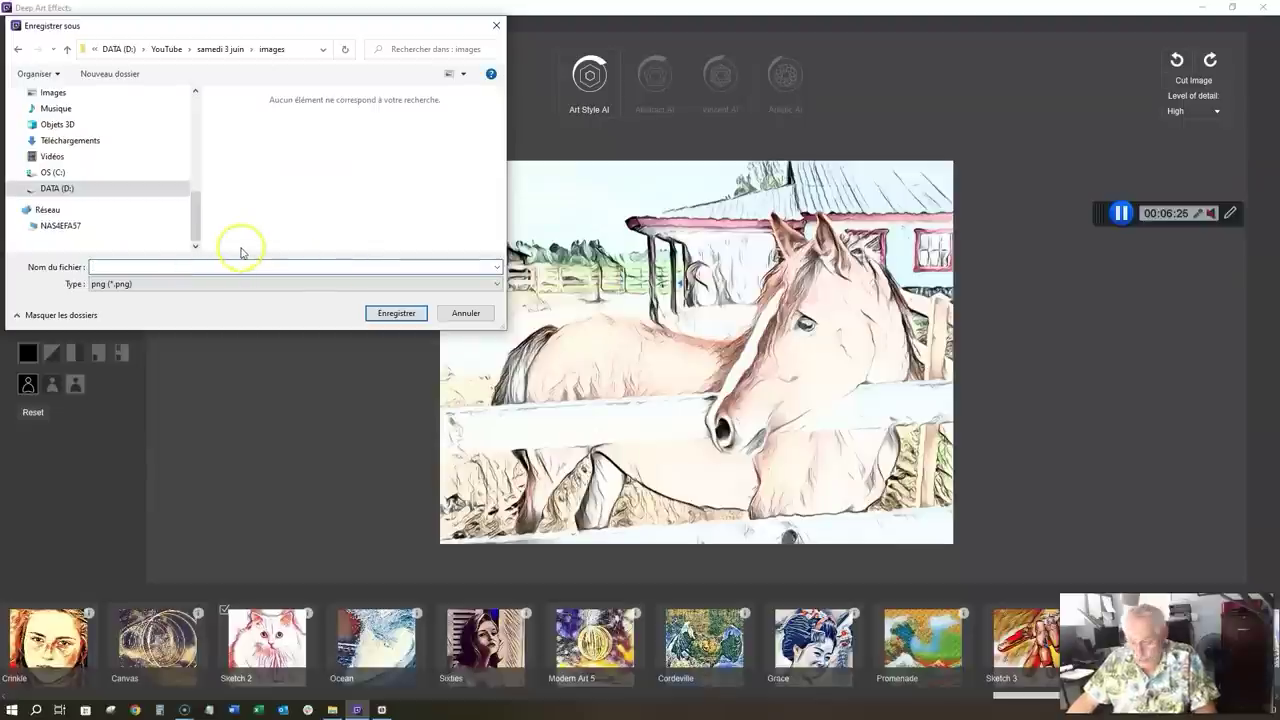
left_click(184, 283)
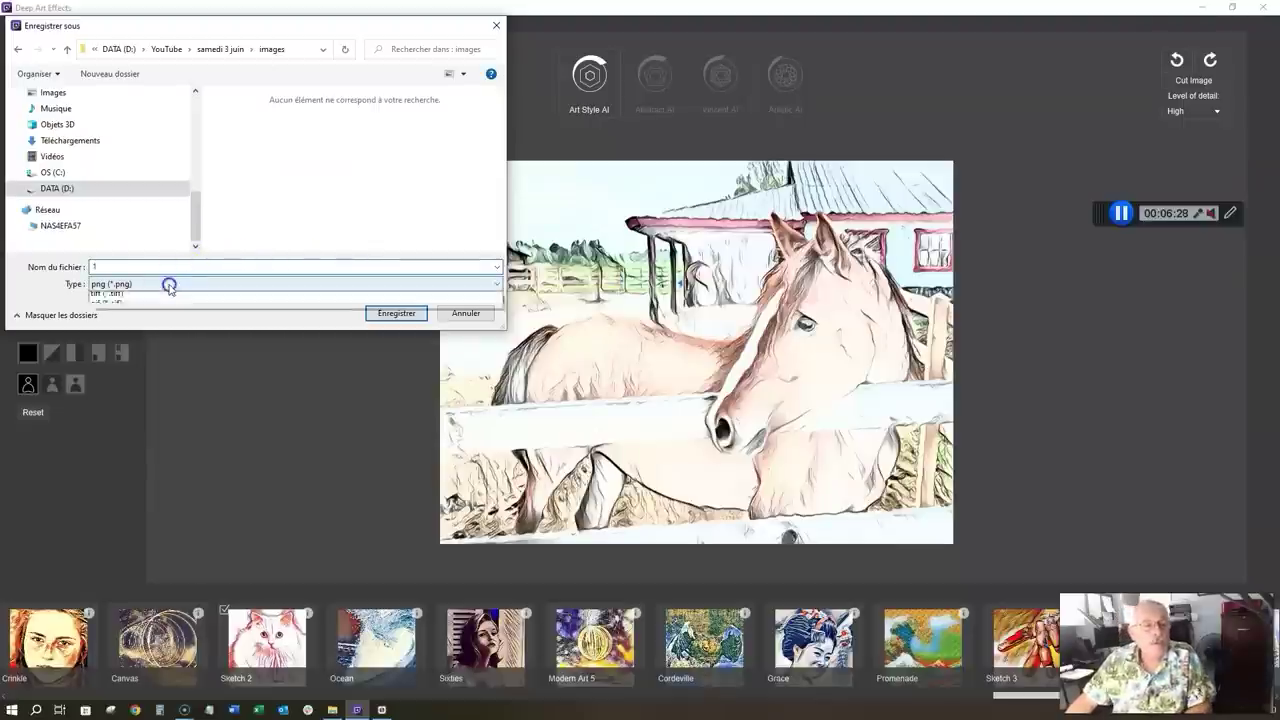
left_click(148, 302)
left_click(390, 313)
Load the farm photo with the silos and crop off the strip along its right edge
left_click_drag(674, 251, 642, 254)
left_click(677, 286)
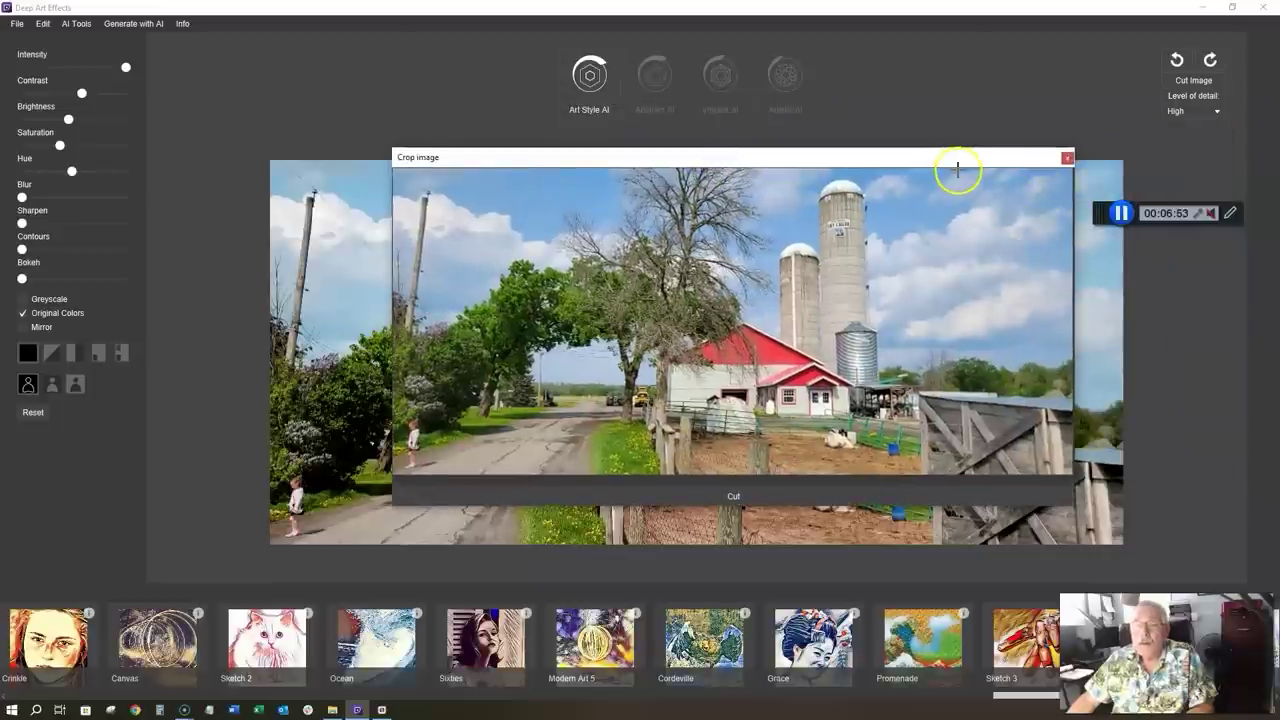
left_click_drag(950, 172, 953, 193)
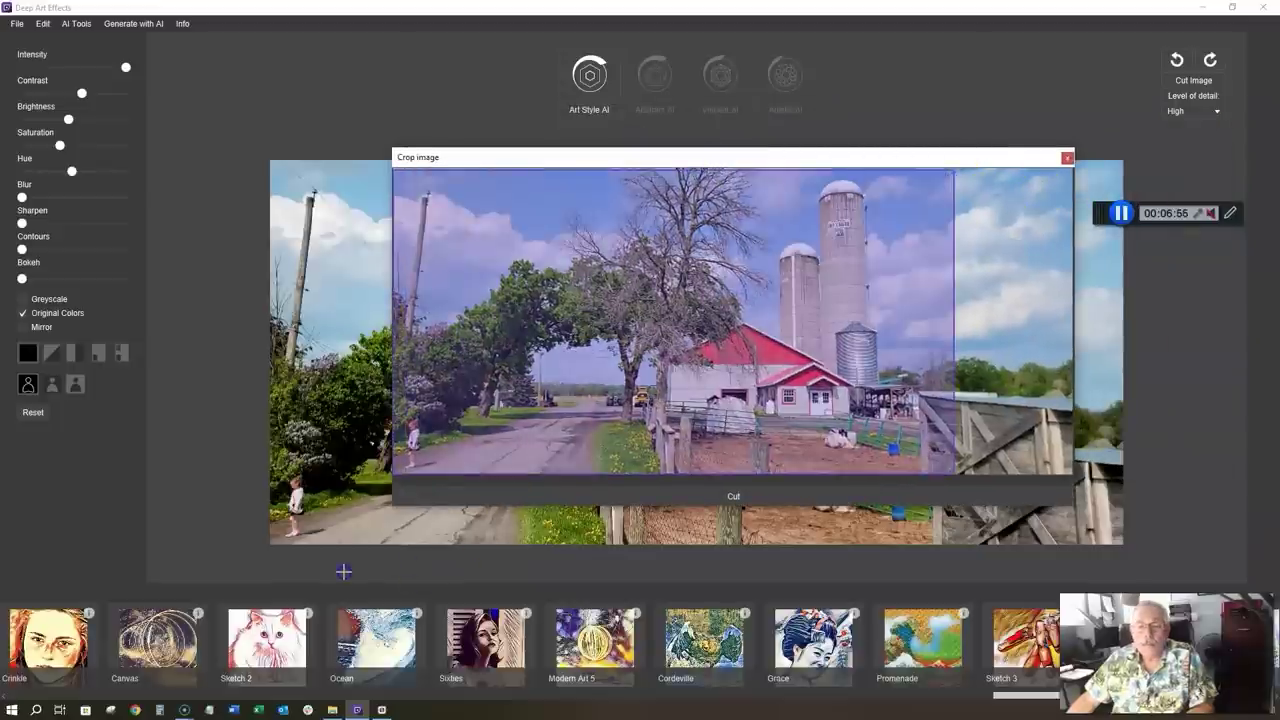
left_click(733, 494)
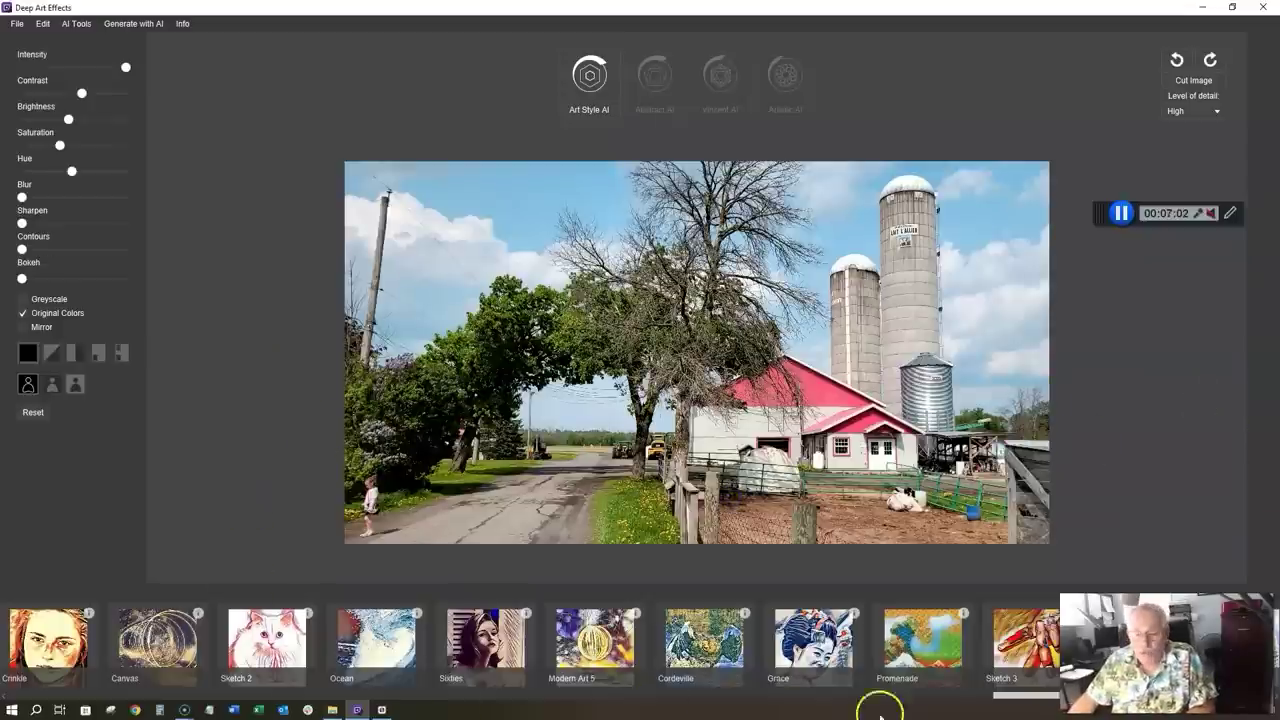
Browse the style gallery from its beginning and view the details of the Modern Art 1 and Surrealism 1 styles
left_click_drag(1040, 697, 12, 694)
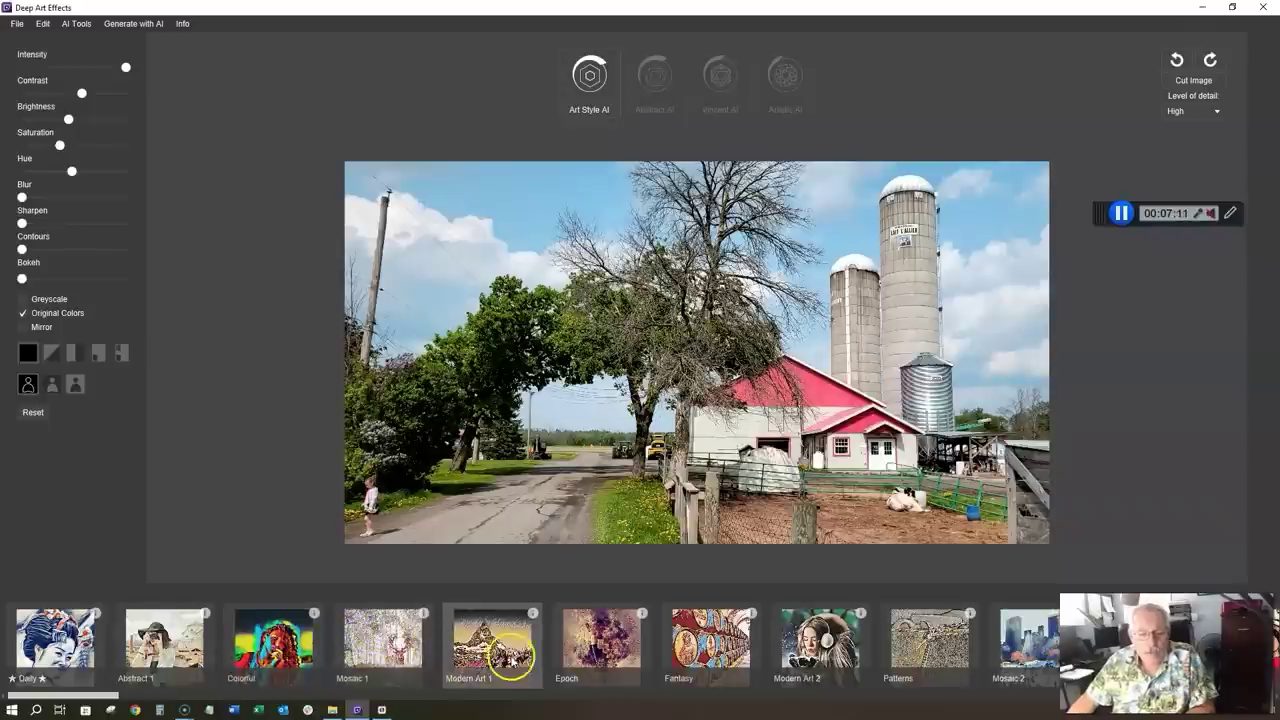
left_click(532, 615)
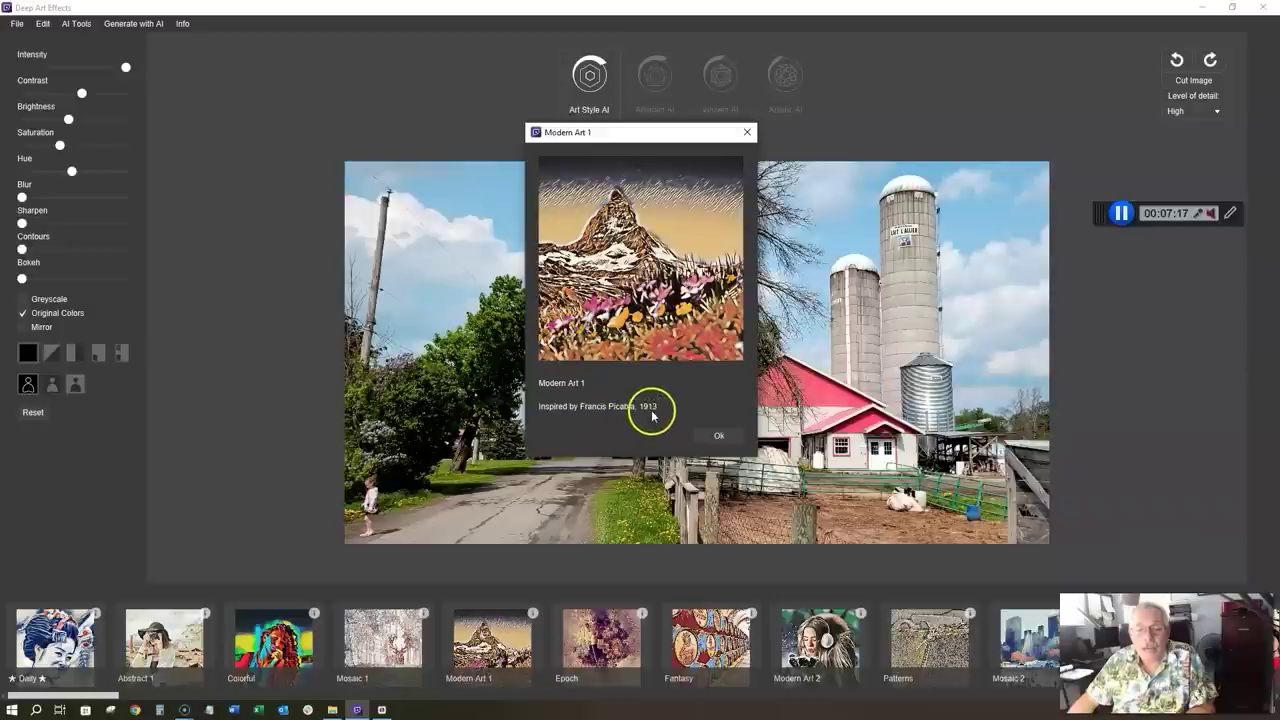
left_click(716, 436)
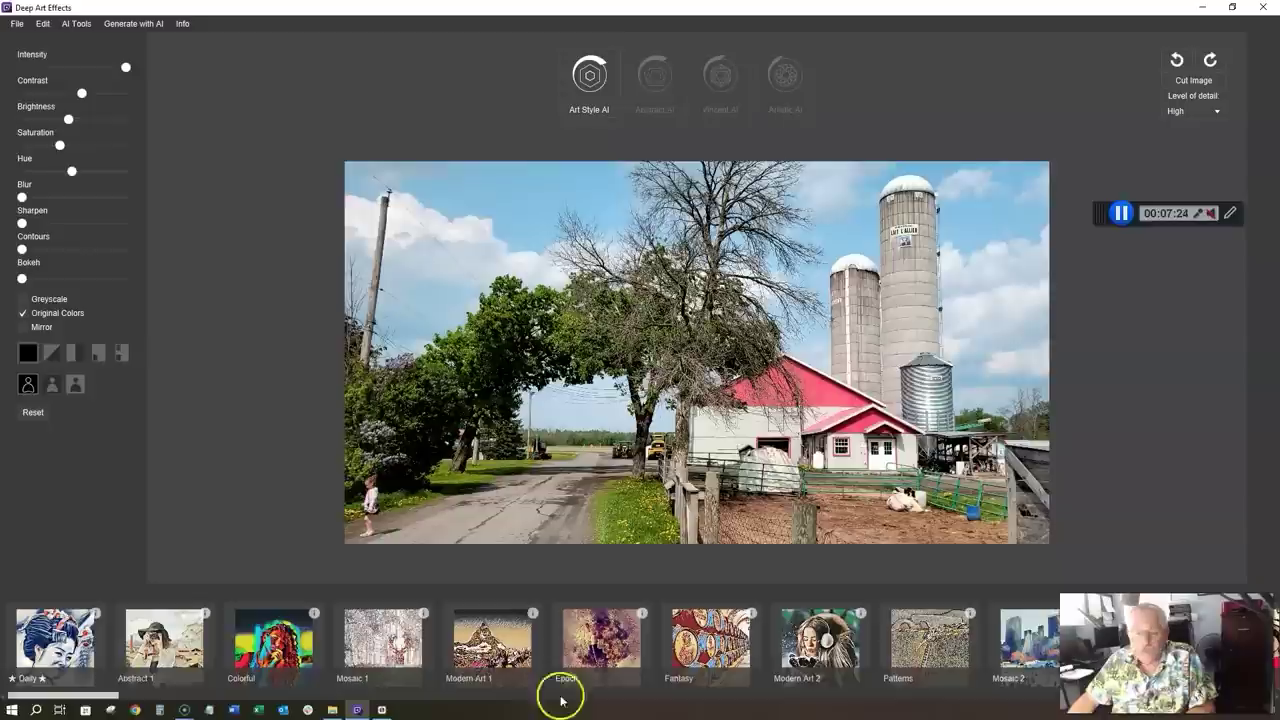
left_click_drag(108, 703, 213, 702)
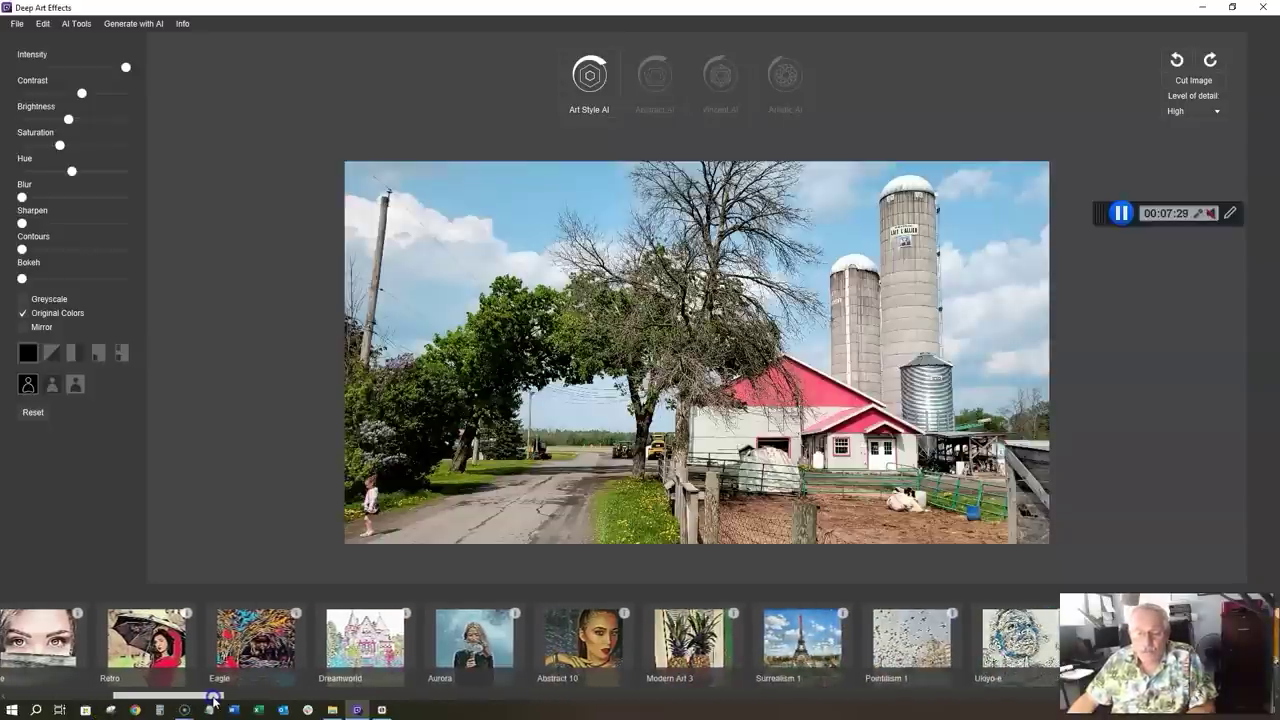
left_click(843, 613)
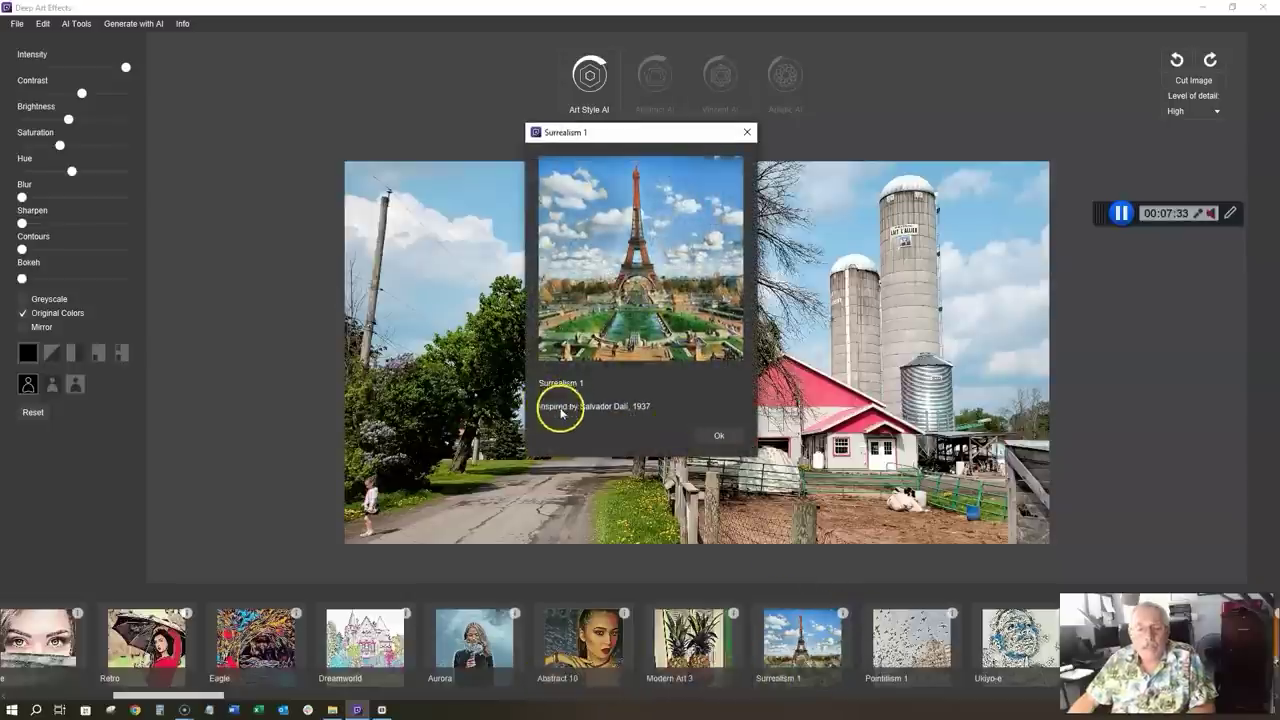
left_click(720, 437)
Apply the Surrealism 1 style to the farm photo, try the intensity adjustment, and leave it at maximum
left_click(806, 630)
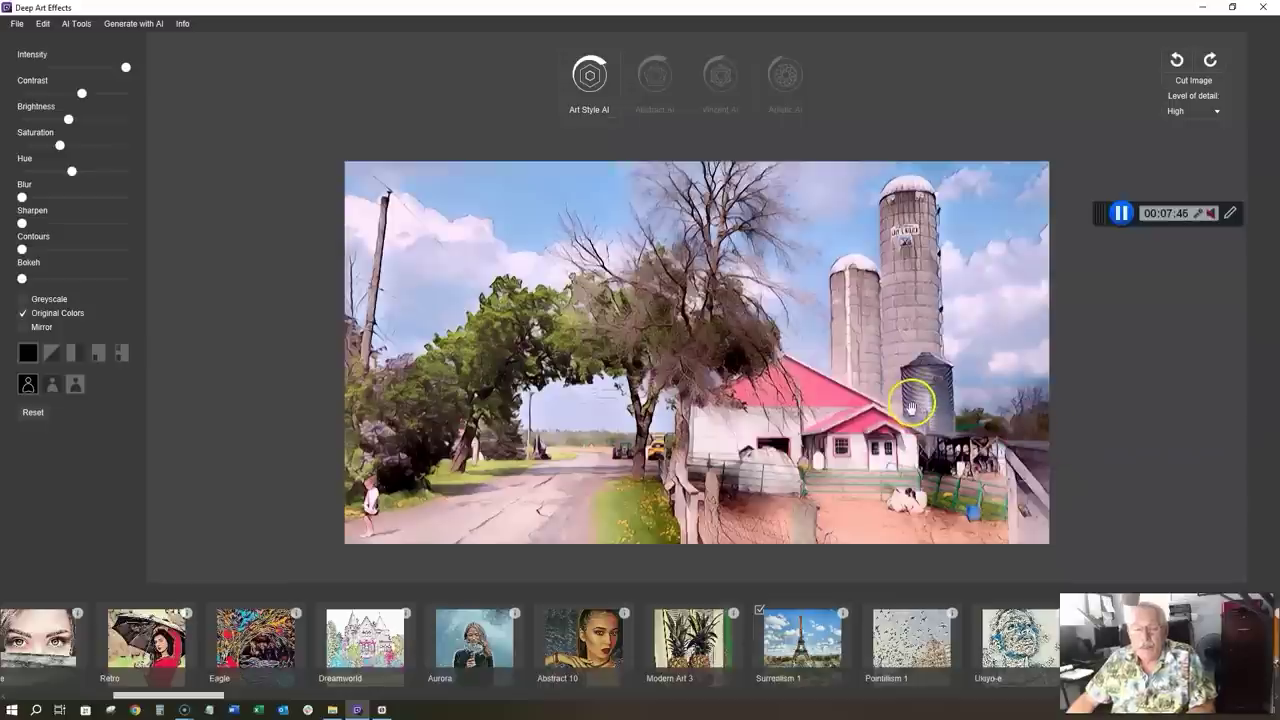
left_click_drag(110, 70, 187, 62)
left_click(146, 63)
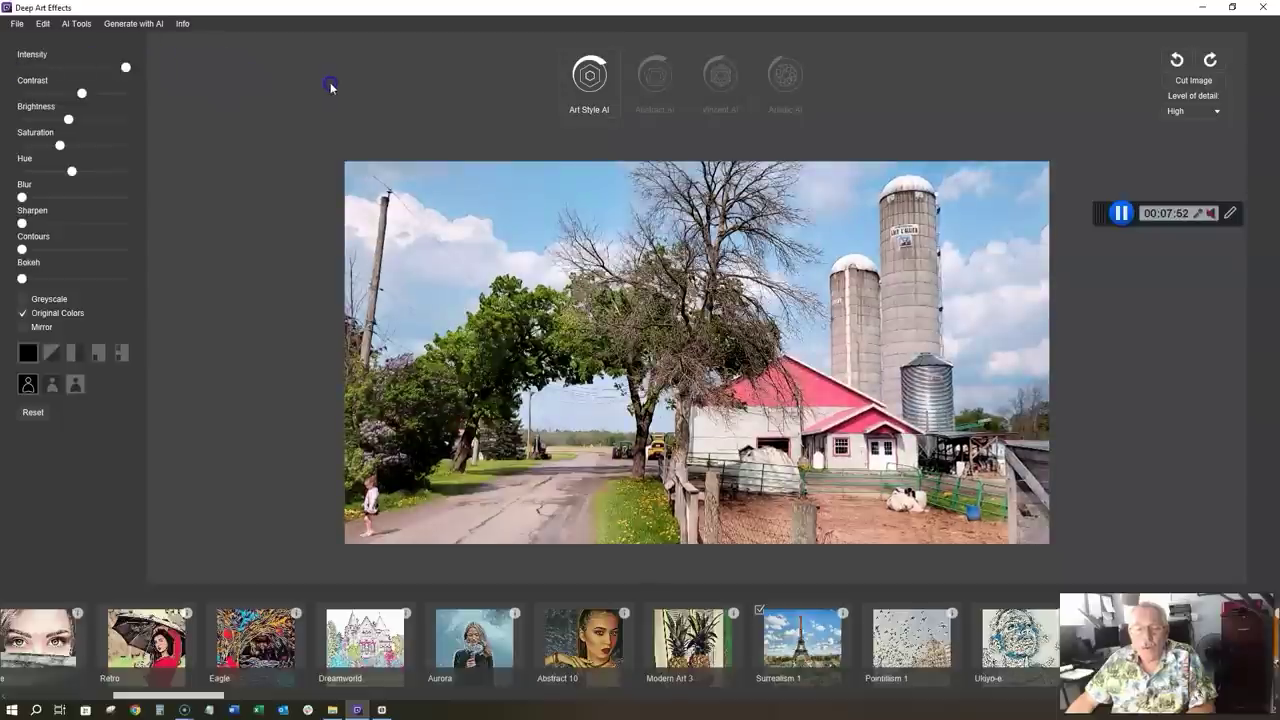
left_click(350, 252)
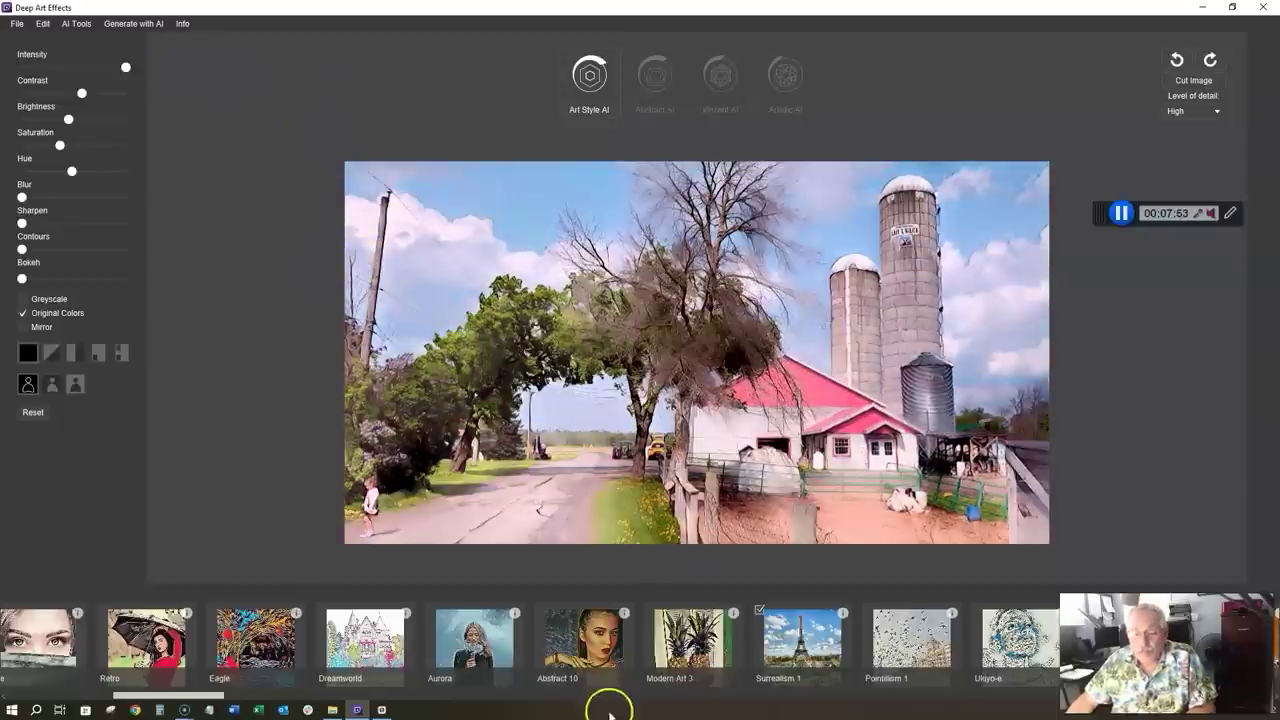
View the details of the Pointillism 1 style and apply it to the farm photo
left_click(951, 612)
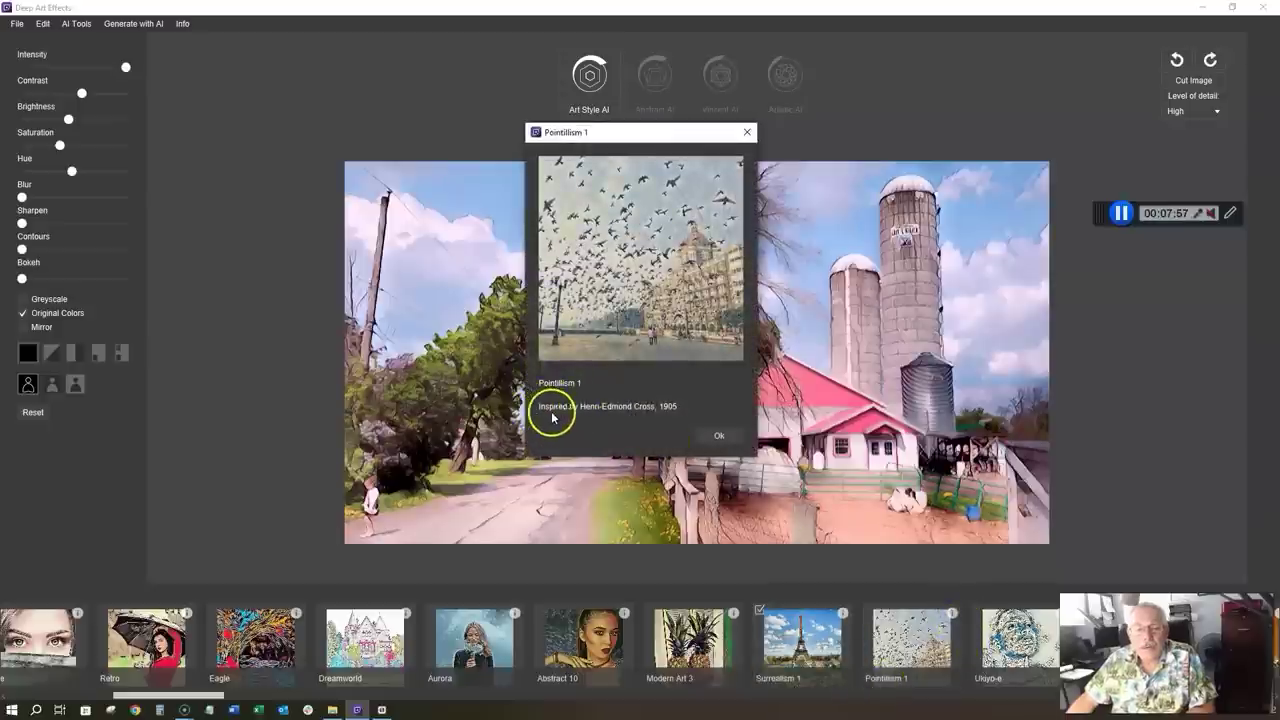
left_click(719, 435)
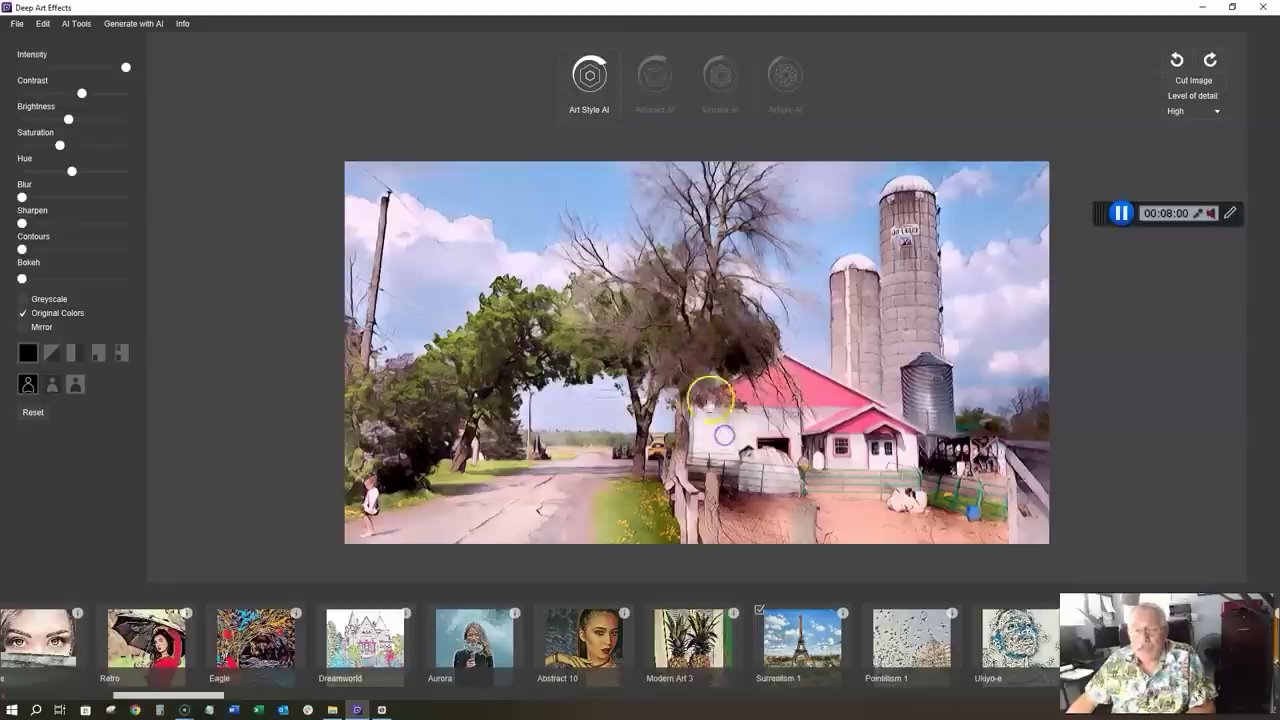
left_click(907, 652)
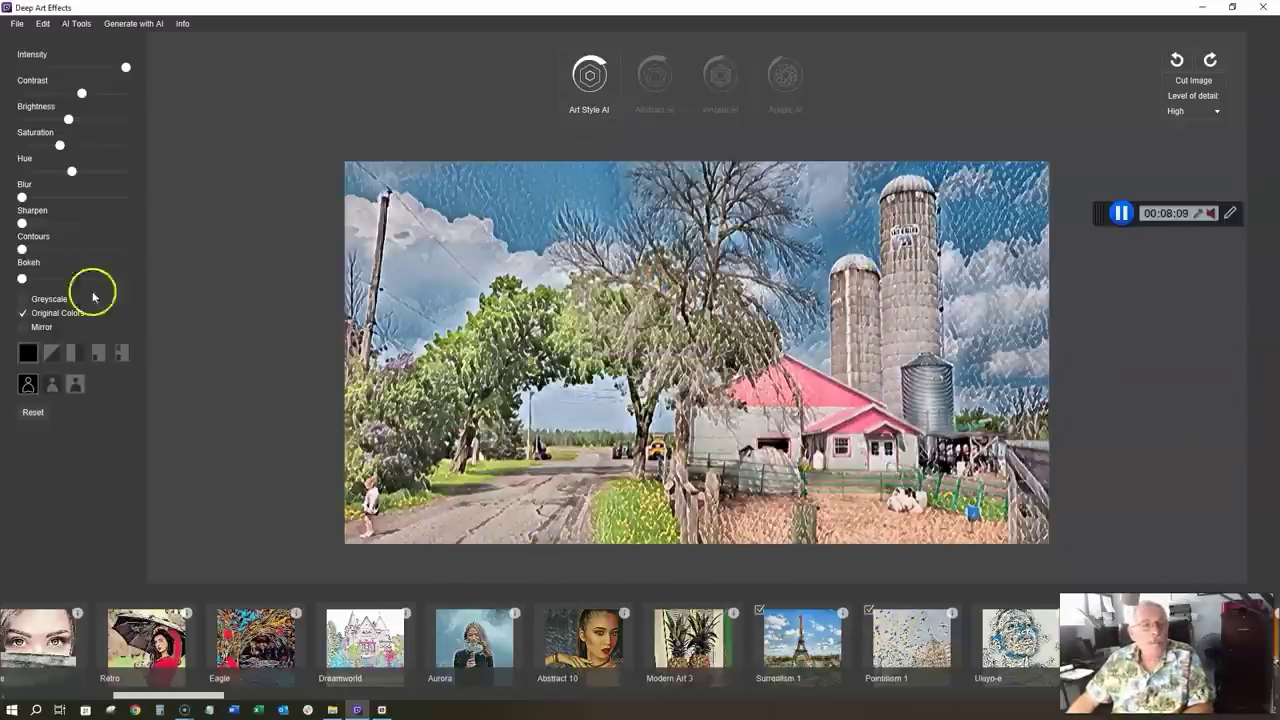
Lower the farm artwork's intensity to a little under half, reduce the contrast slightly and raise the brightness slightly
left_click_drag(125, 67, 69, 65)
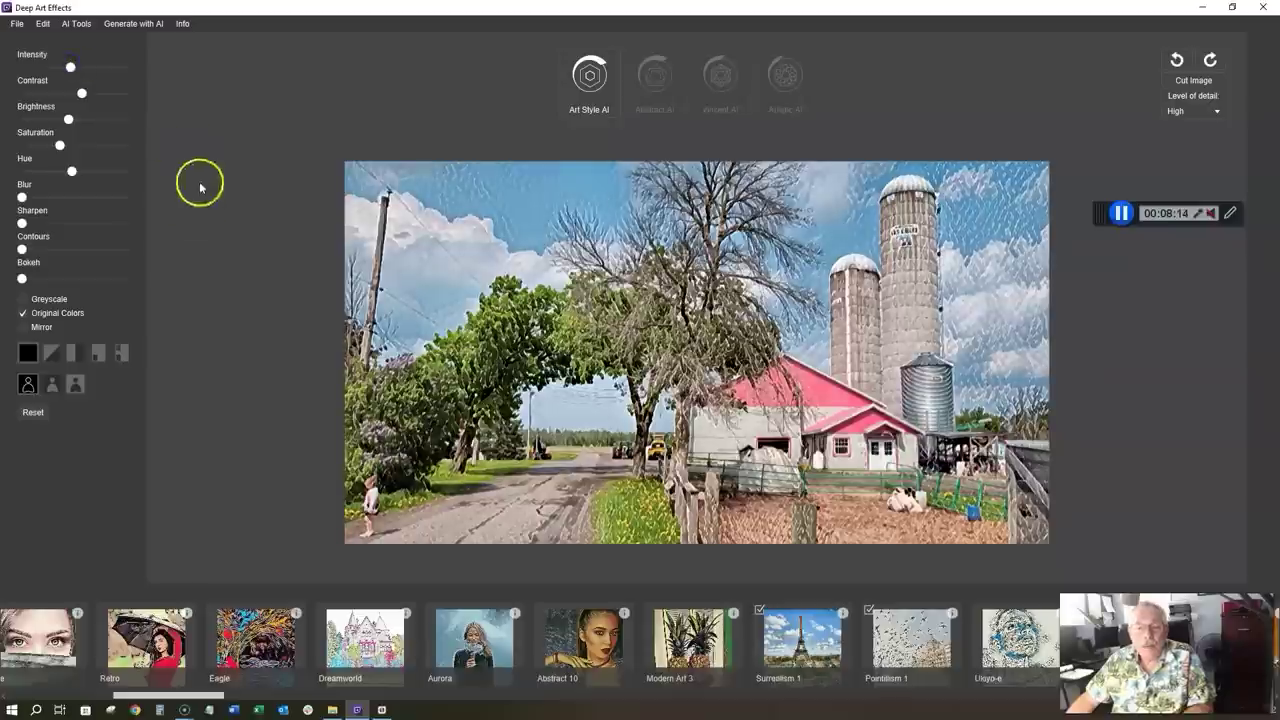
left_click_drag(78, 96, 81, 123)
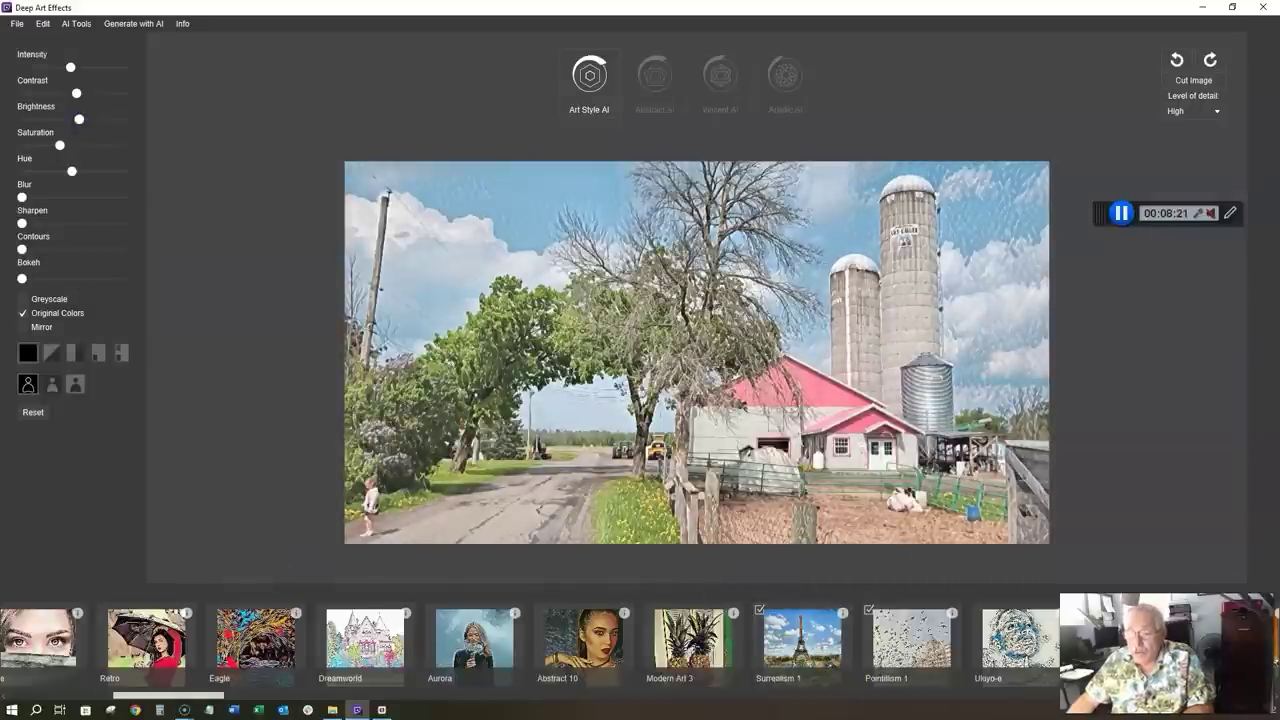
Browse further through the style gallery and view the details of the Expressionism style
left_click_drag(195, 700, 306, 708)
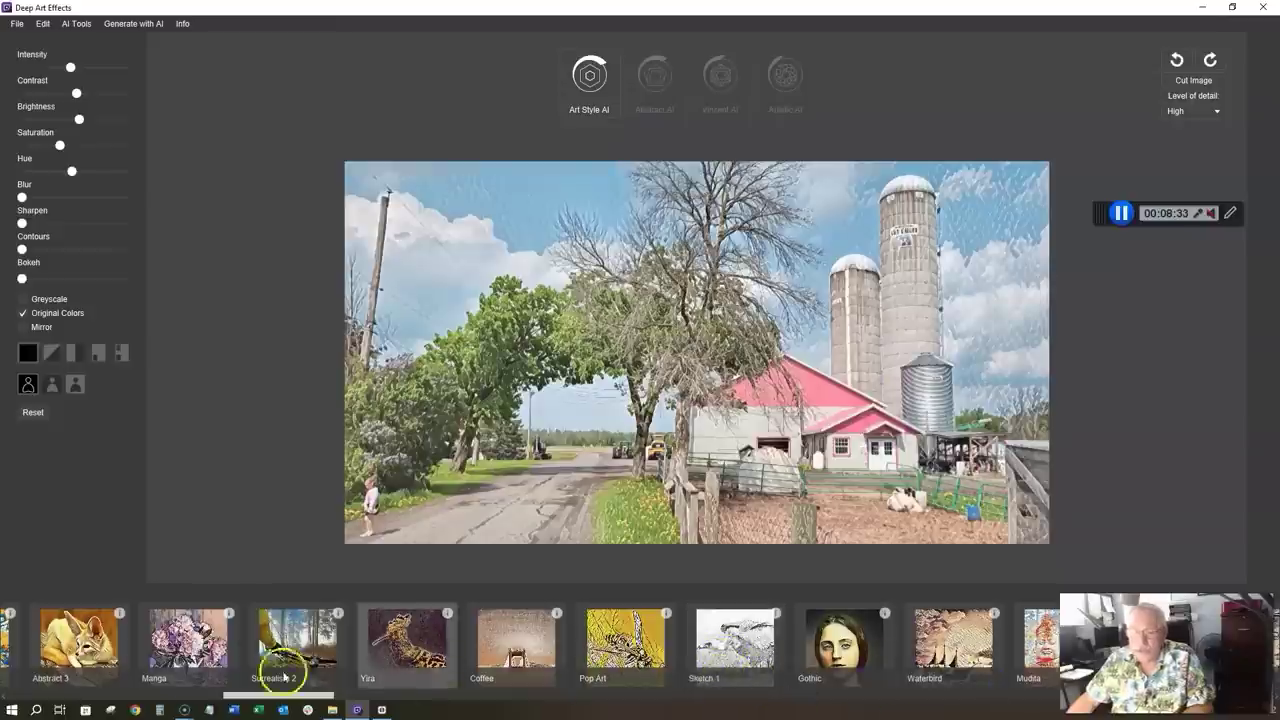
left_click_drag(233, 697, 353, 707)
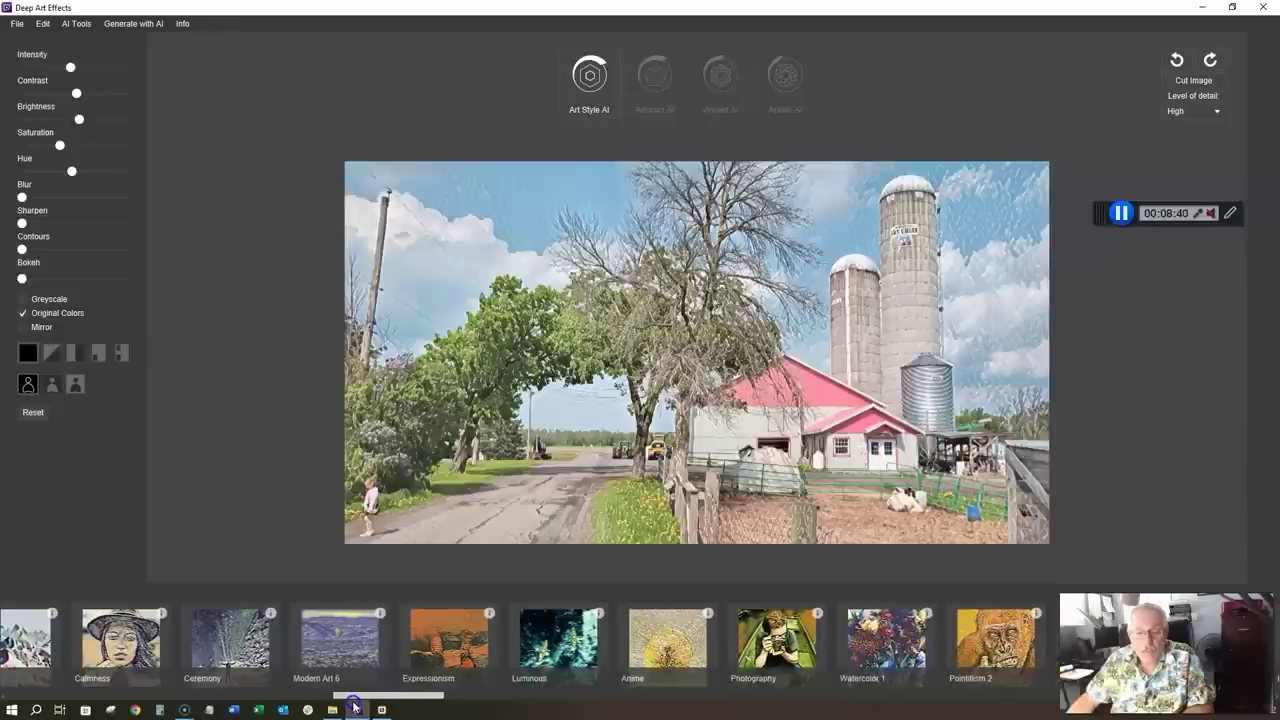
left_click(487, 615)
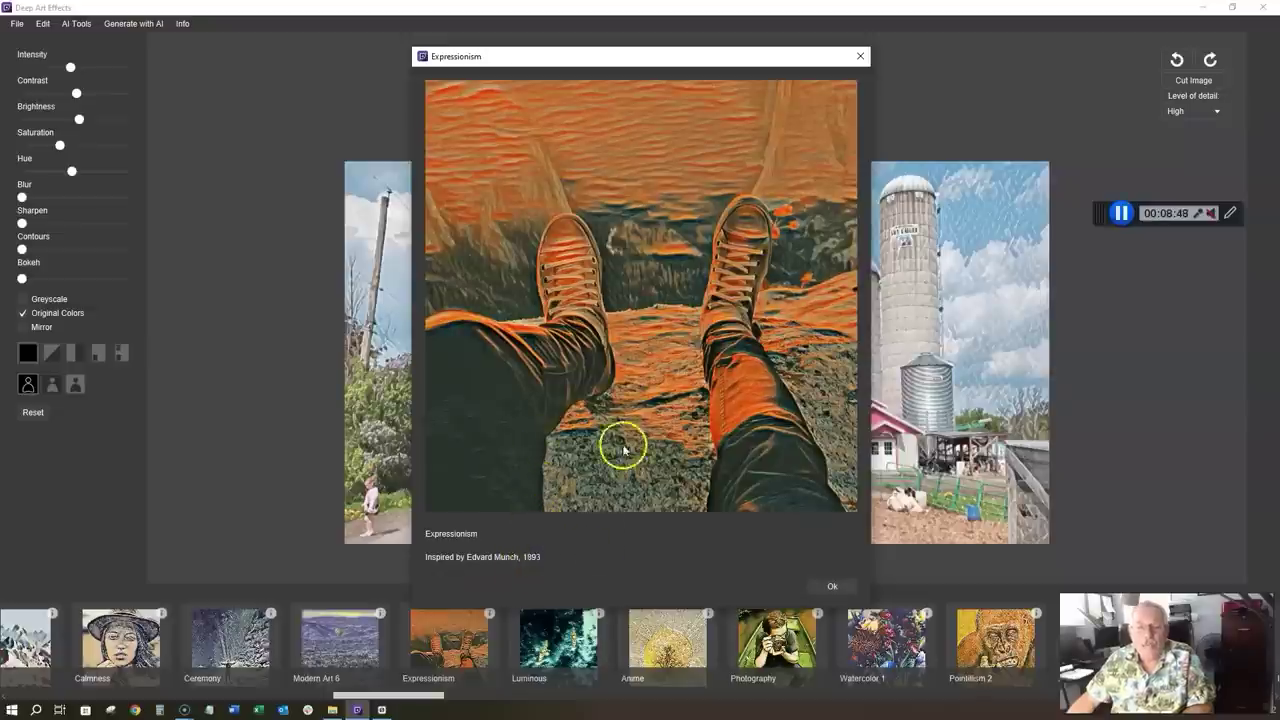
left_click(860, 56)
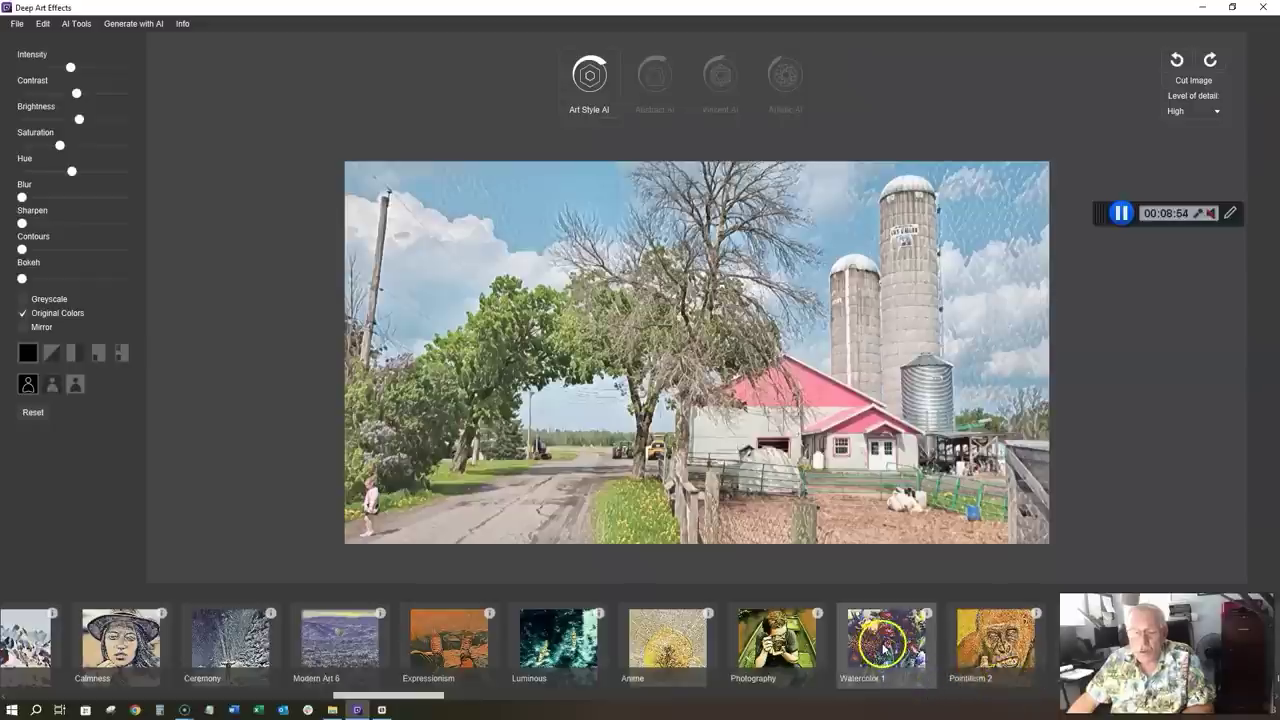
Check the Watercolor 1 style's details and apply it to the farm photo with maximum intensity and increased saturation
left_click(927, 613)
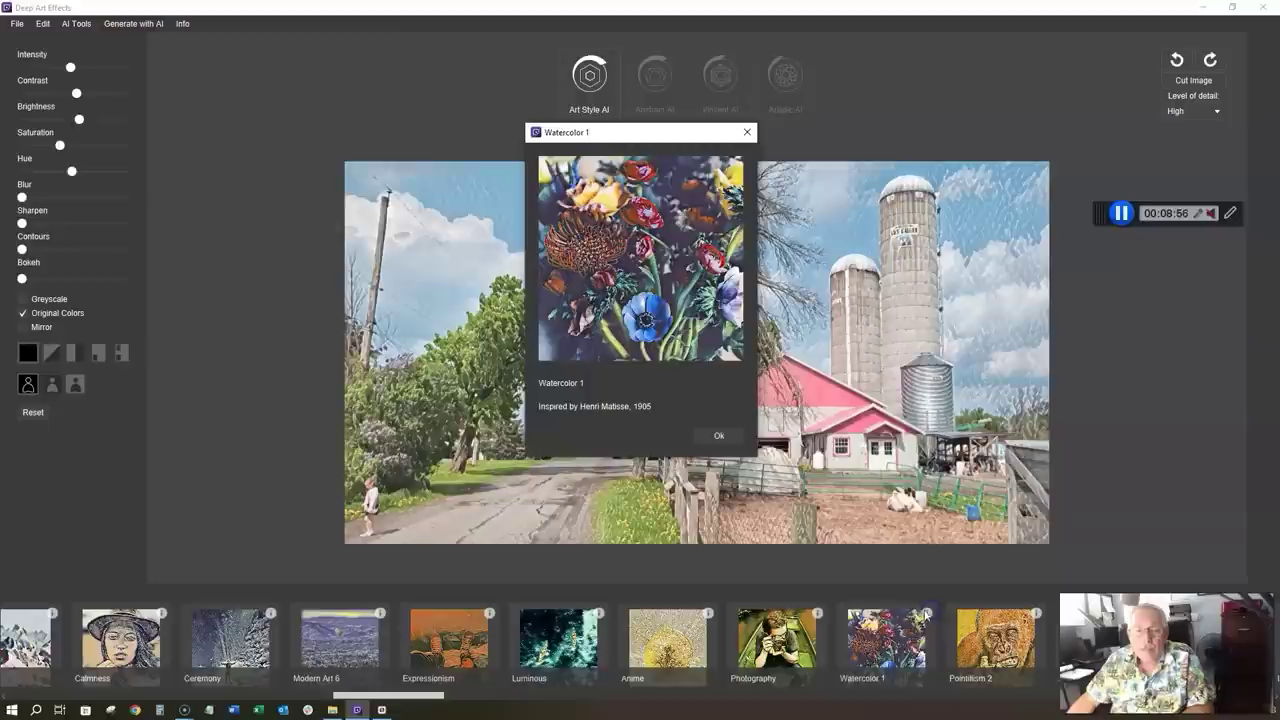
left_click(718, 435)
left_click(869, 645)
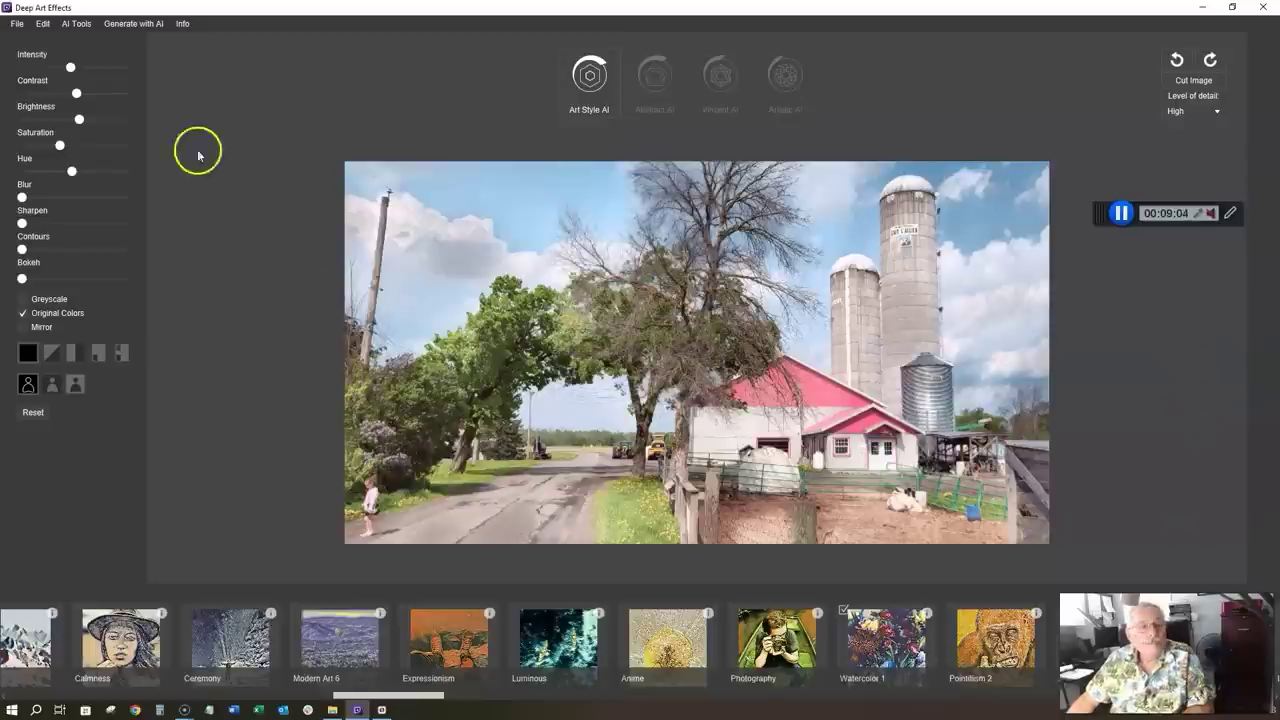
left_click_drag(70, 67, 124, 68)
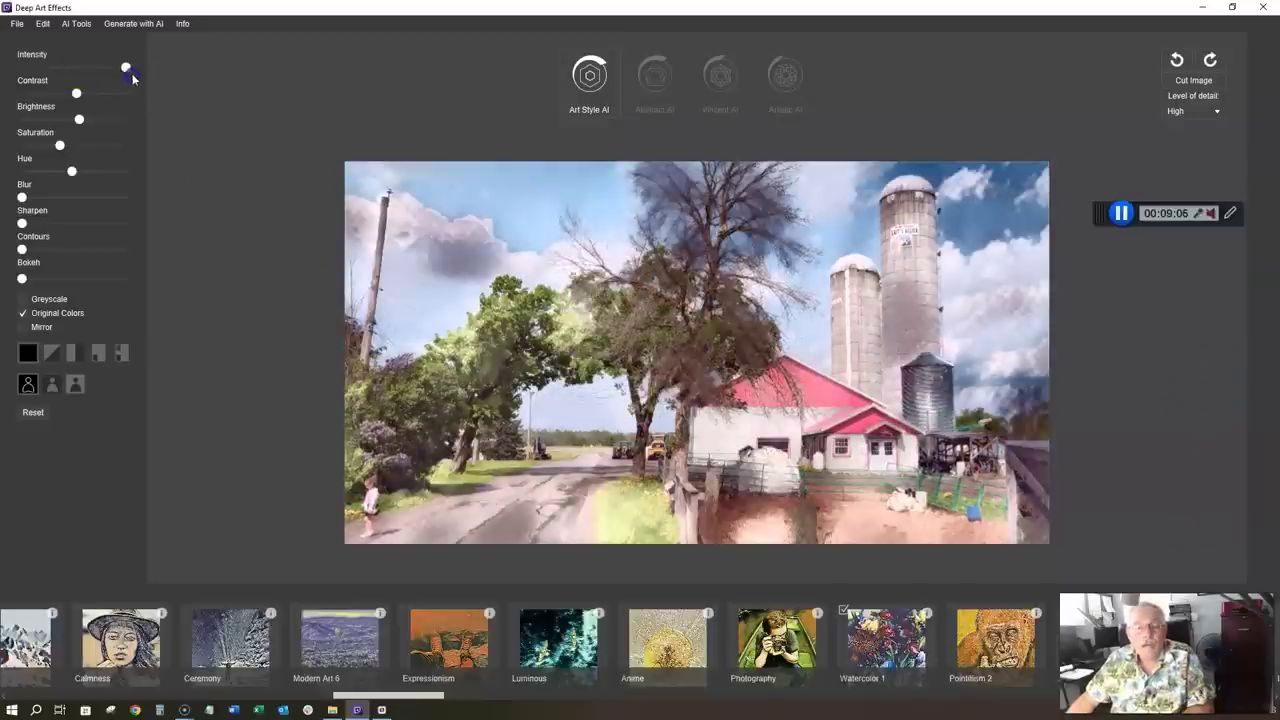
left_click_drag(62, 148, 82, 147)
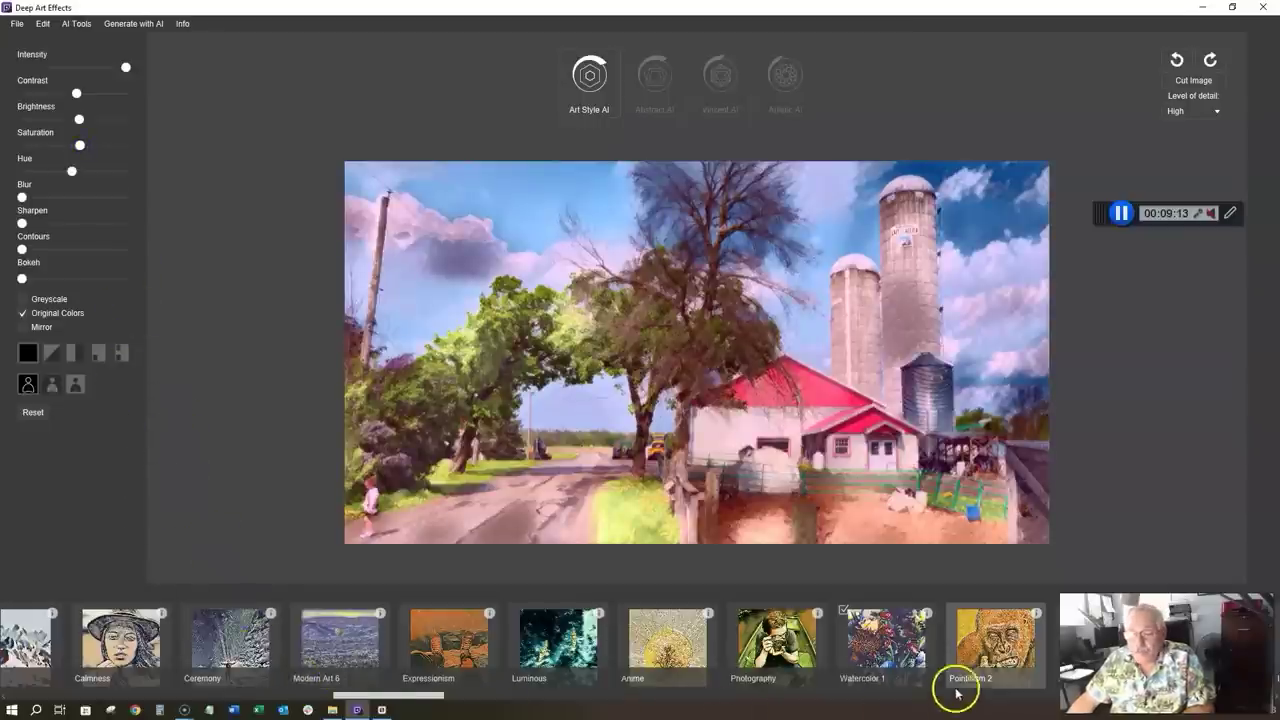
Check the Pointillism 2 style's details and apply it to the farm photo with less than half intensity and reduced saturation
left_click(1036, 613)
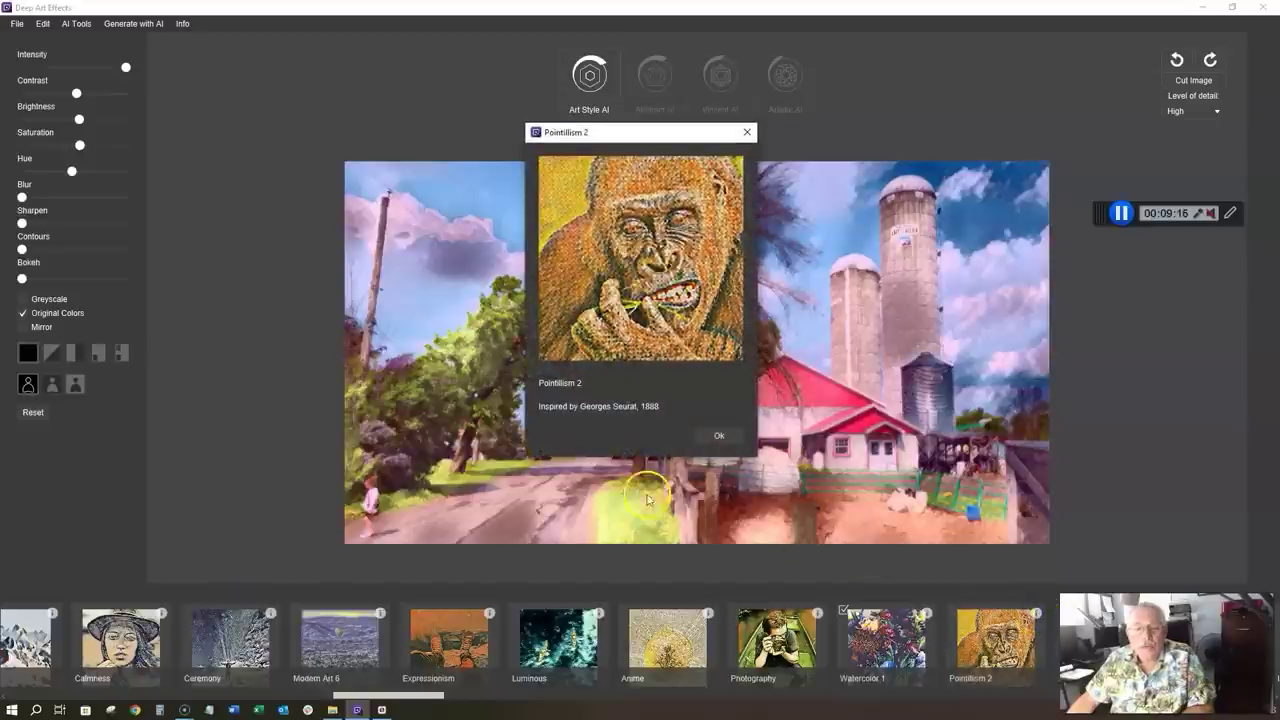
left_click(716, 436)
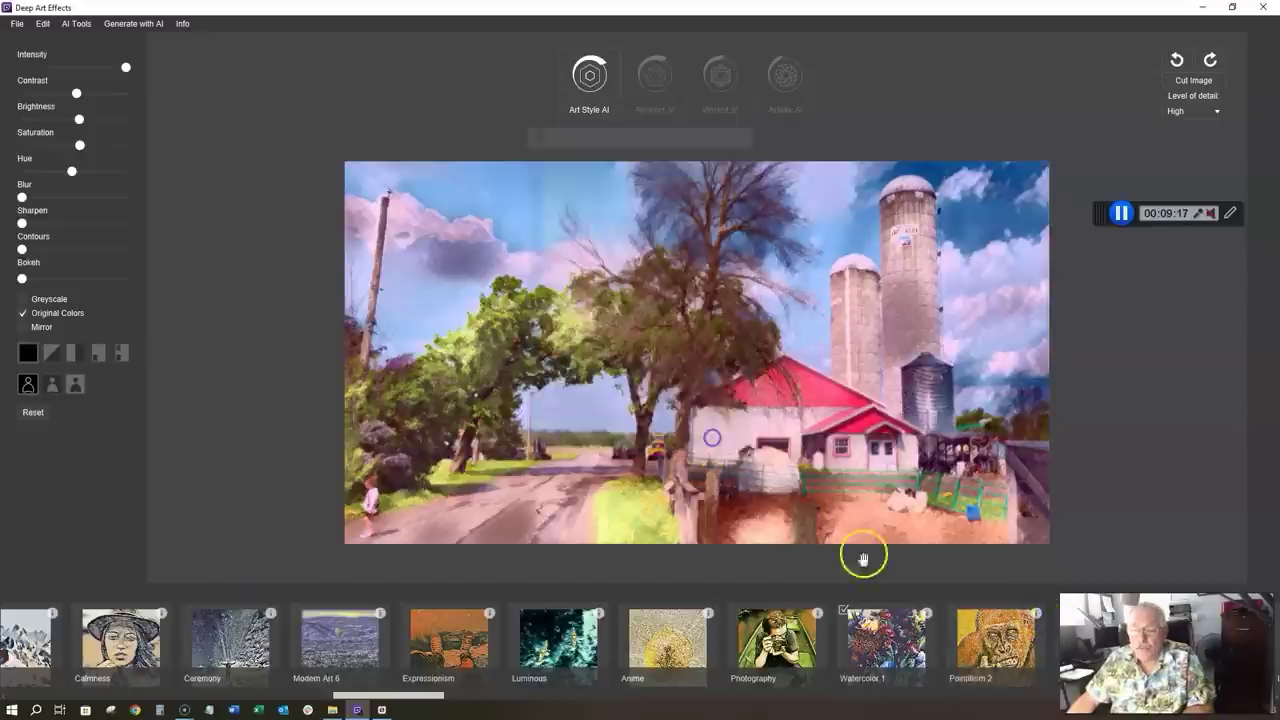
left_click(995, 645)
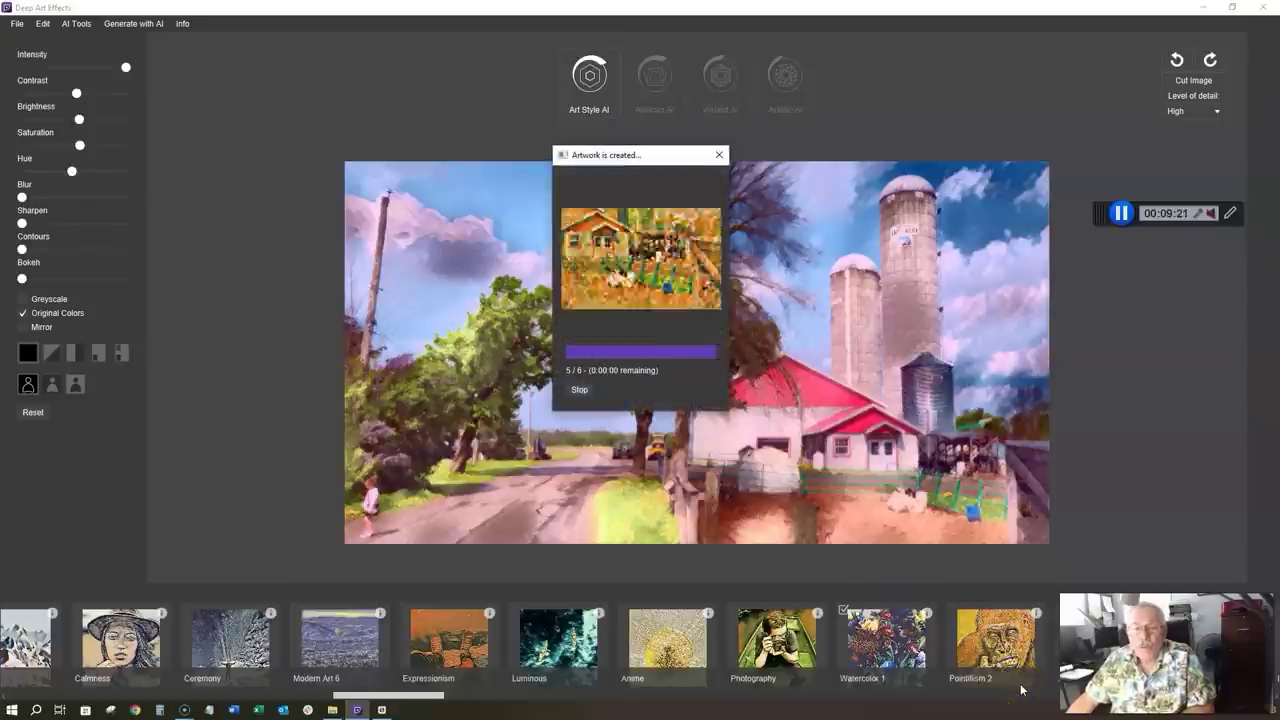
left_click_drag(127, 68, 62, 70)
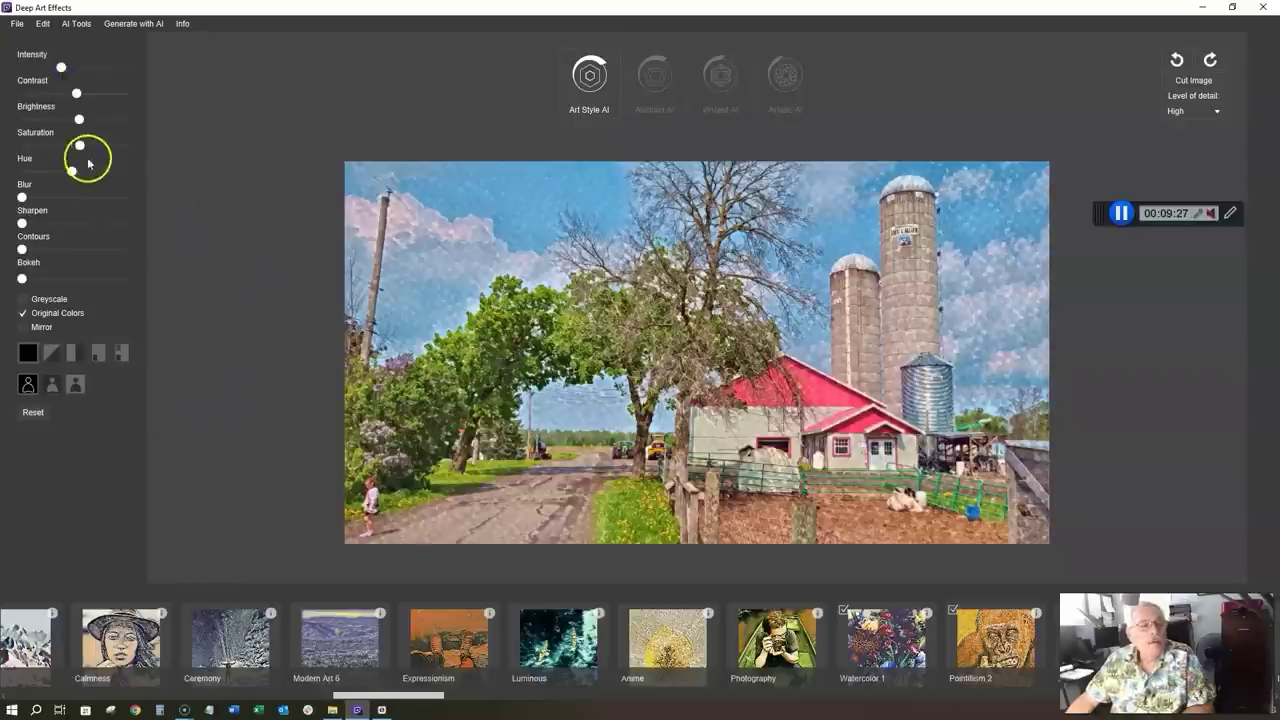
left_click_drag(78, 151, 67, 152)
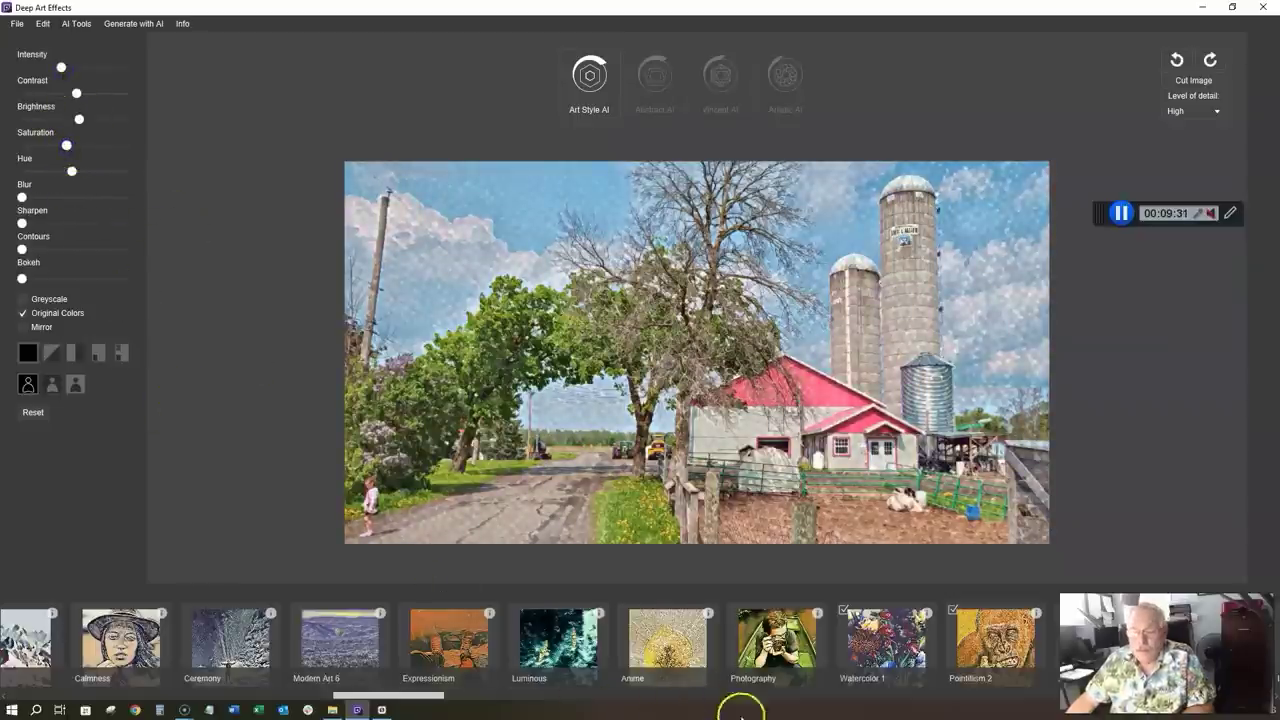
Check the Autumn style's details and apply it to the farm photo with raised intensity, stronger saturation and a slight hue shift
left_click_drag(403, 697, 562, 696)
left_click(745, 612)
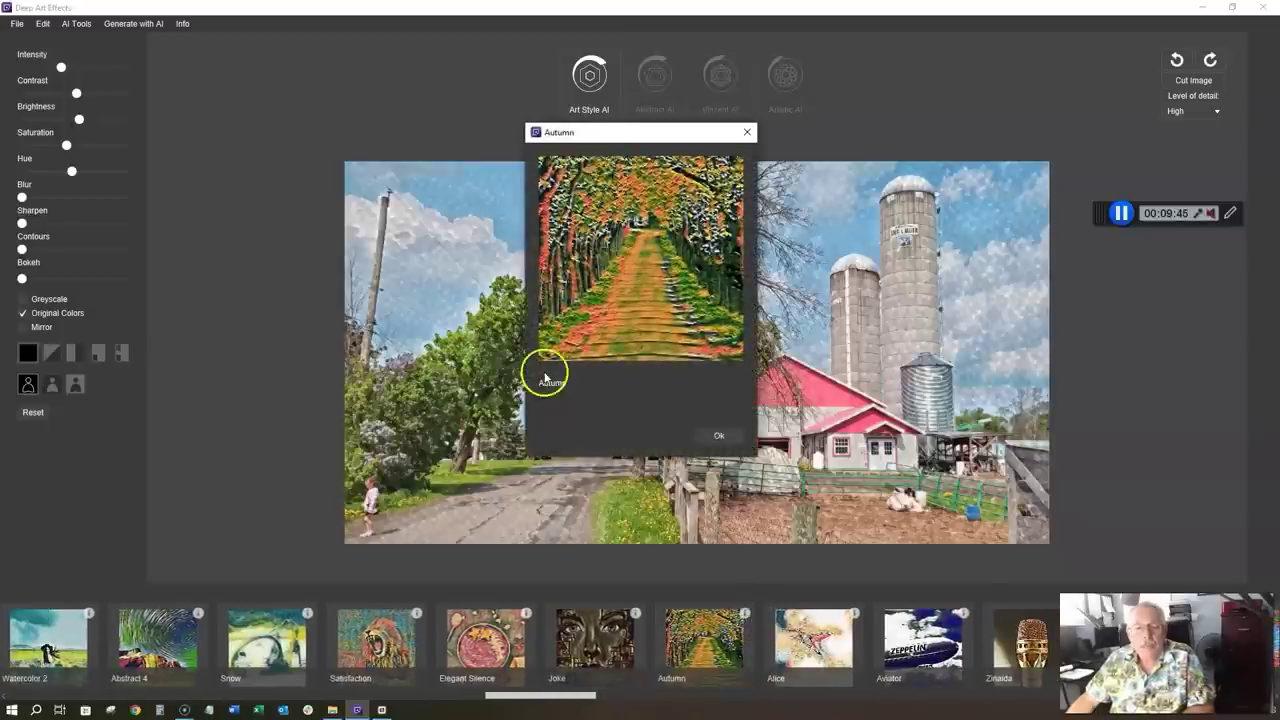
left_click(717, 435)
left_click(700, 640)
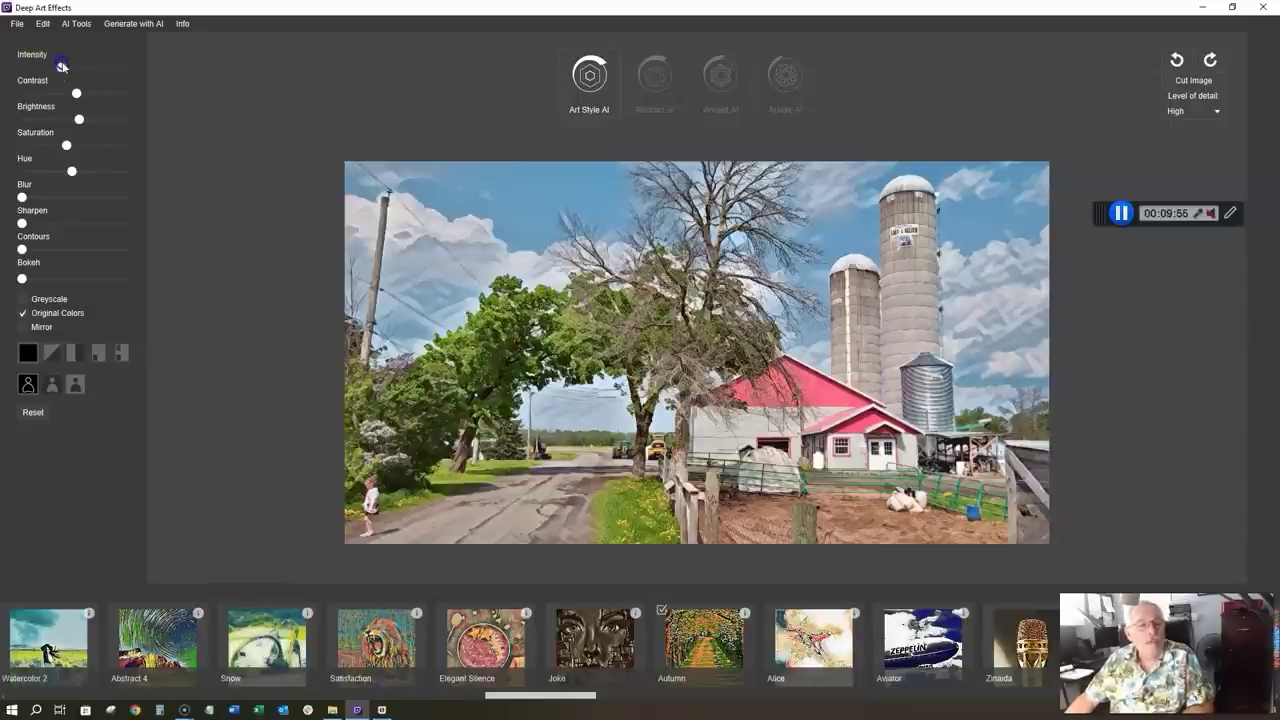
left_click_drag(73, 67, 92, 67)
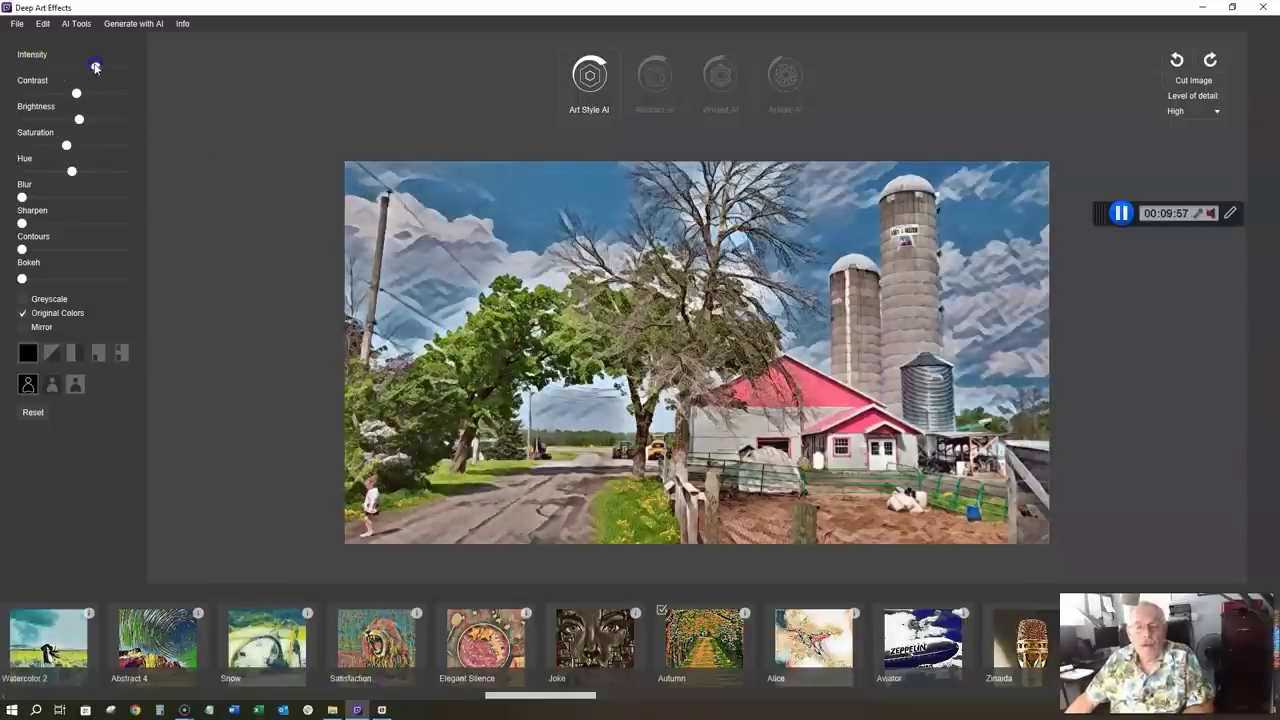
mouse_move(69, 152)
left_mouse_down()
mouse_move(99, 147)
mouse_move(73, 171)
left_mouse_up()
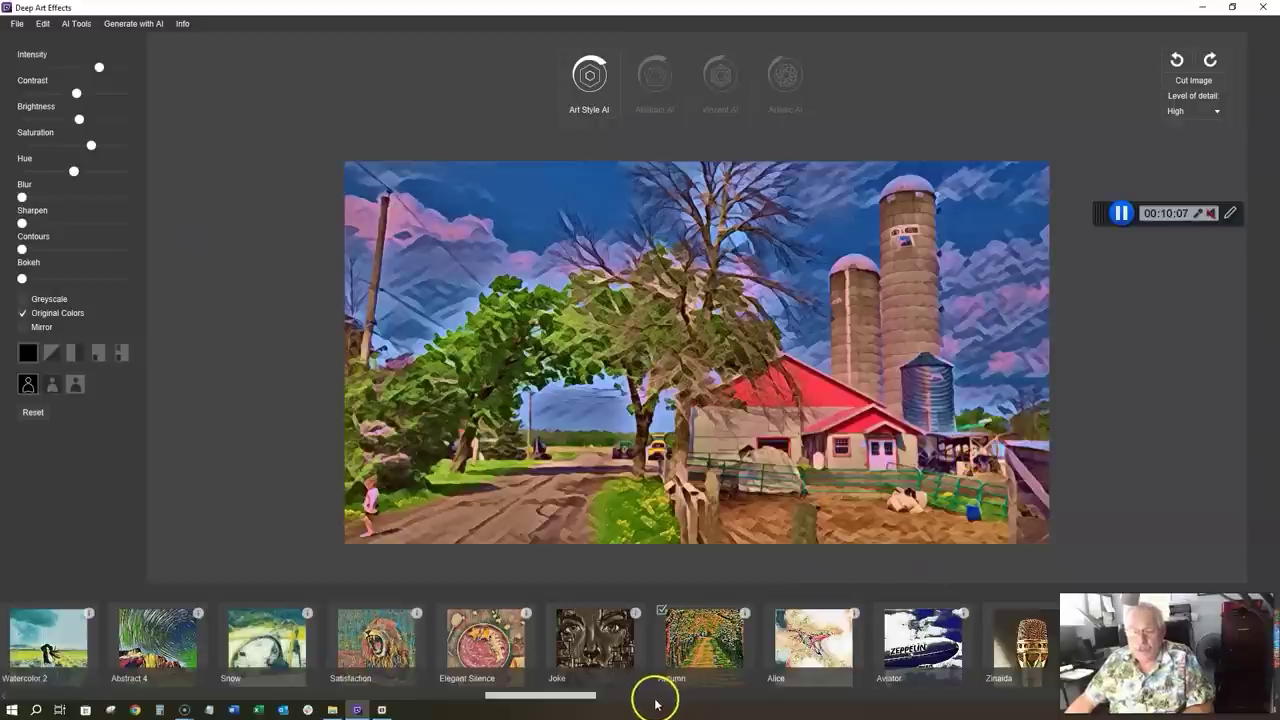
Browse the style gallery past Autumn and view the details of the Surrealism 3 style
scroll(686, 674, "down", 3)
scroll(722, 667, "down", 1)
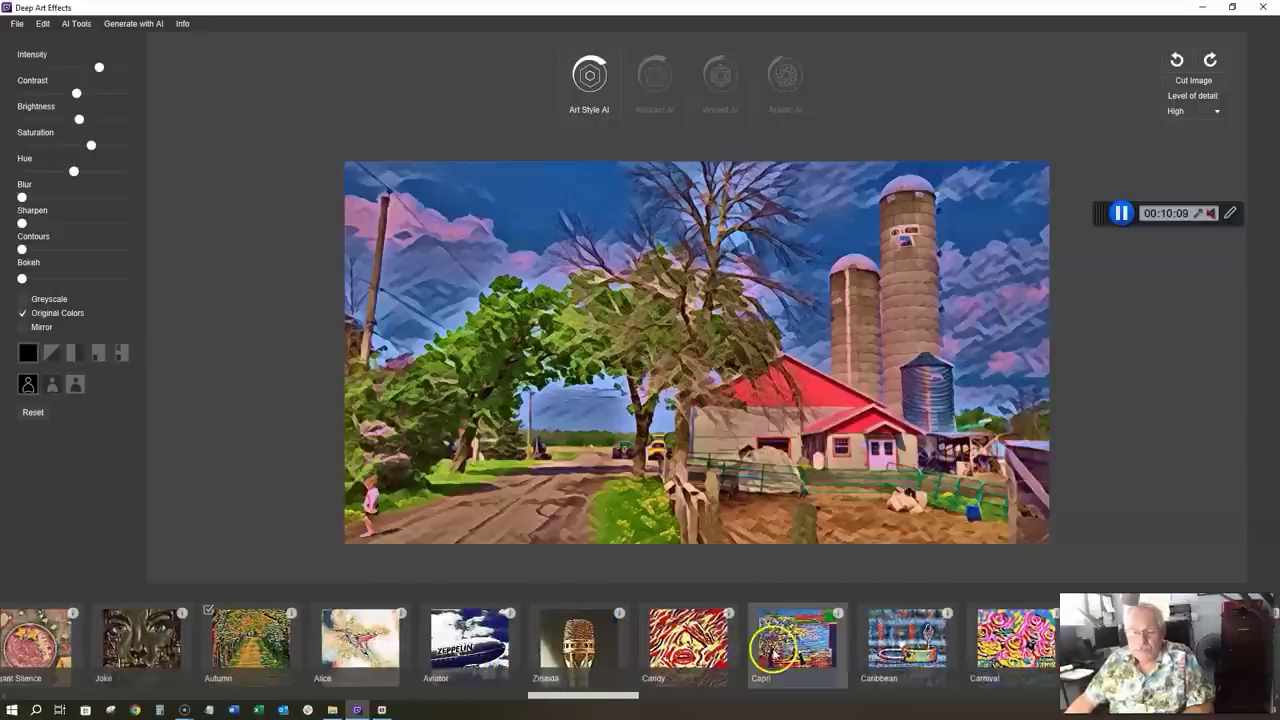
scroll(789, 649, "down", 3)
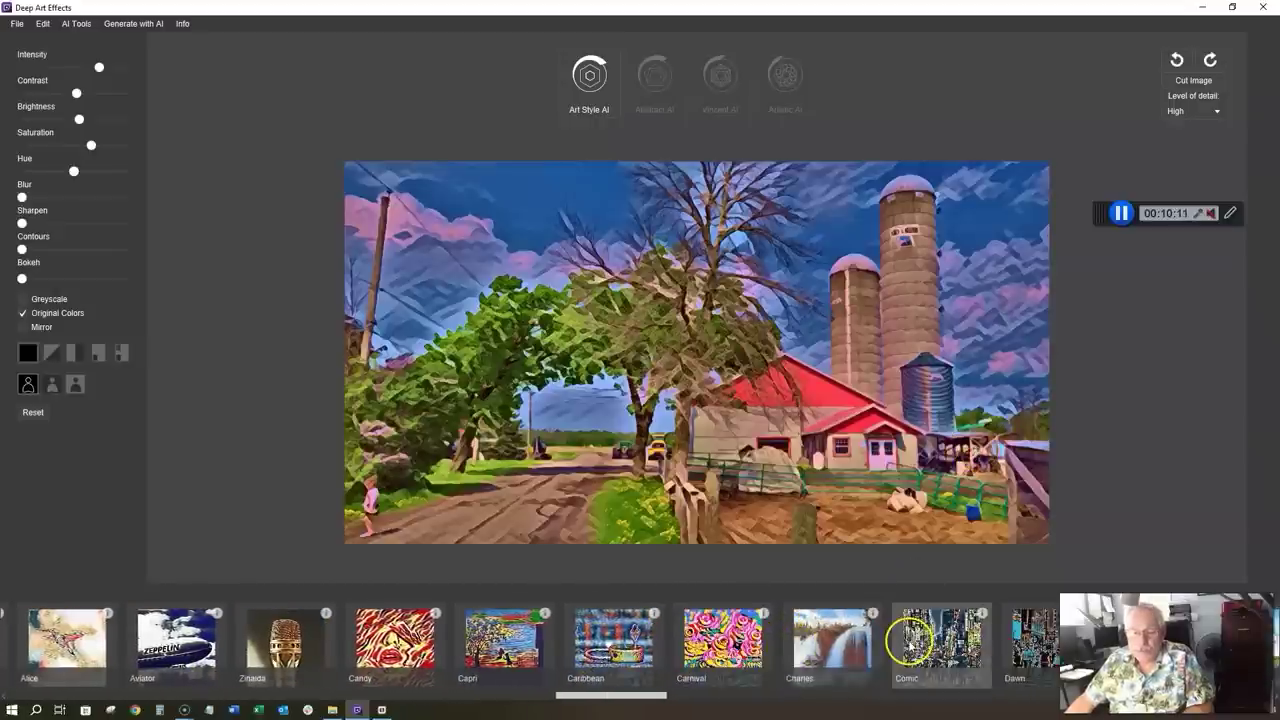
scroll(815, 648, "down", 3)
scroll(786, 645, "down", 2)
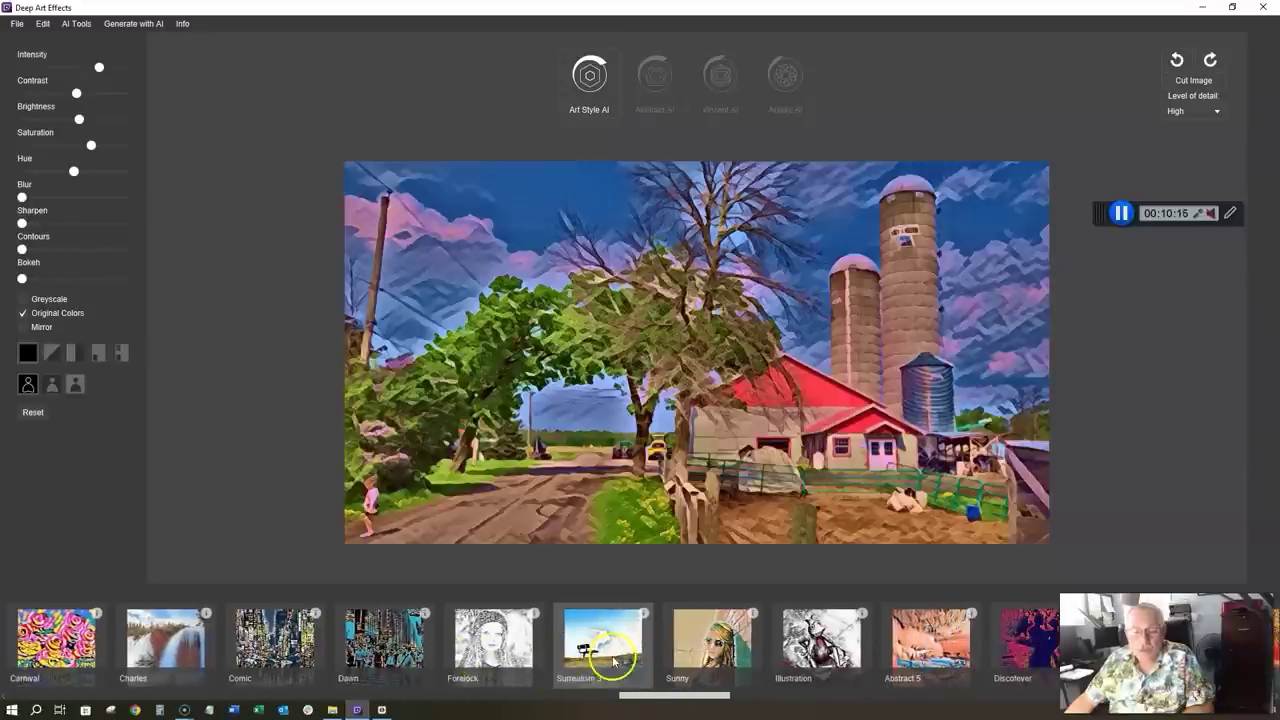
left_click(645, 613)
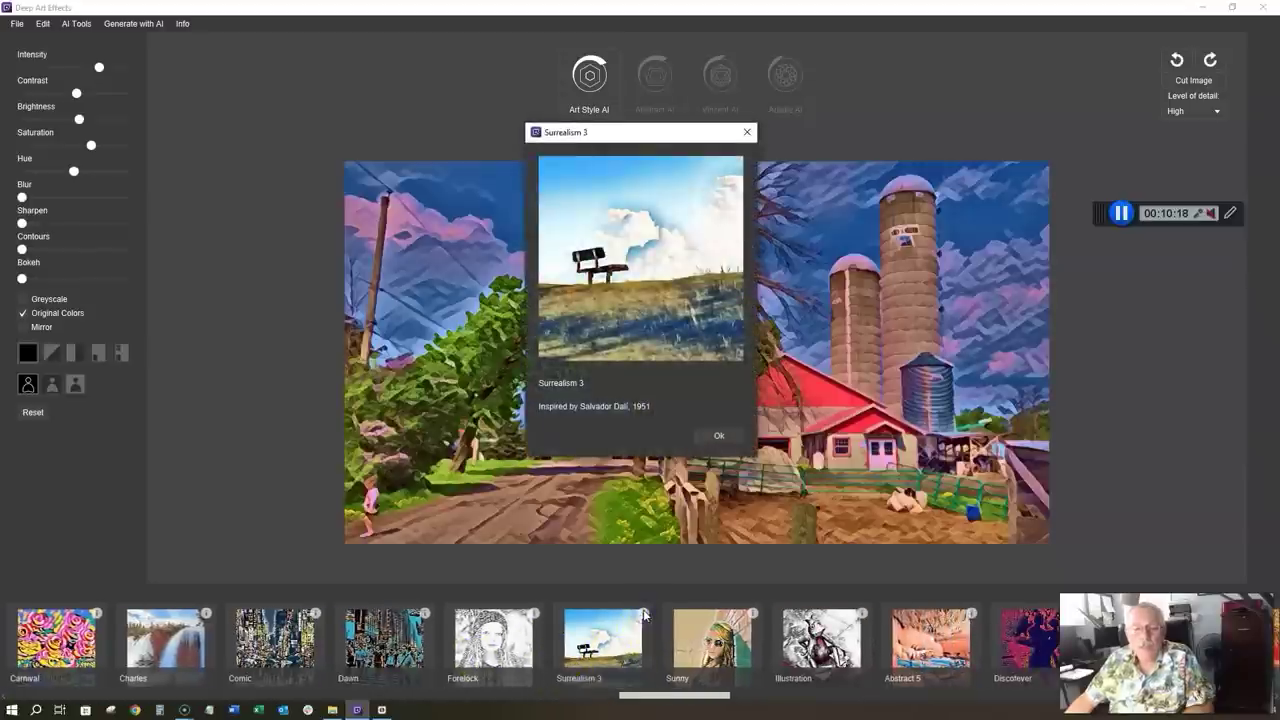
left_click(719, 435)
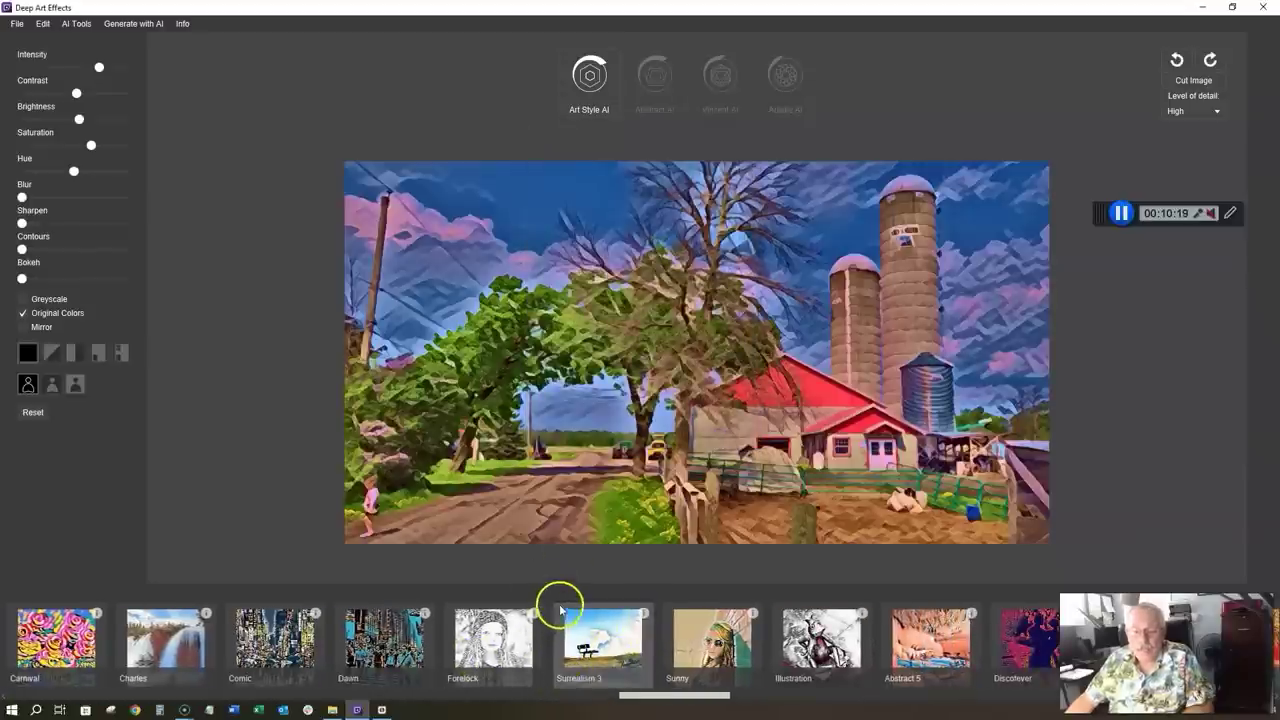
Continue through the style gallery and view the details of the Impressionism 2 style
scroll(557, 600, "down", 1)
scroll(555, 624, "down", 2)
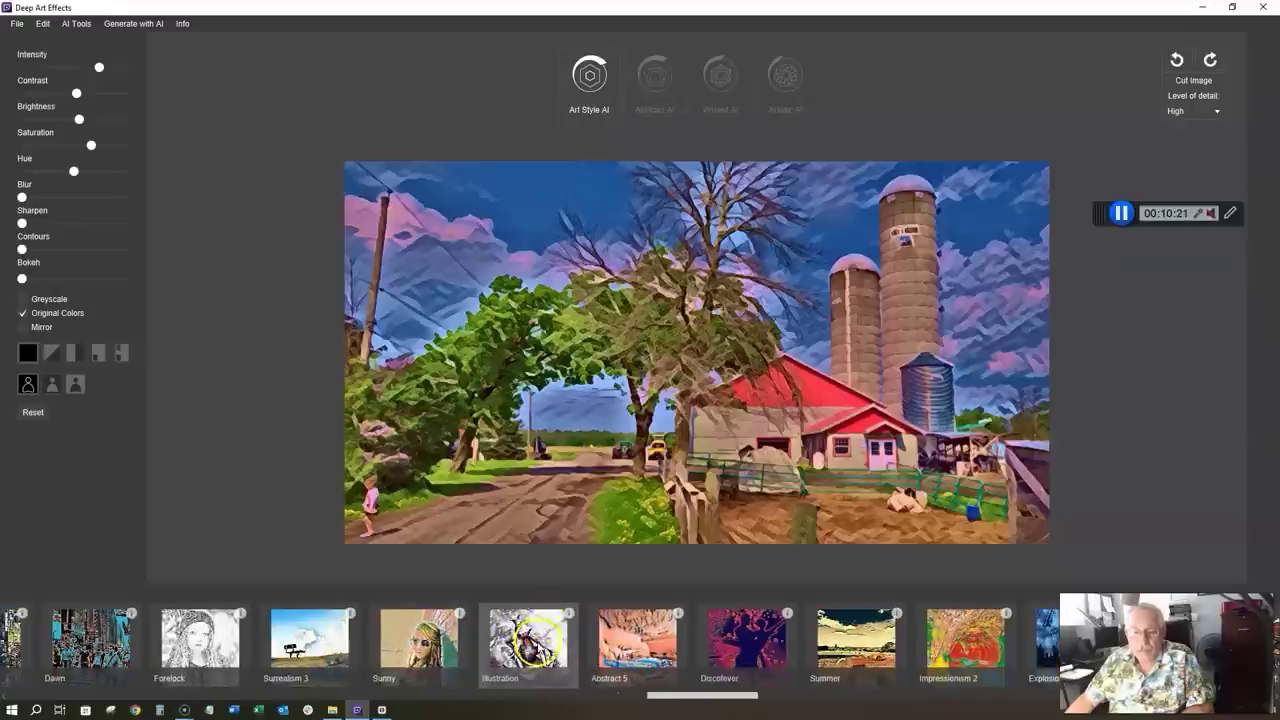
scroll(528, 645, "down", 3)
scroll(566, 654, "down", 3)
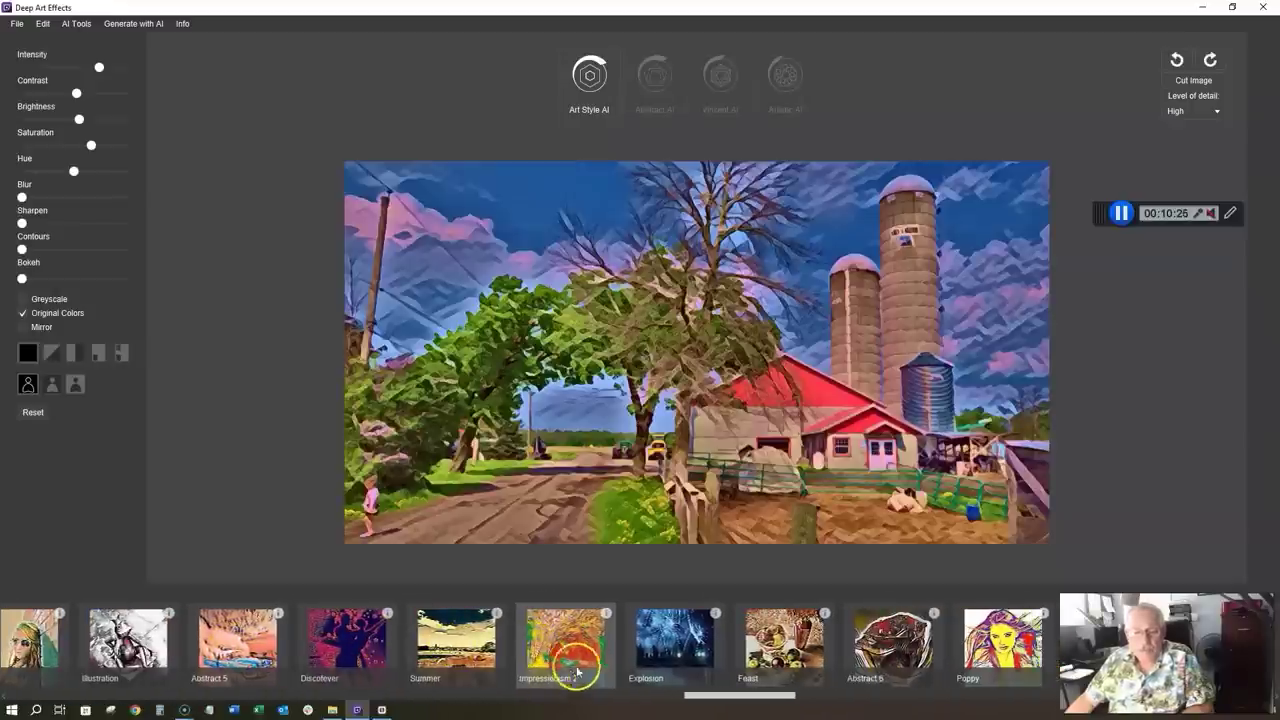
left_click(606, 614)
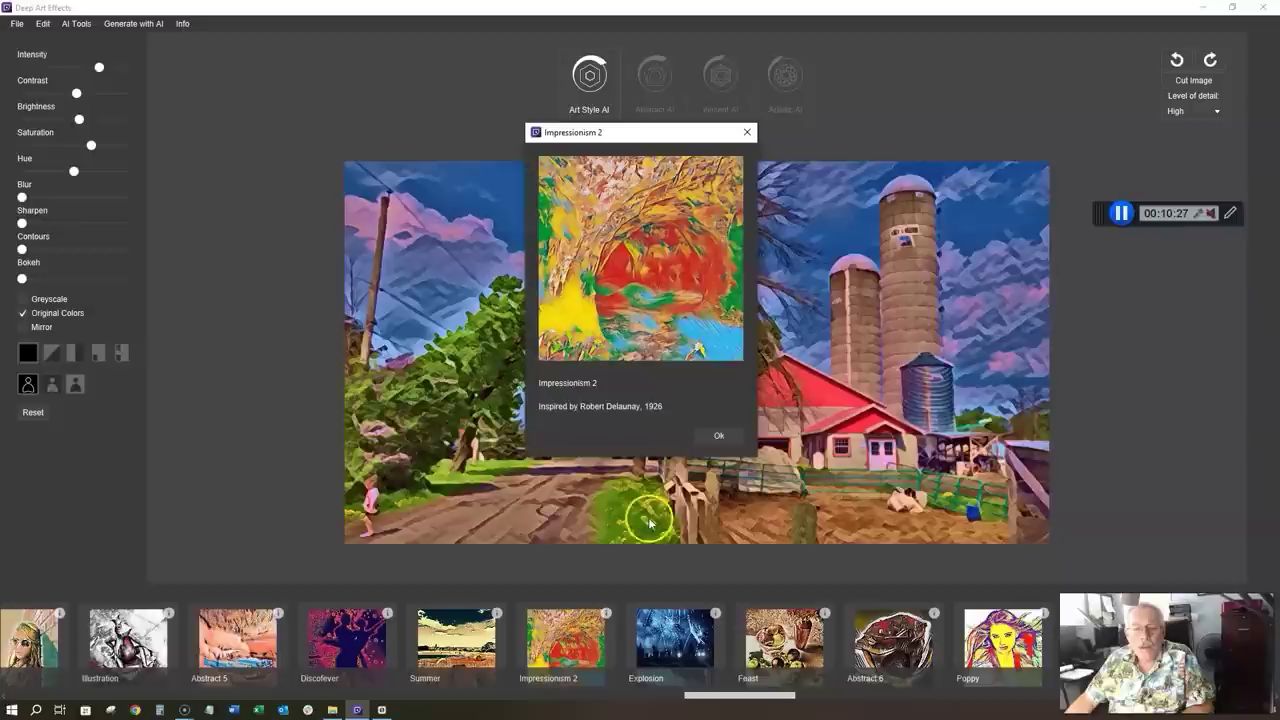
left_click(717, 436)
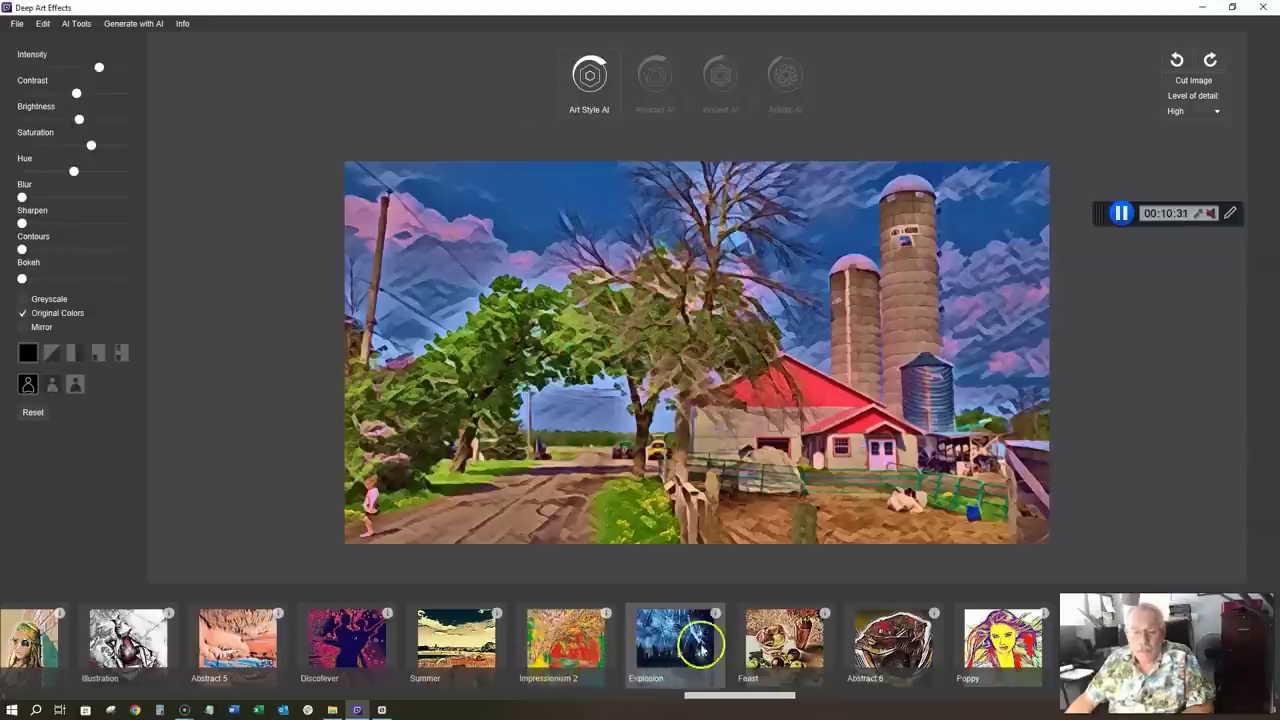
Find the Modern Art 4 style in the gallery and apply it to the farm photo
scroll(700, 650, "down", 2)
scroll(733, 648, "down", 3)
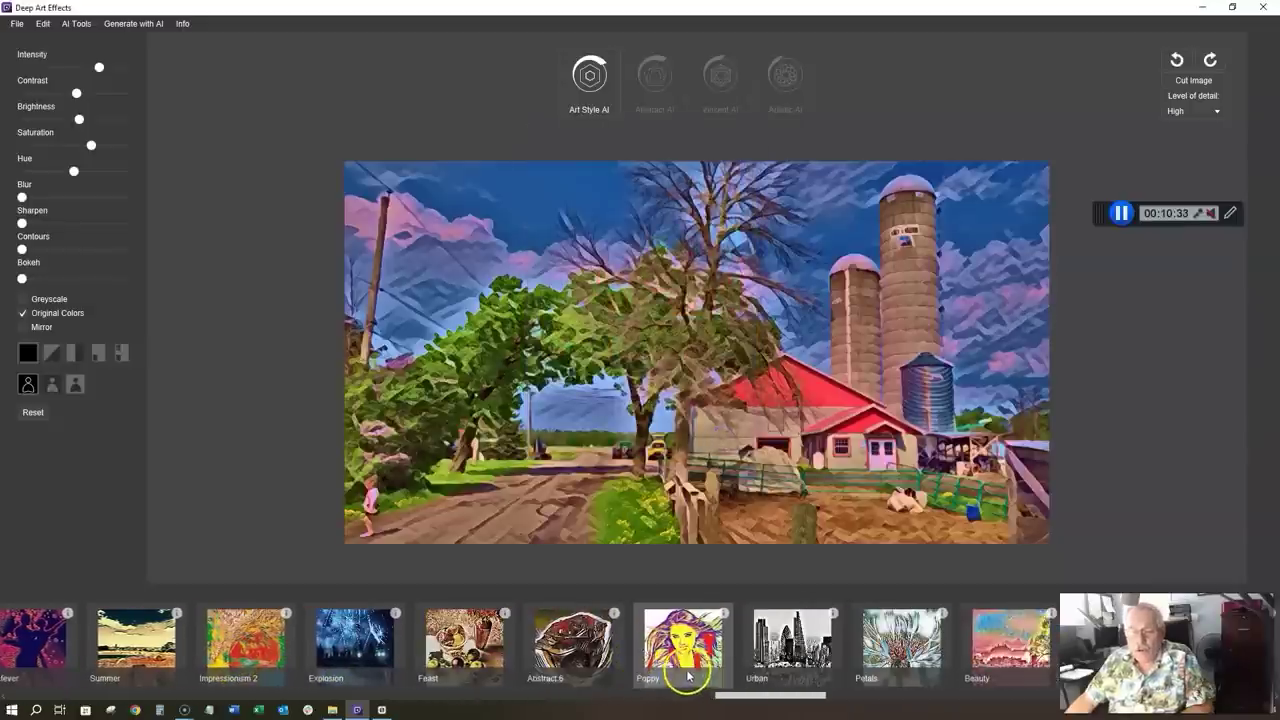
scroll(700, 662, "down", 4)
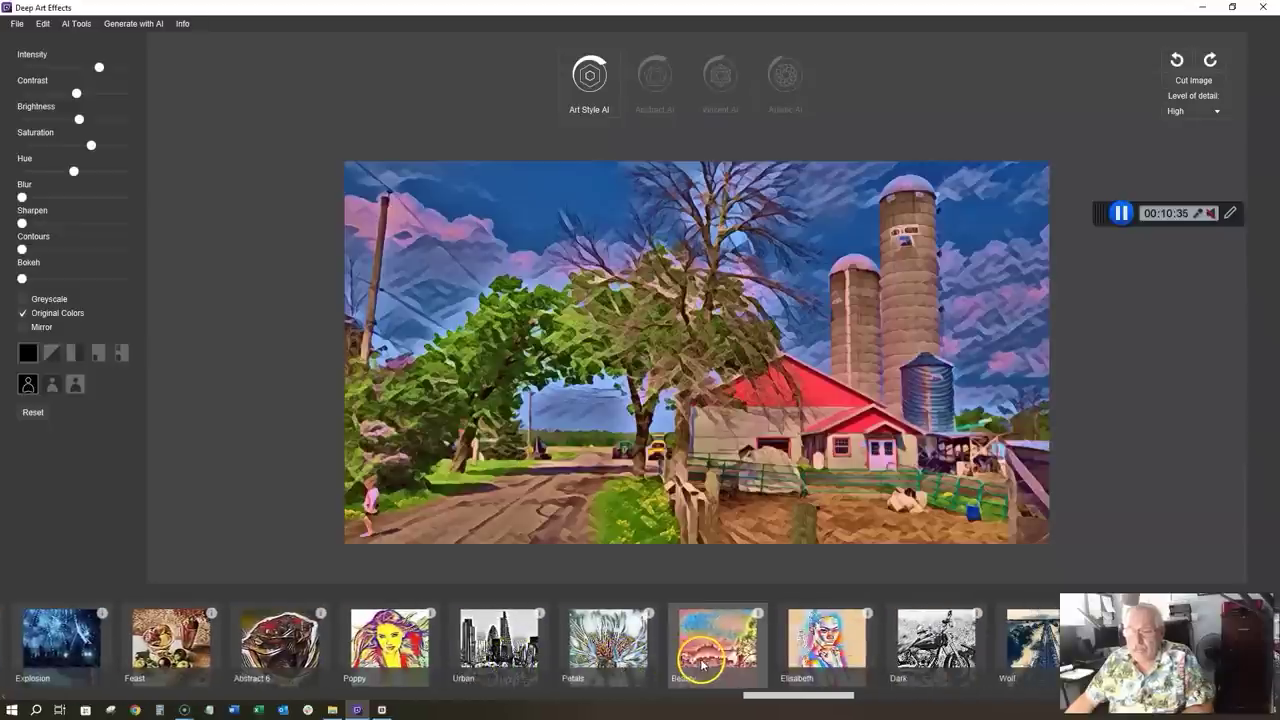
scroll(688, 660, "down", 5)
scroll(686, 662, "down", 4)
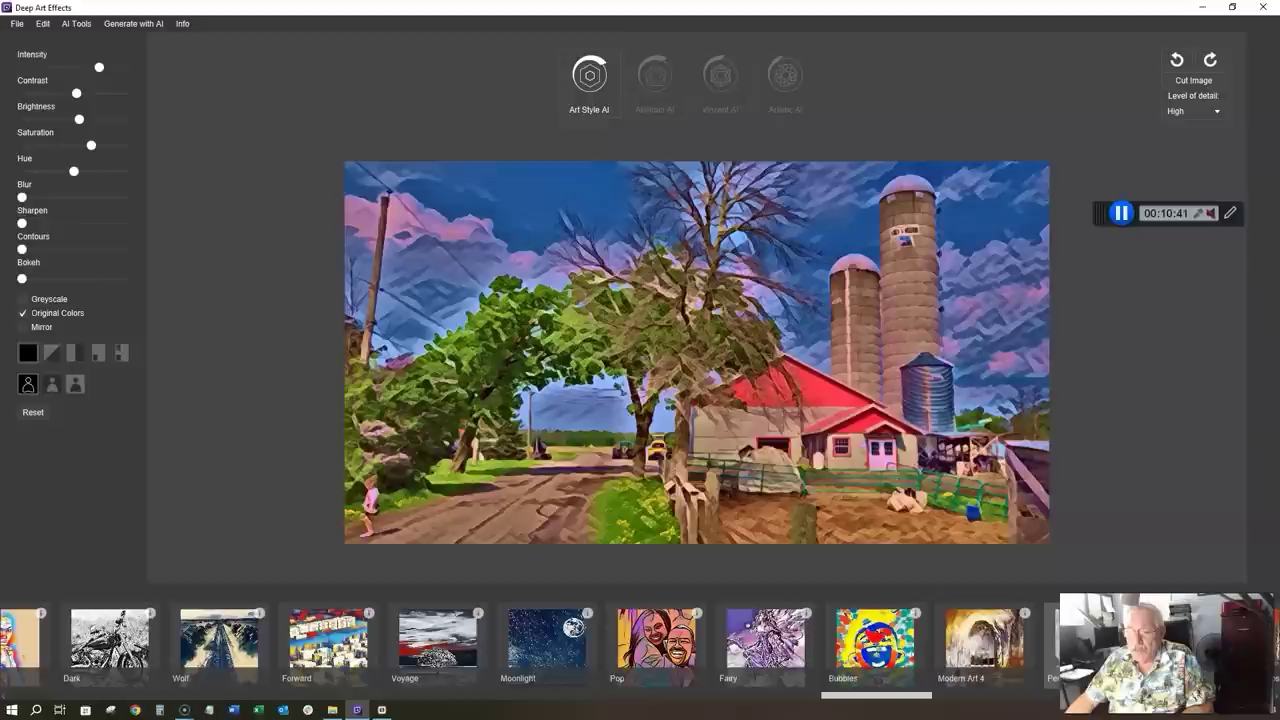
scroll(980, 664, "down", 1)
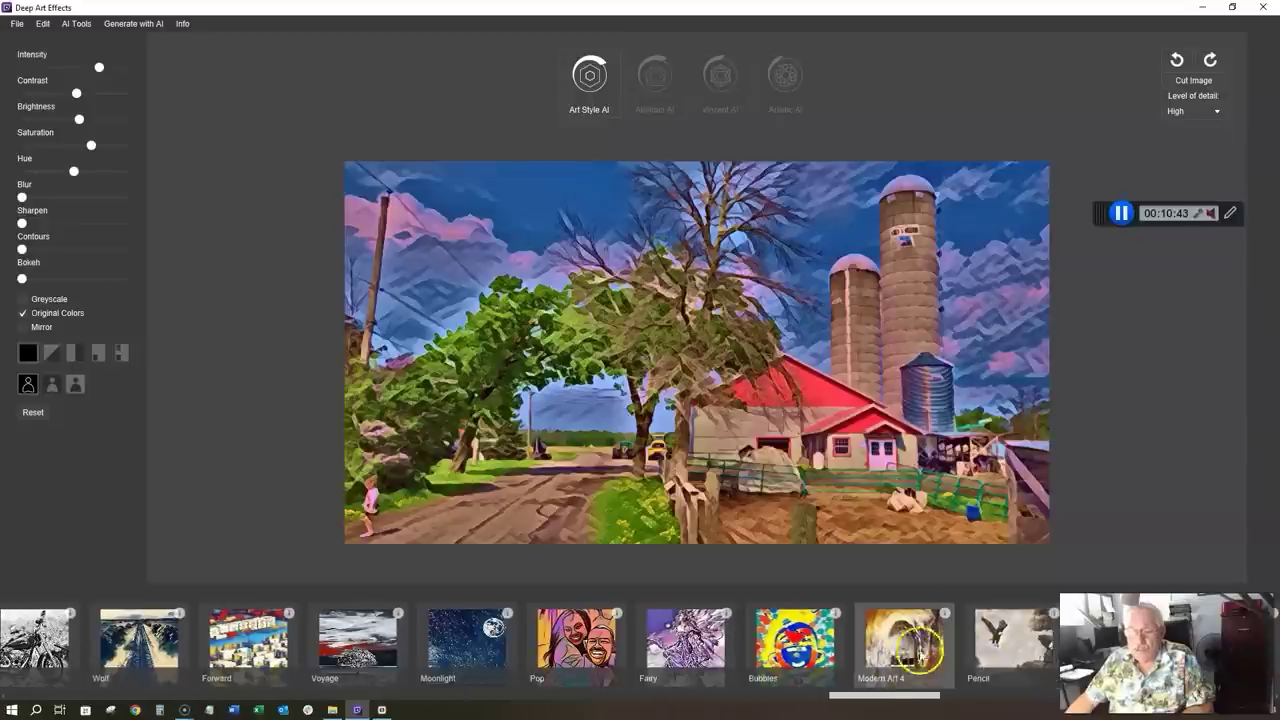
left_click(916, 650)
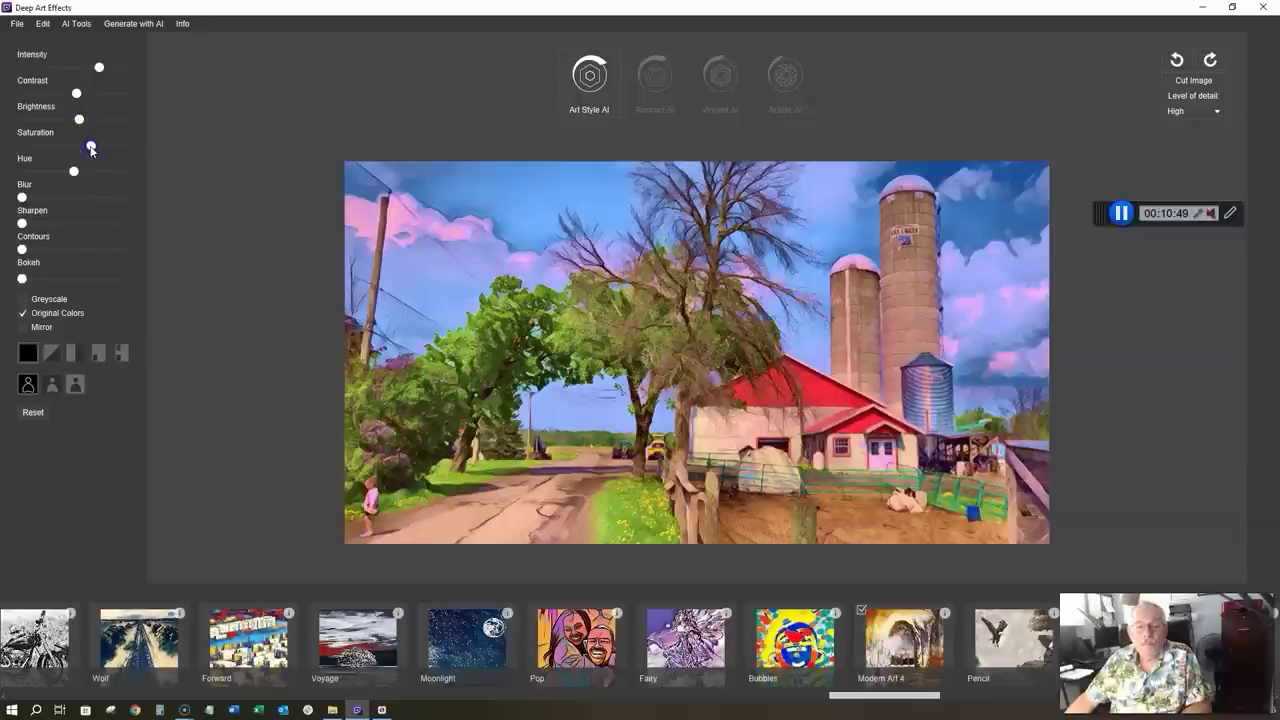
Lower the Modern Art 4 artwork's saturation slightly and raise its intensity to maximum
left_click_drag(91, 147, 85, 148)
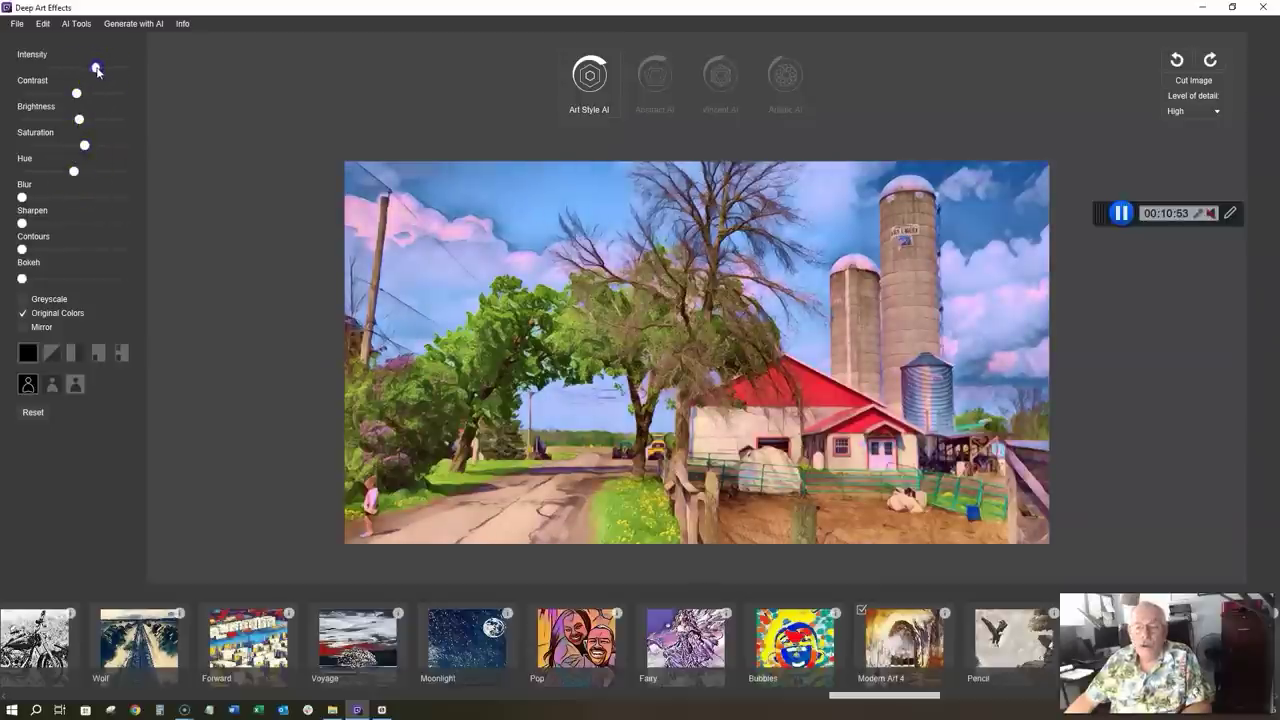
left_click_drag(97, 70, 150, 72)
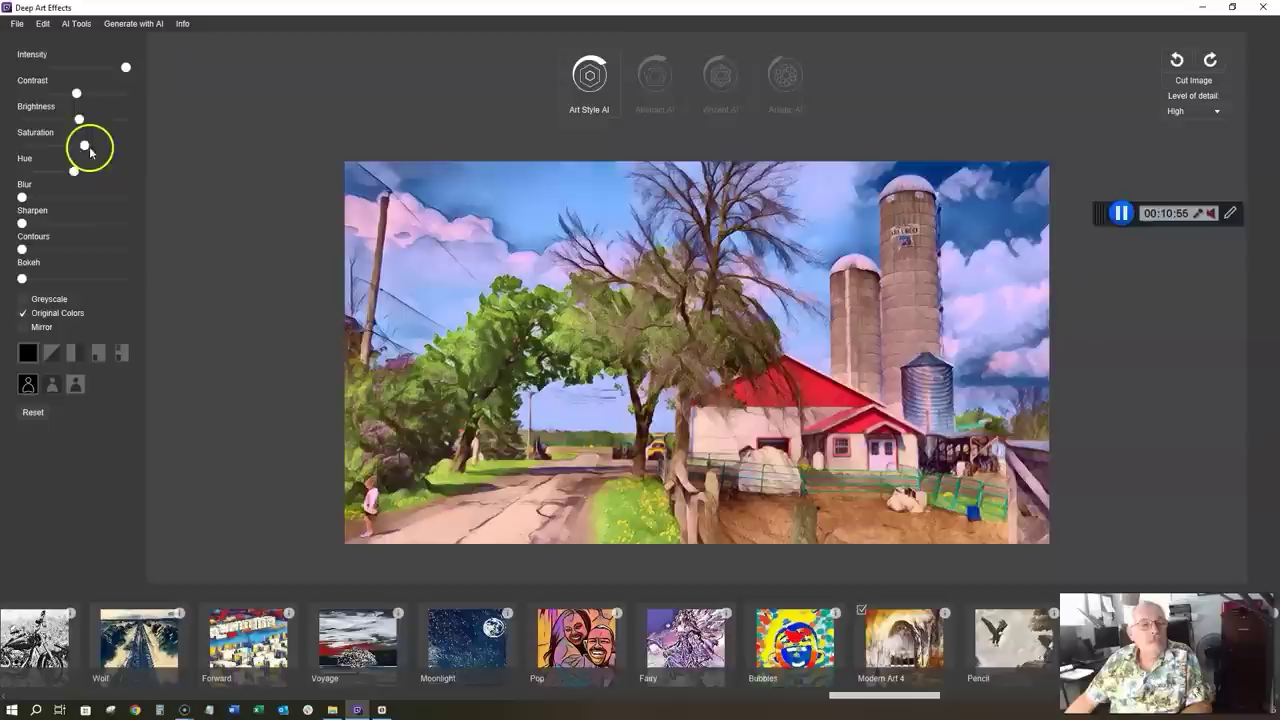
Lower the farm artwork's saturation further, to about the middle of its range
left_click_drag(85, 147, 78, 147)
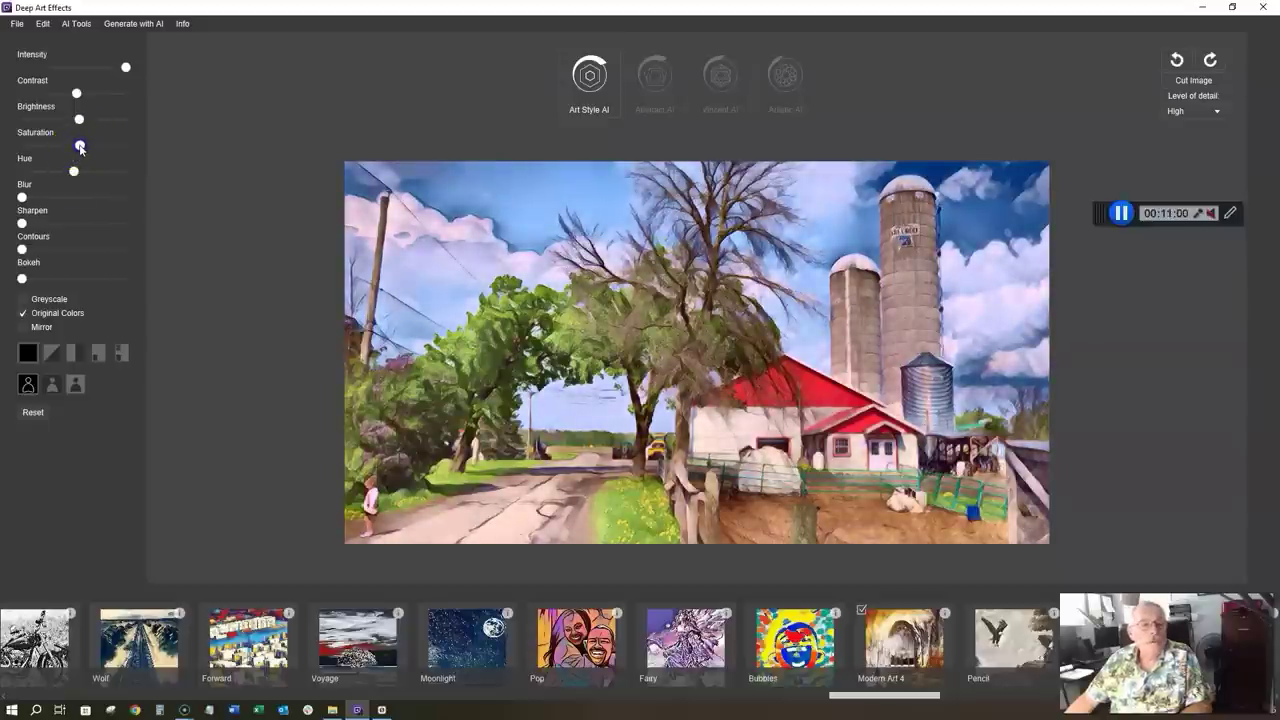
left_click_drag(81, 147, 75, 152)
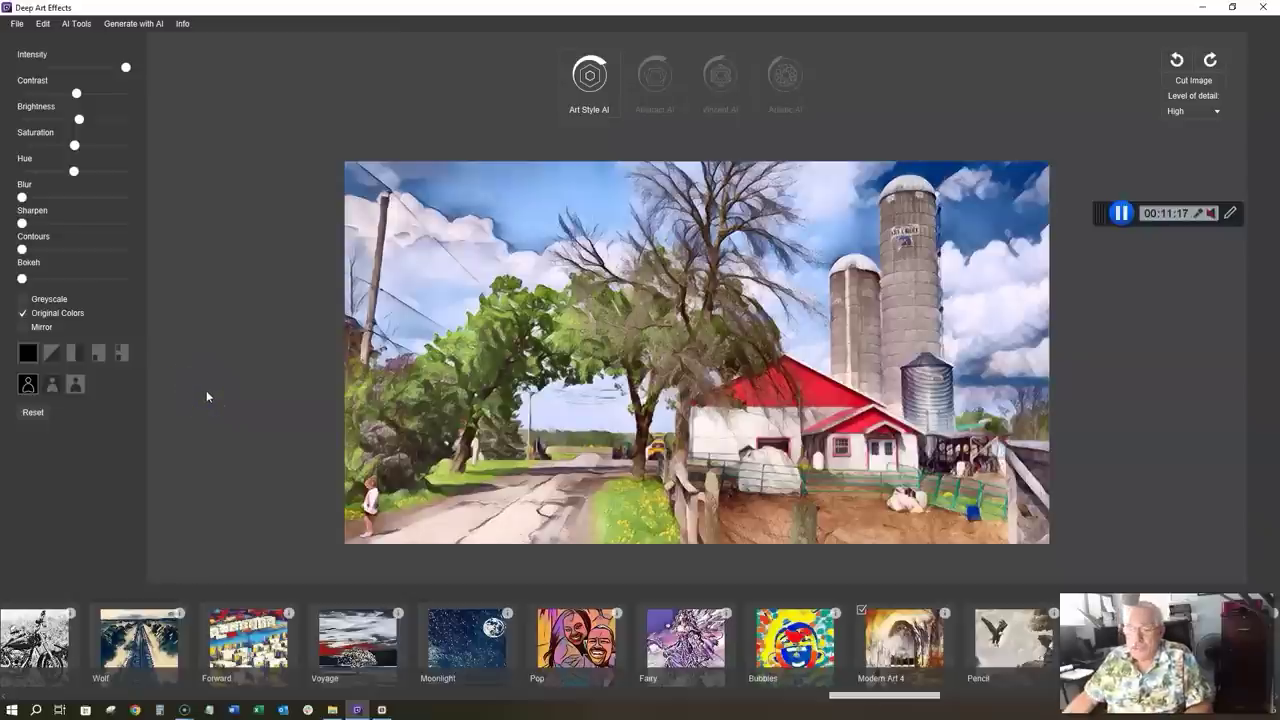
left_click(252, 420)
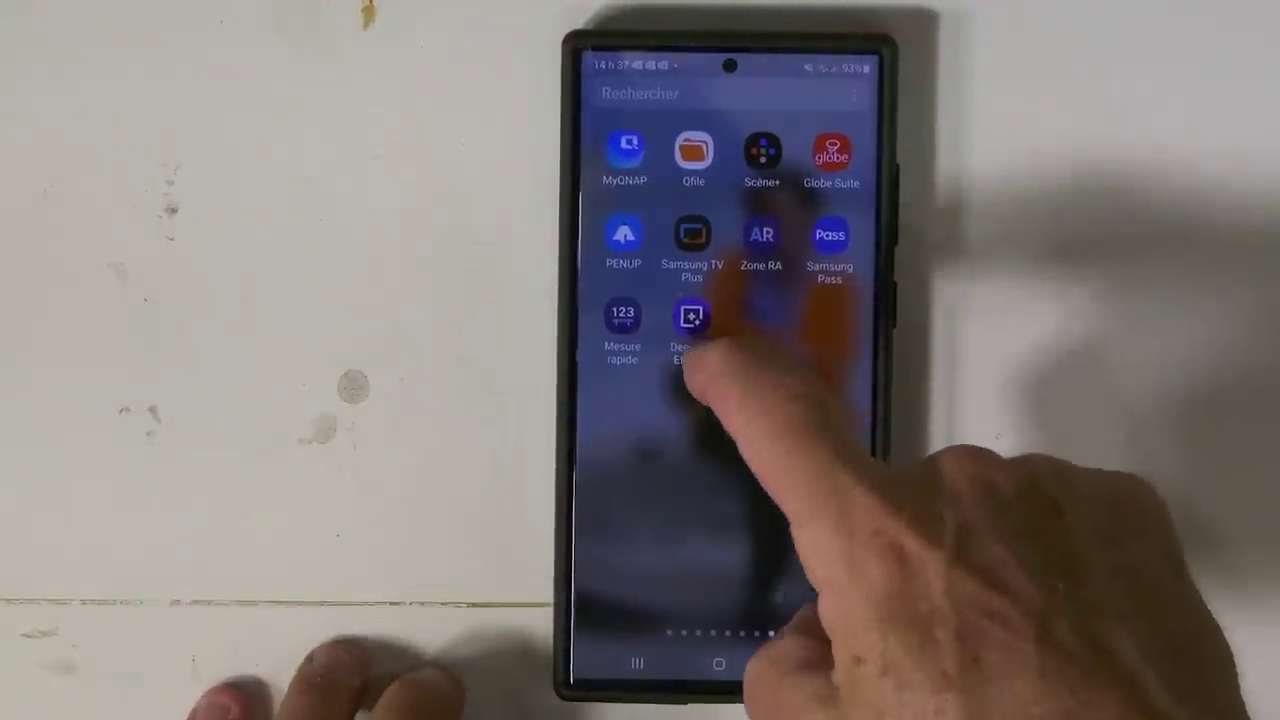
Switch to the Deep Art Effects phone app and open the photo of the lying tabby cat from the photo library
left_click(691, 320)
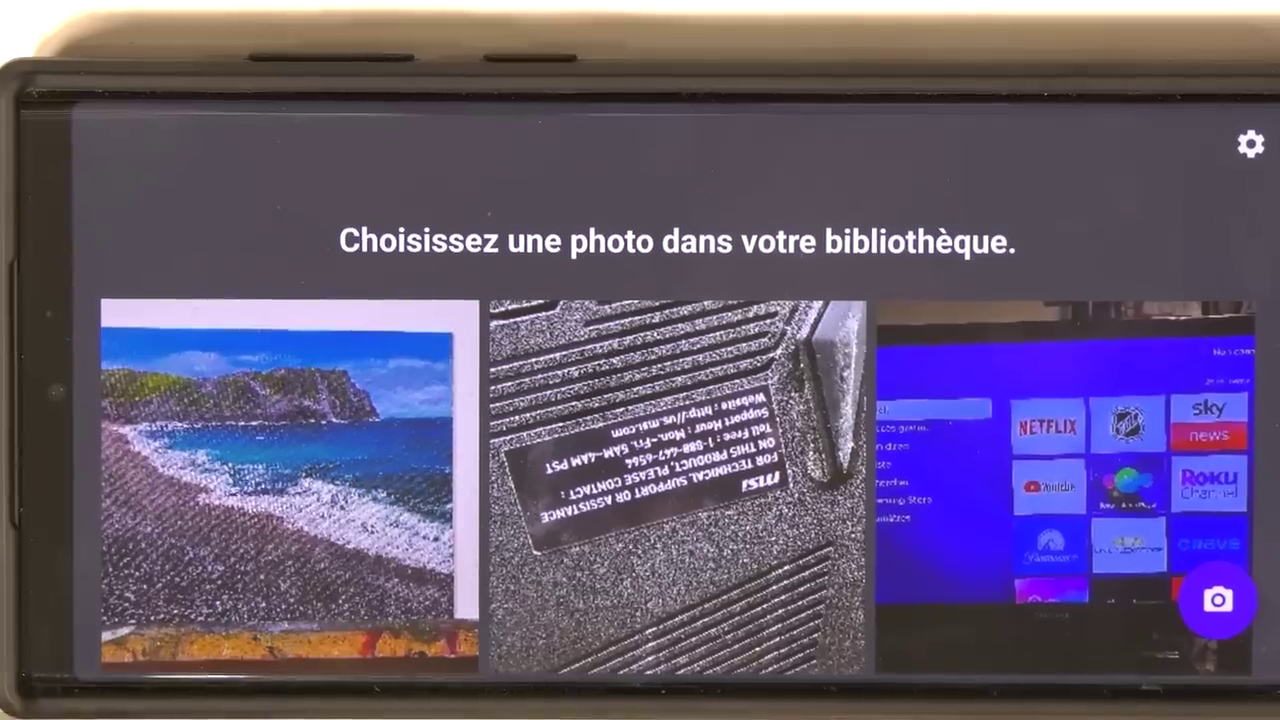
scroll(1000, 450, "down", 10)
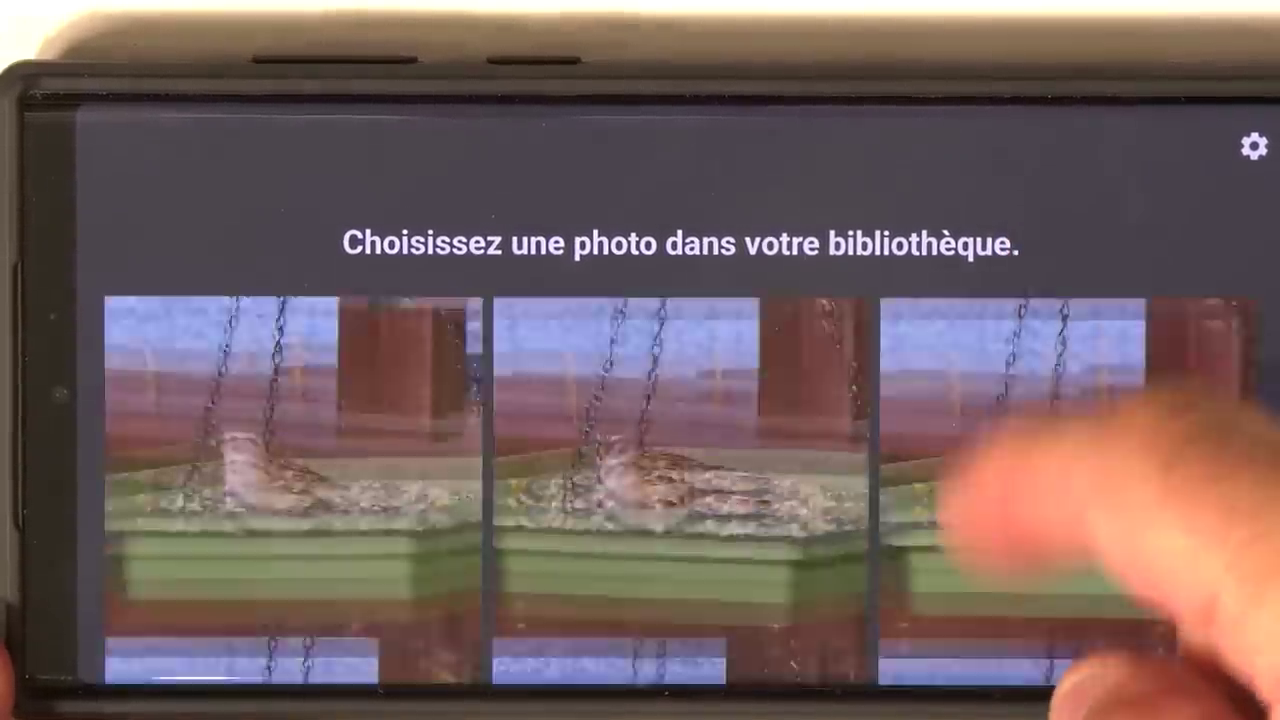
scroll(1000, 480, "down", 15)
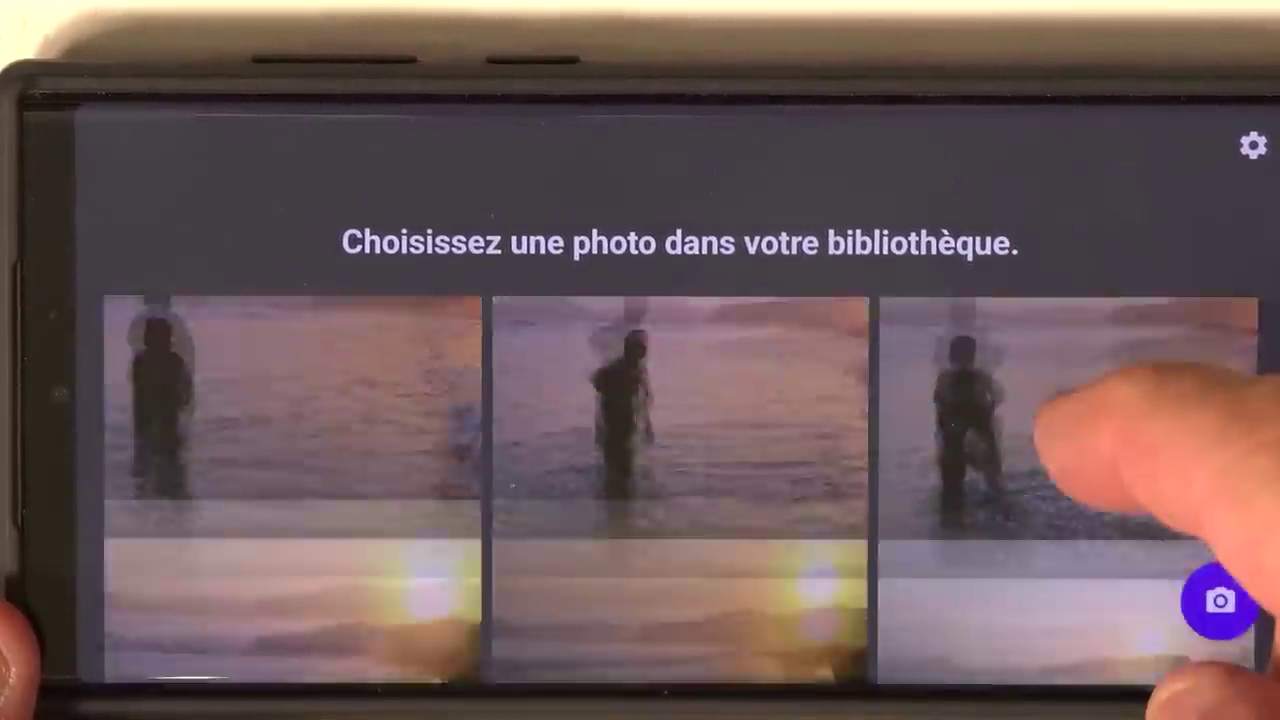
scroll(1100, 450, "down", 15)
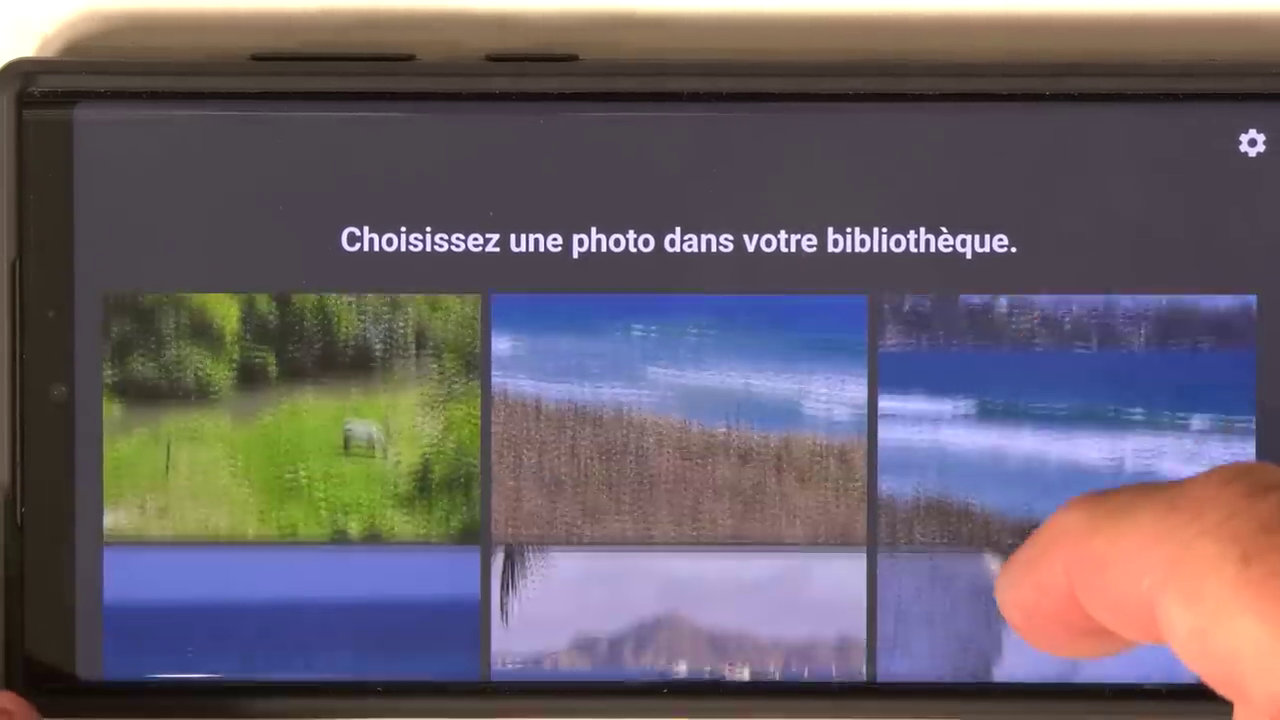
scroll(1100, 480, "down", 10)
left_click(760, 510)
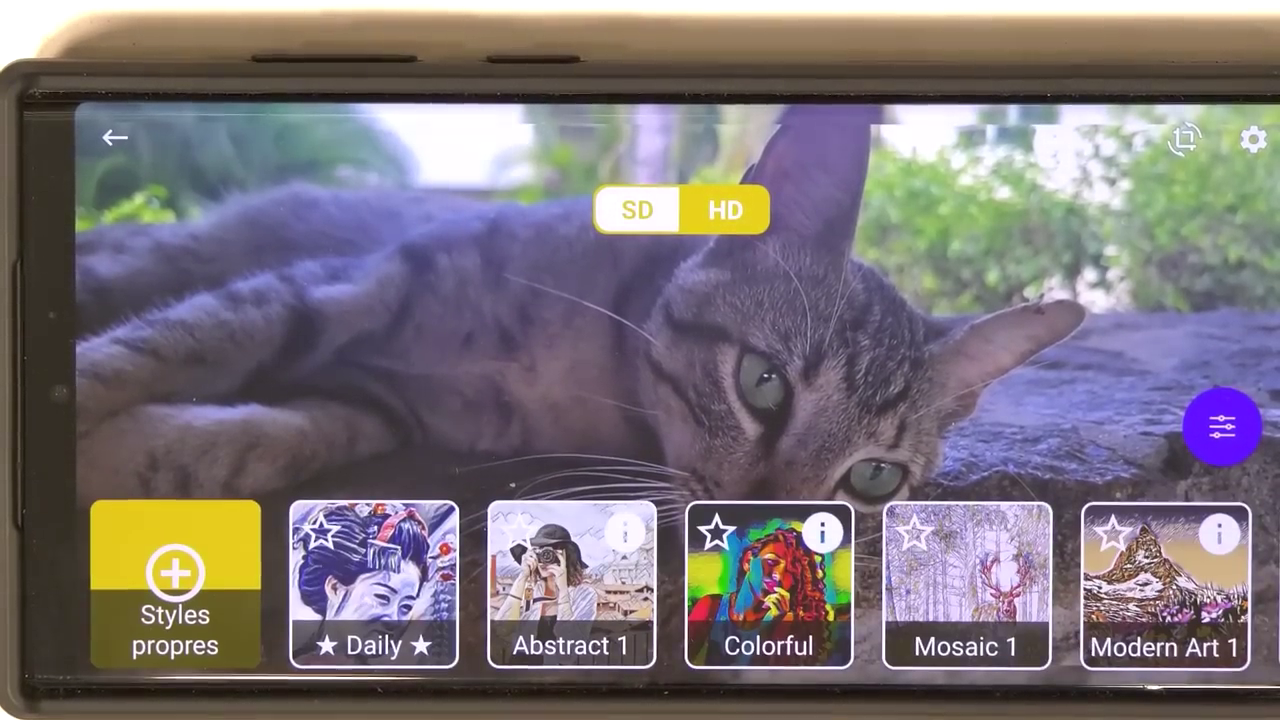
Browse the styles to Abstract 3, view its details and apply the style to the cat photo
scroll(614, 600, "right", 10)
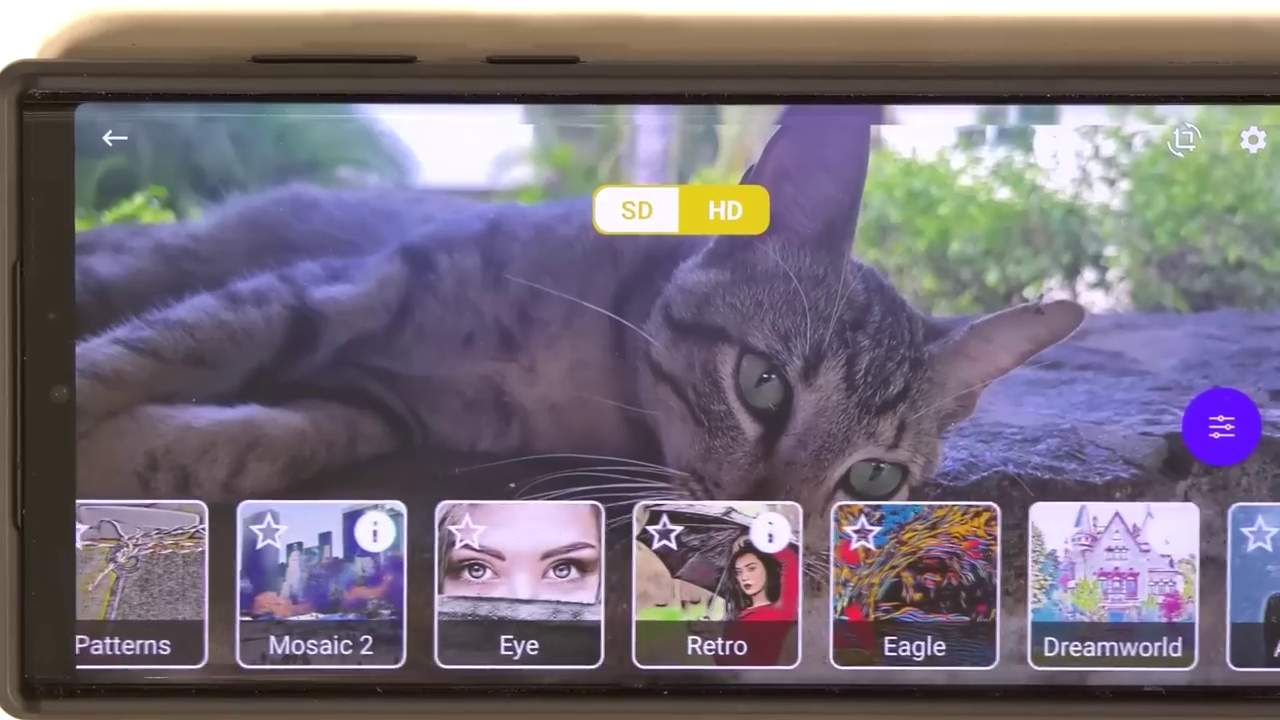
scroll(886, 600, "right", 10)
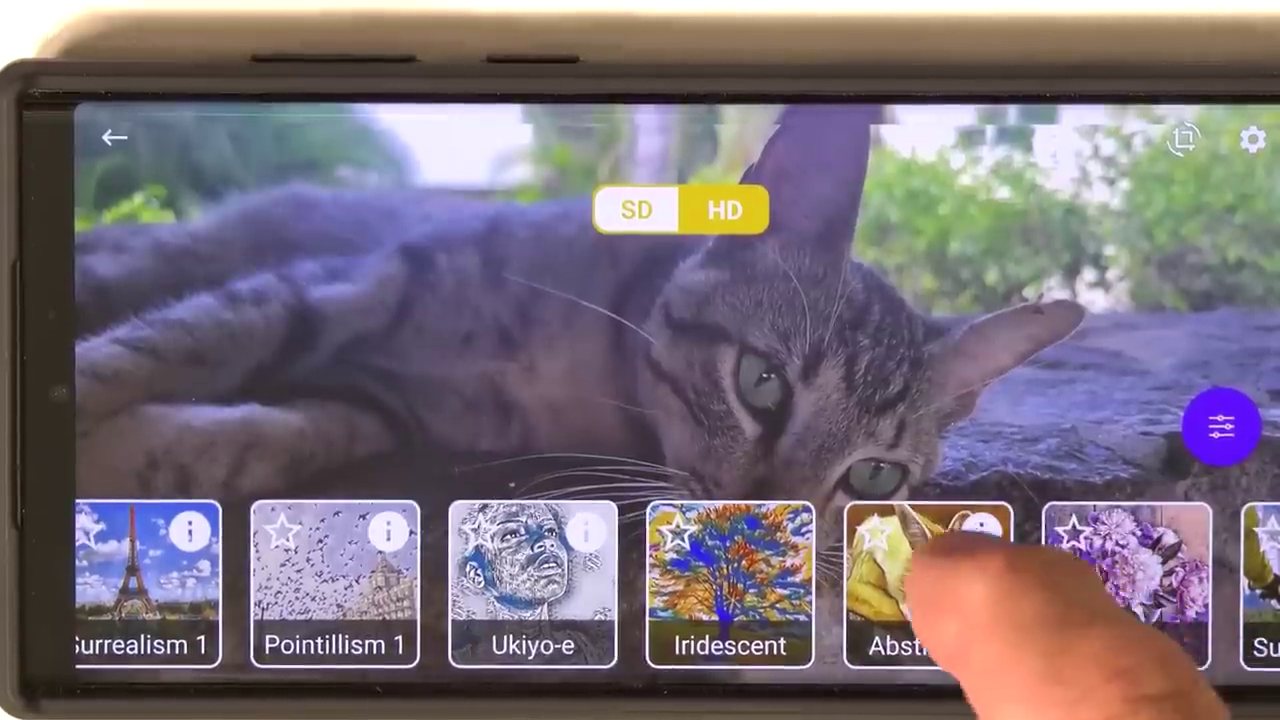
left_click(980, 532)
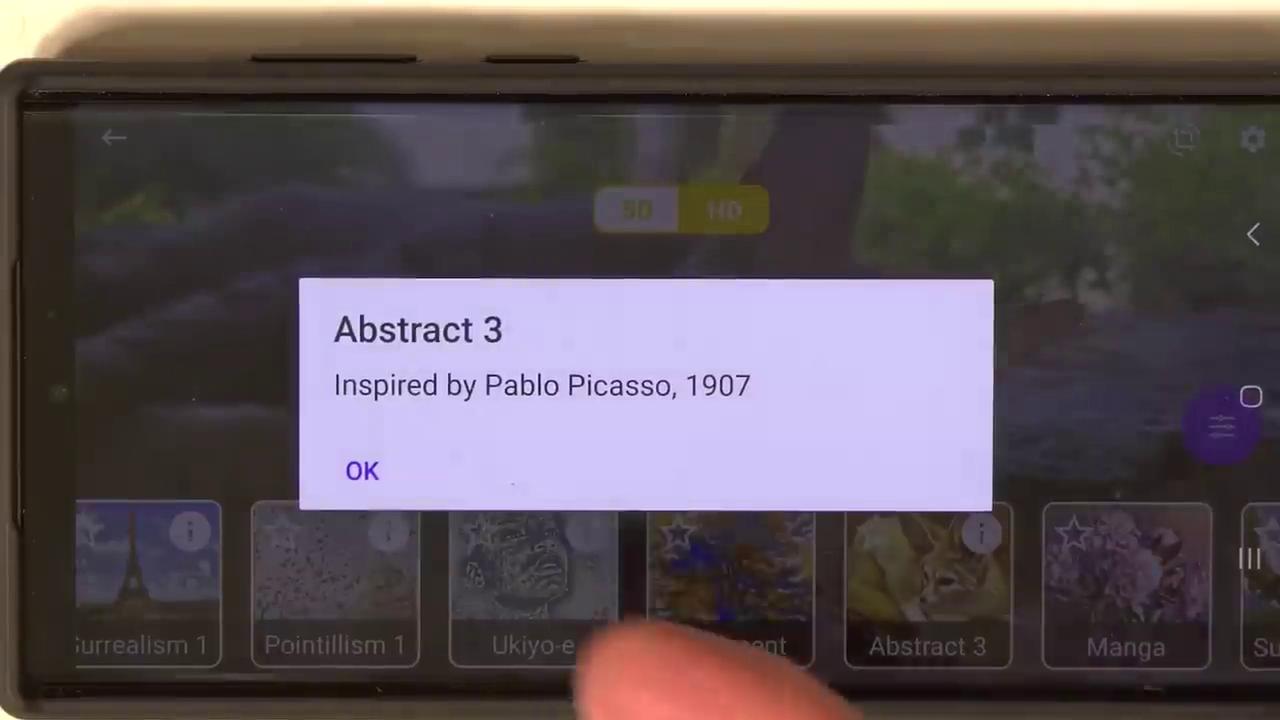
left_click(362, 471)
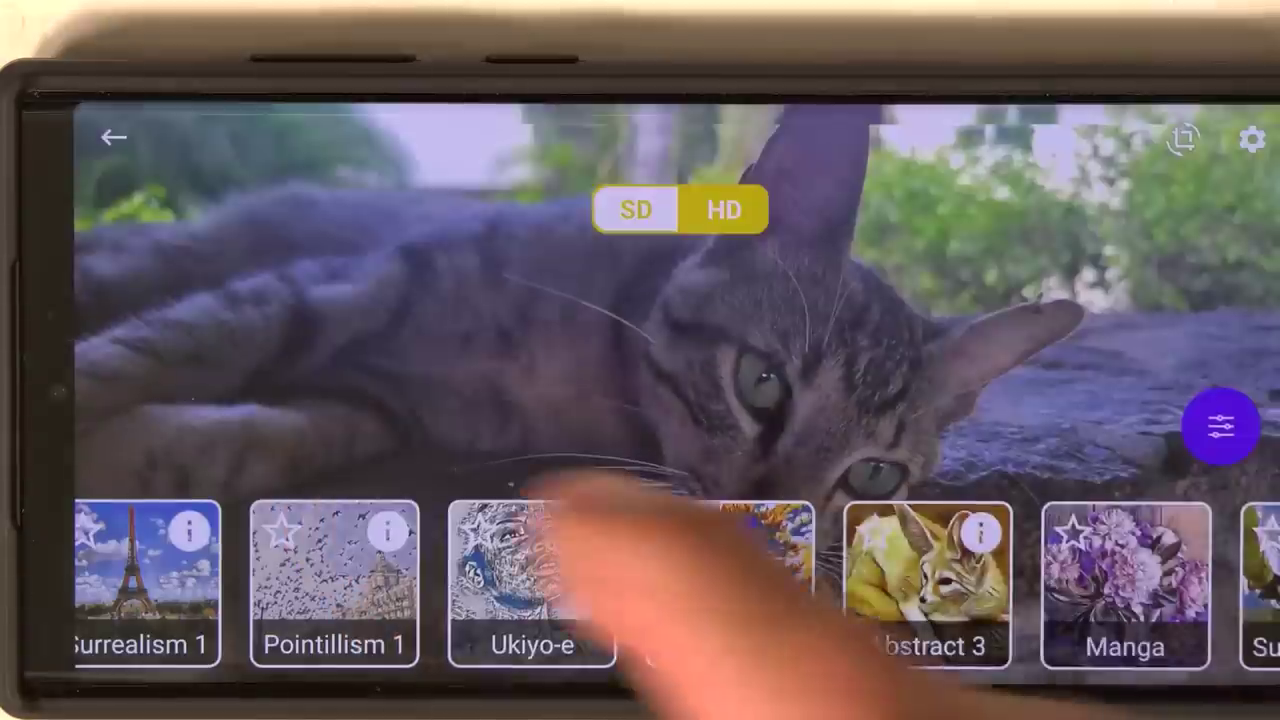
left_click(890, 585)
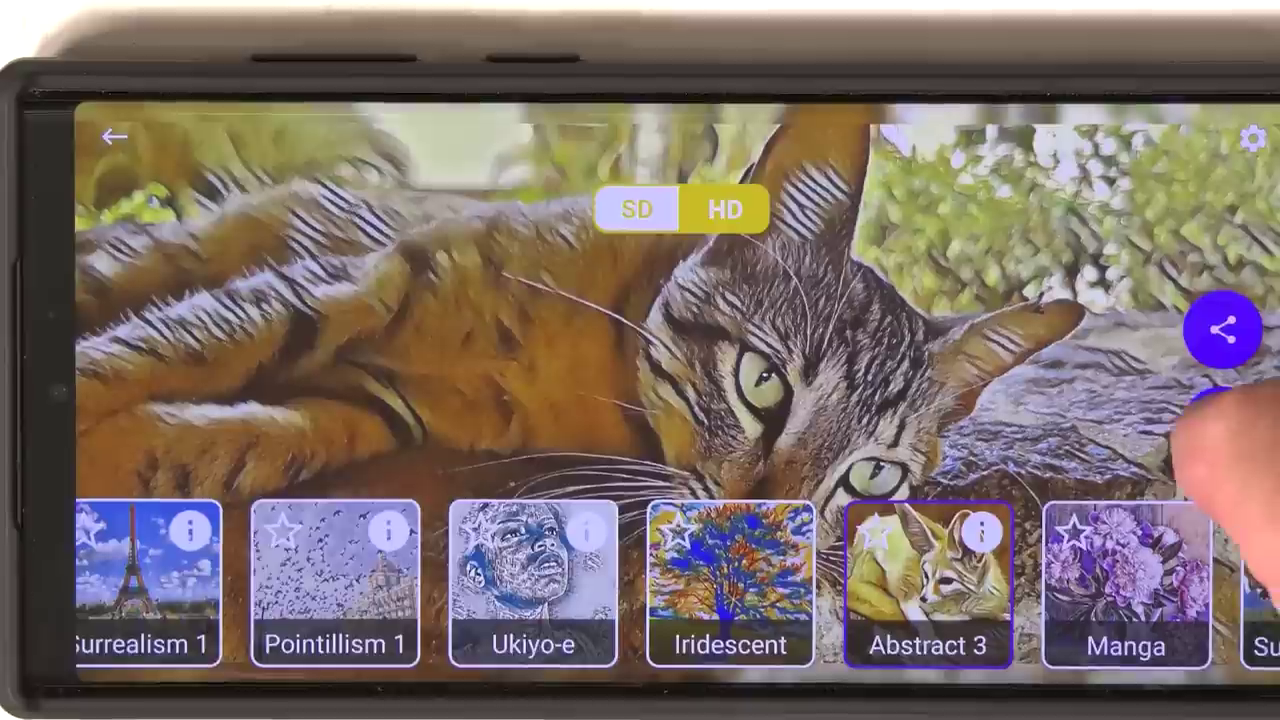
Look through the cat artwork's adjustment settings and set the art intensity to 84
left_click(1222, 425)
left_click_drag(1005, 554, 1071, 554)
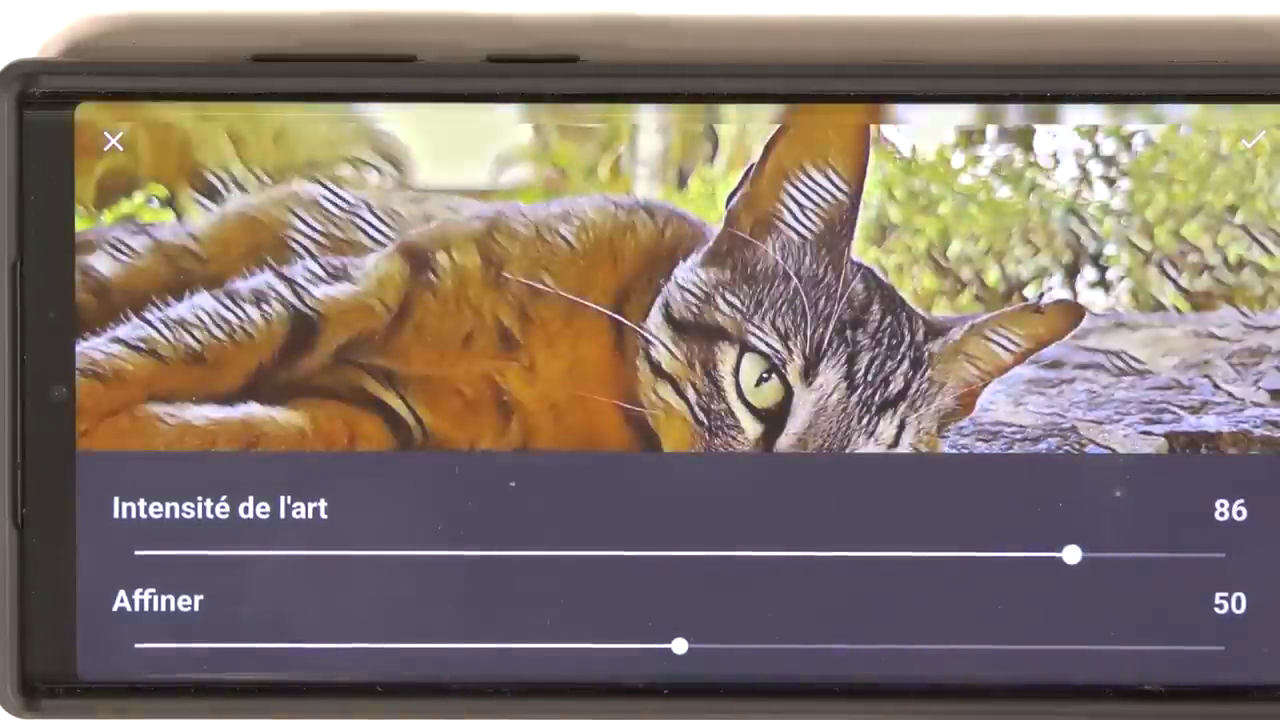
scroll(930, 612, "down", 2)
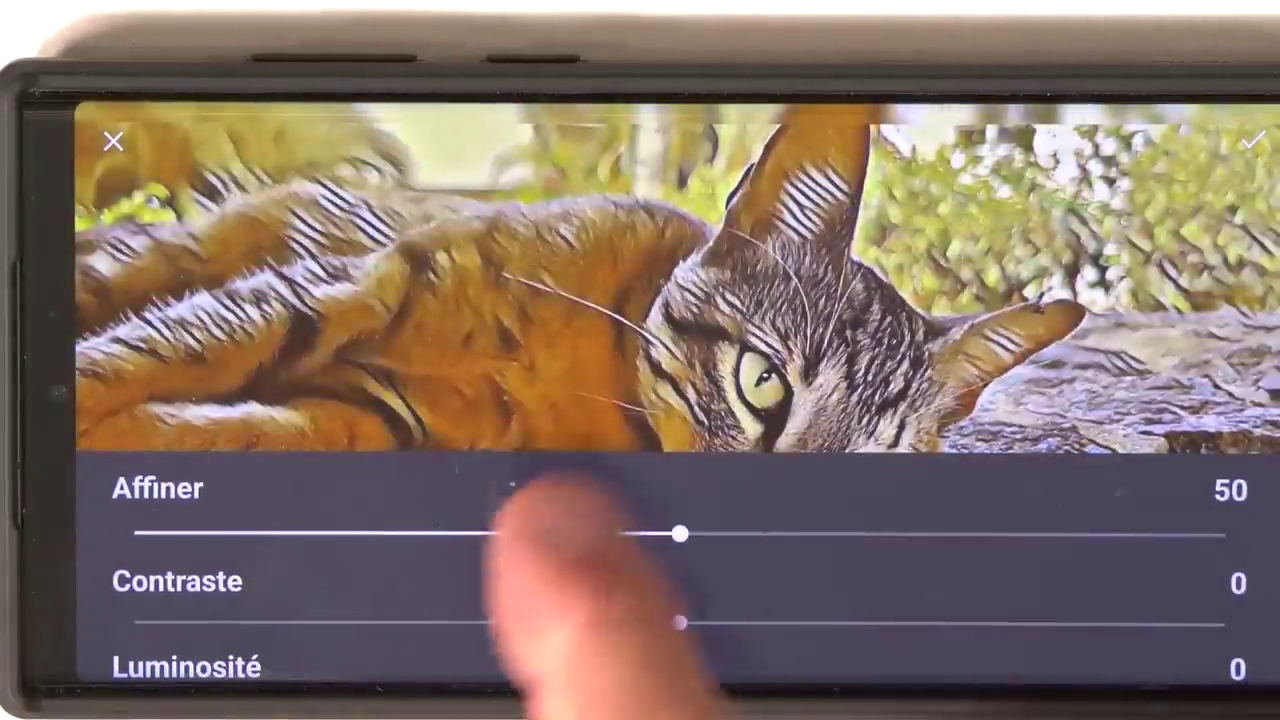
scroll(943, 600, "down", 5)
scroll(929, 614, "up", 1)
scroll(900, 543, "down", 1)
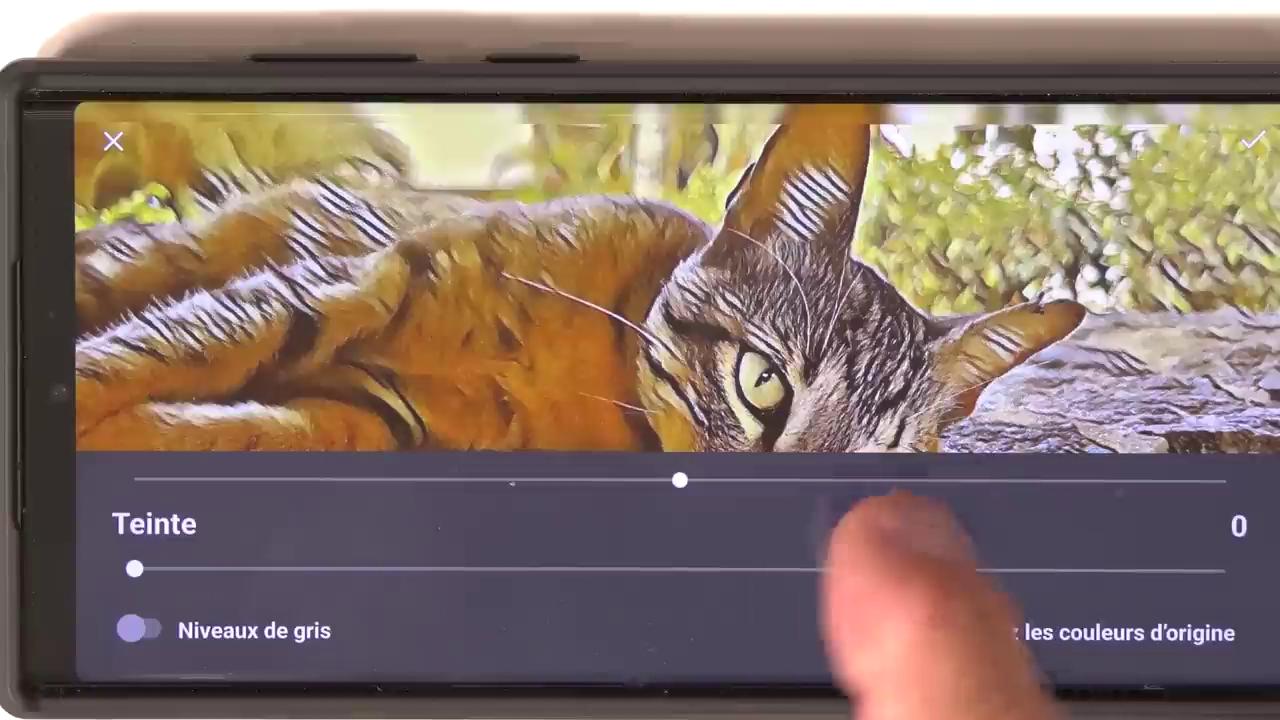
scroll(870, 600, "up", 5)
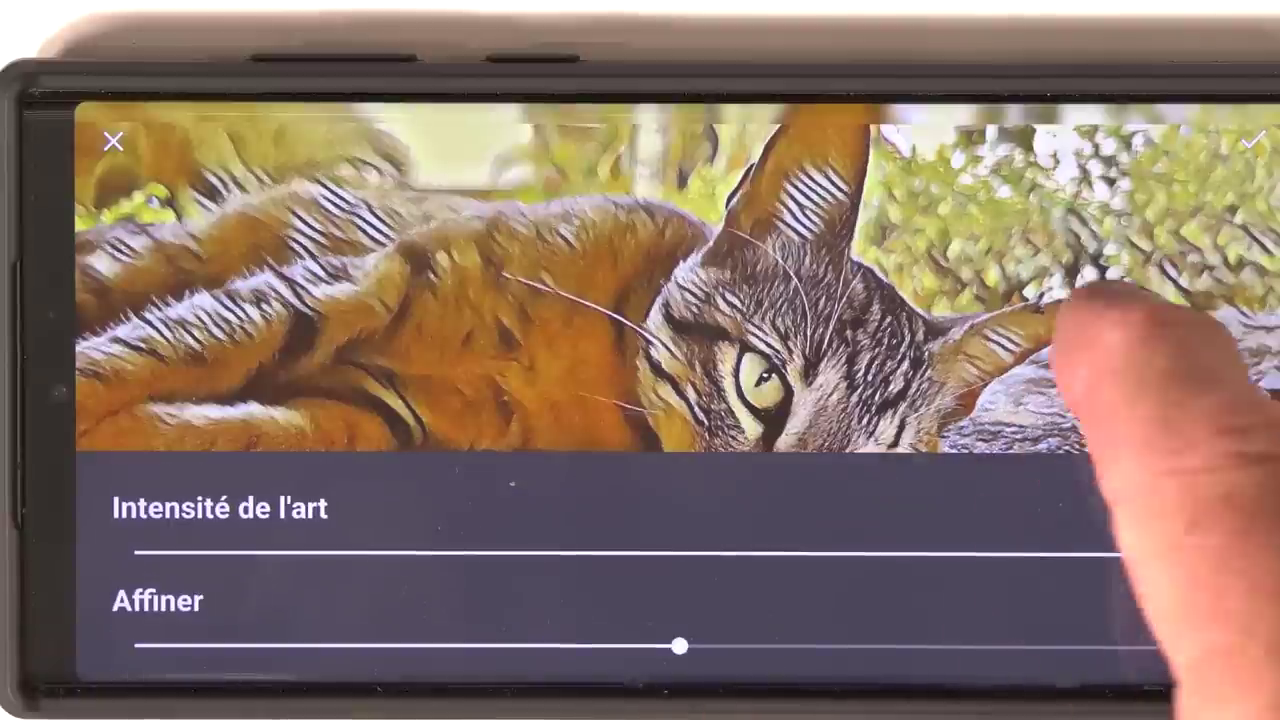
left_click_drag(1137, 555, 1049, 555)
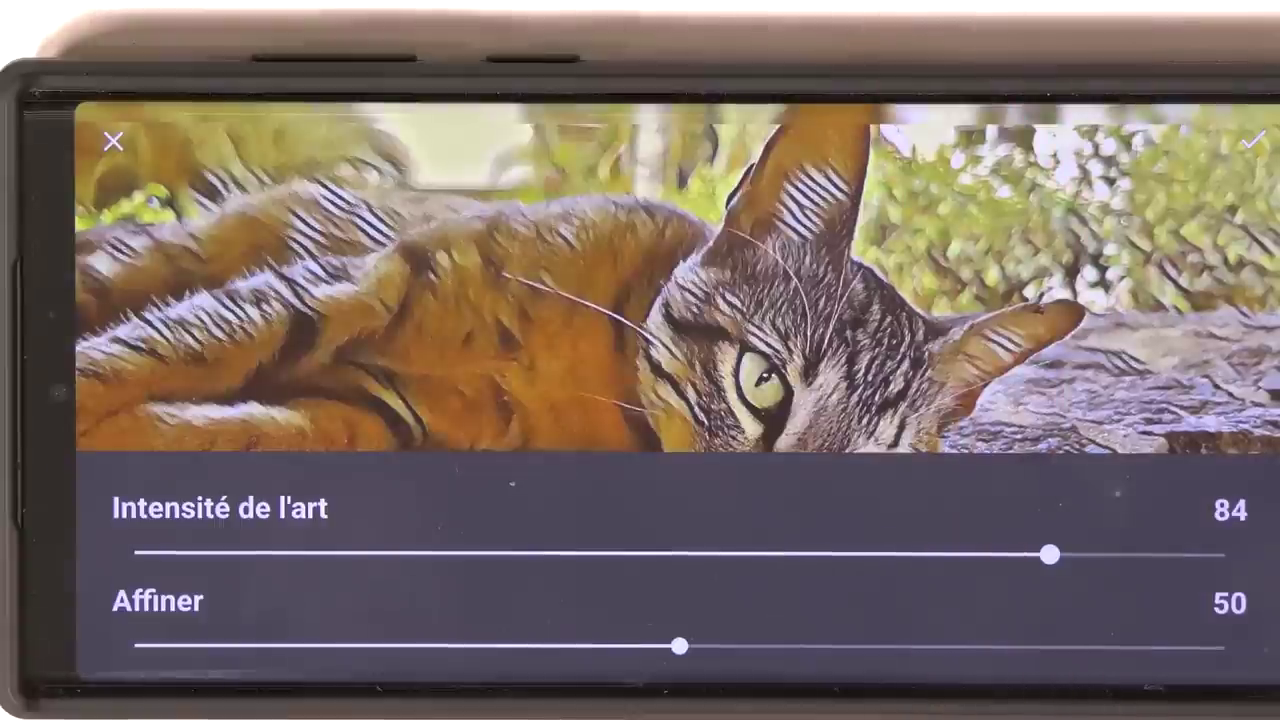
left_click(1250, 140)
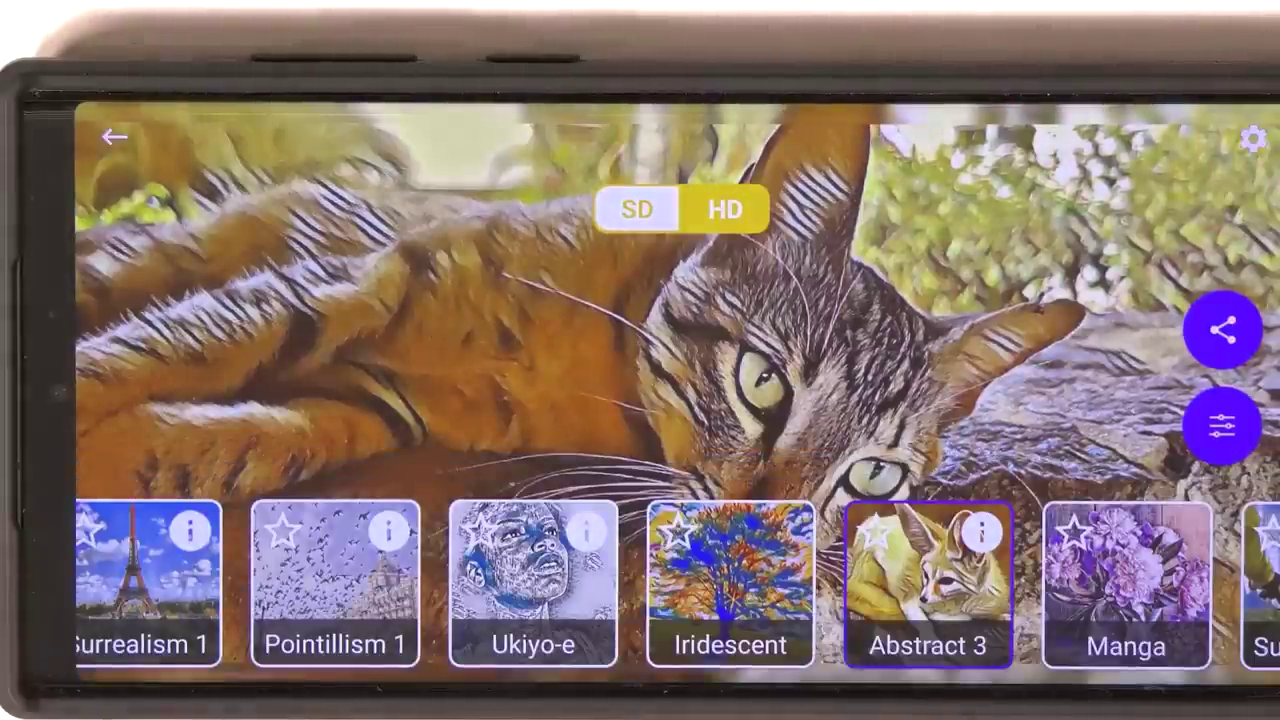